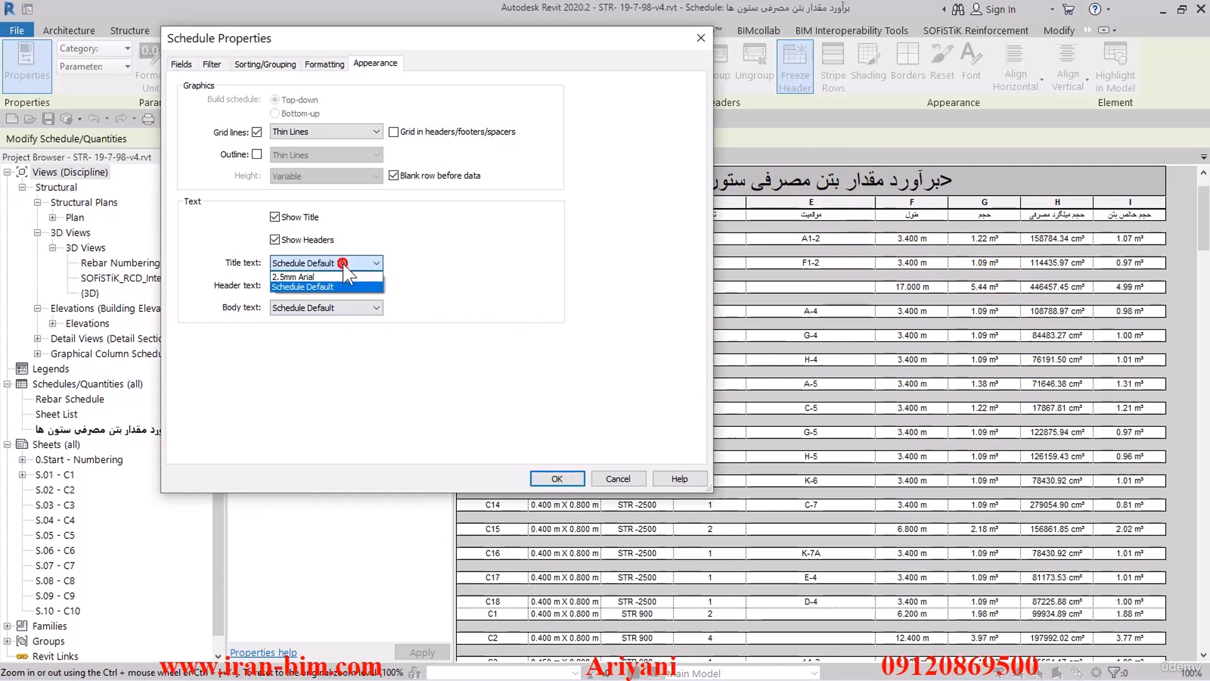
- Set the column concrete schedule's header text style to 2.5mm Arial
left_click(243, 283)
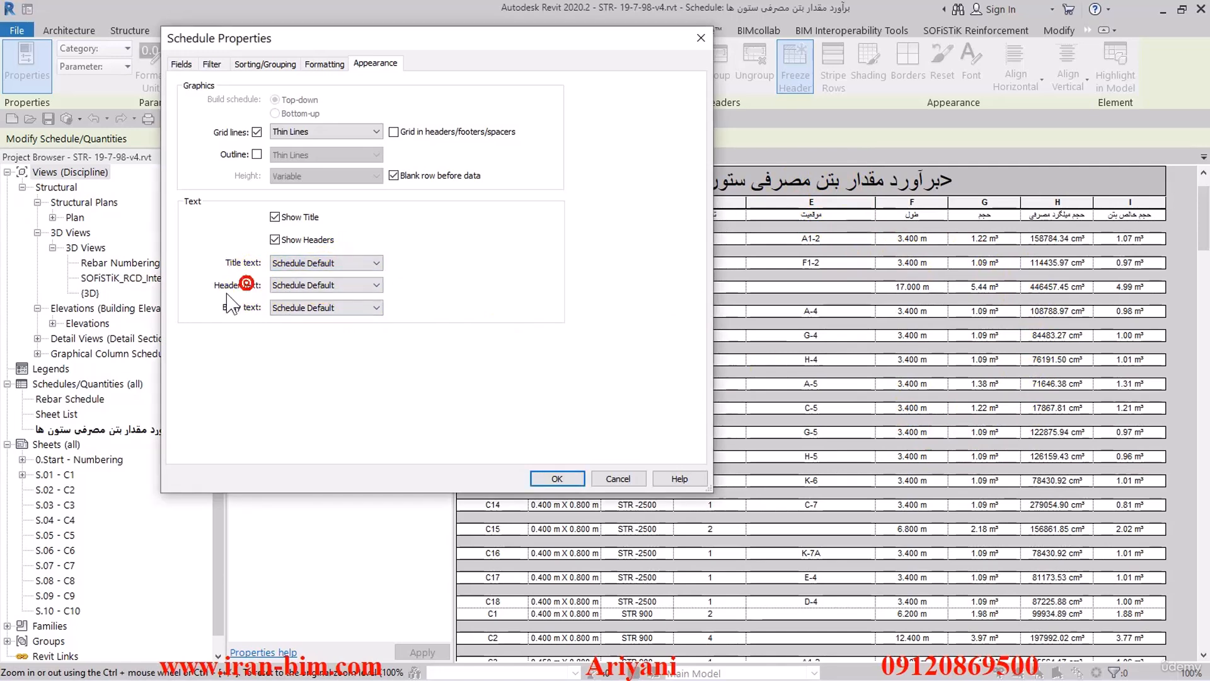
left_click(308, 282)
left_click(306, 299)
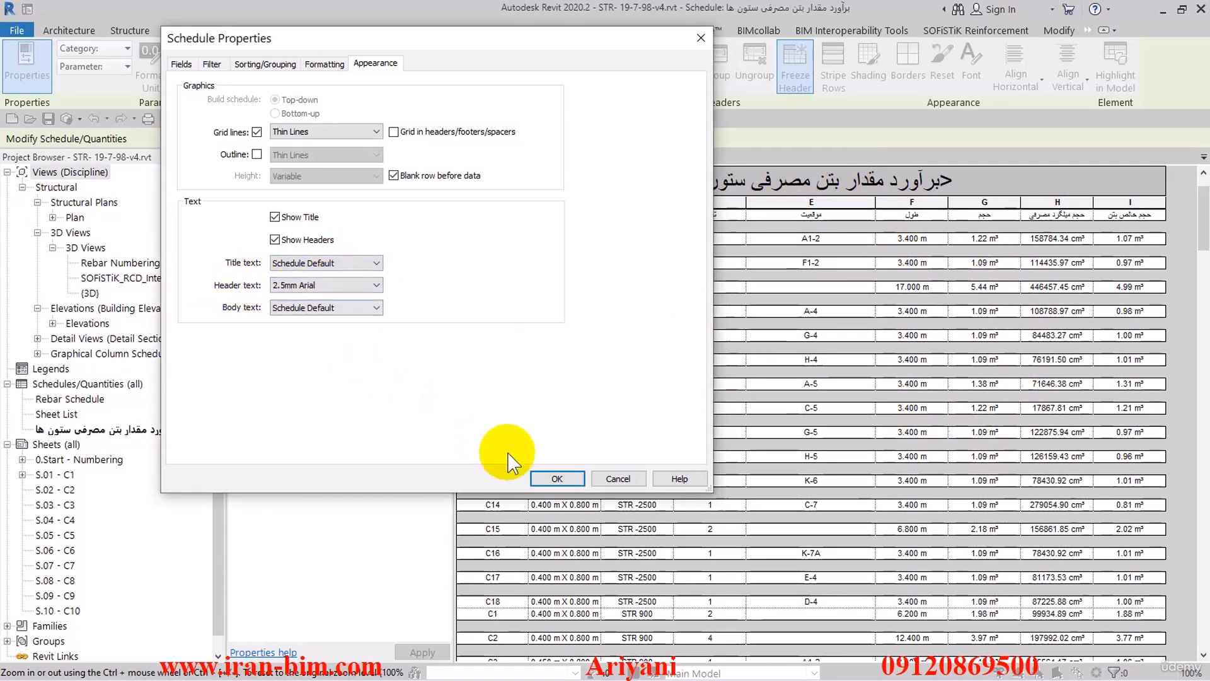
left_click(557, 477)
scroll(600, 261, "up", 2)
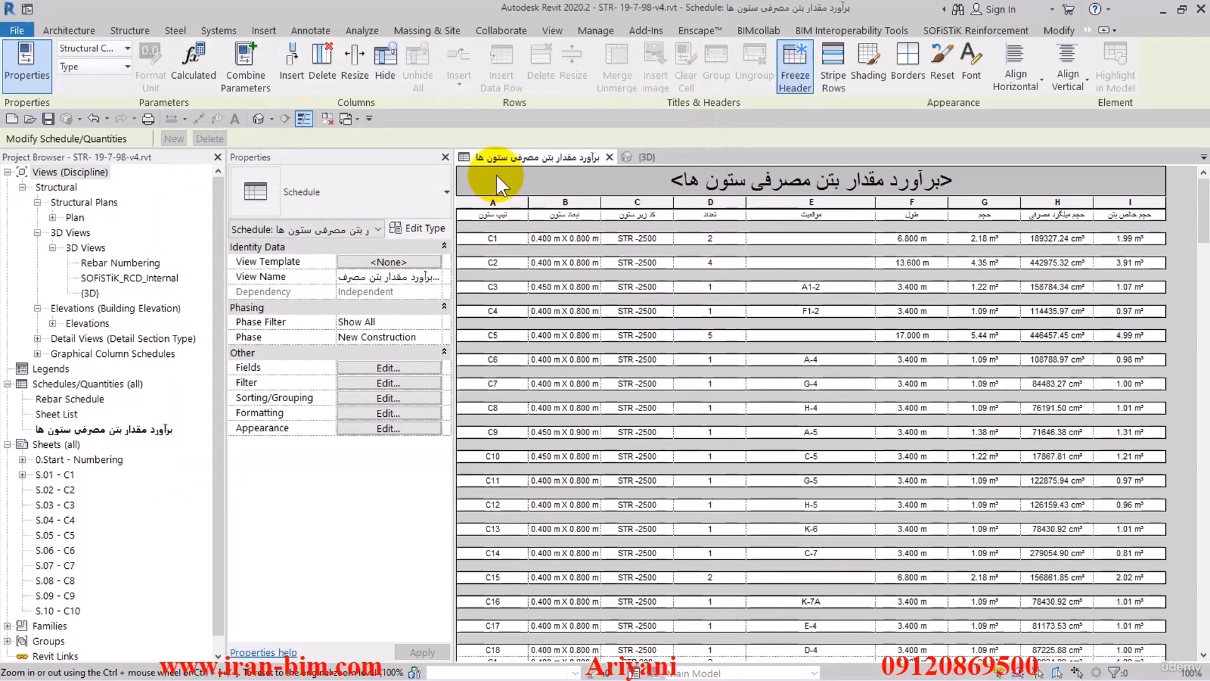
- Duplicate the 2.5mm Arial text type under the name SC Header Text
left_click(309, 31)
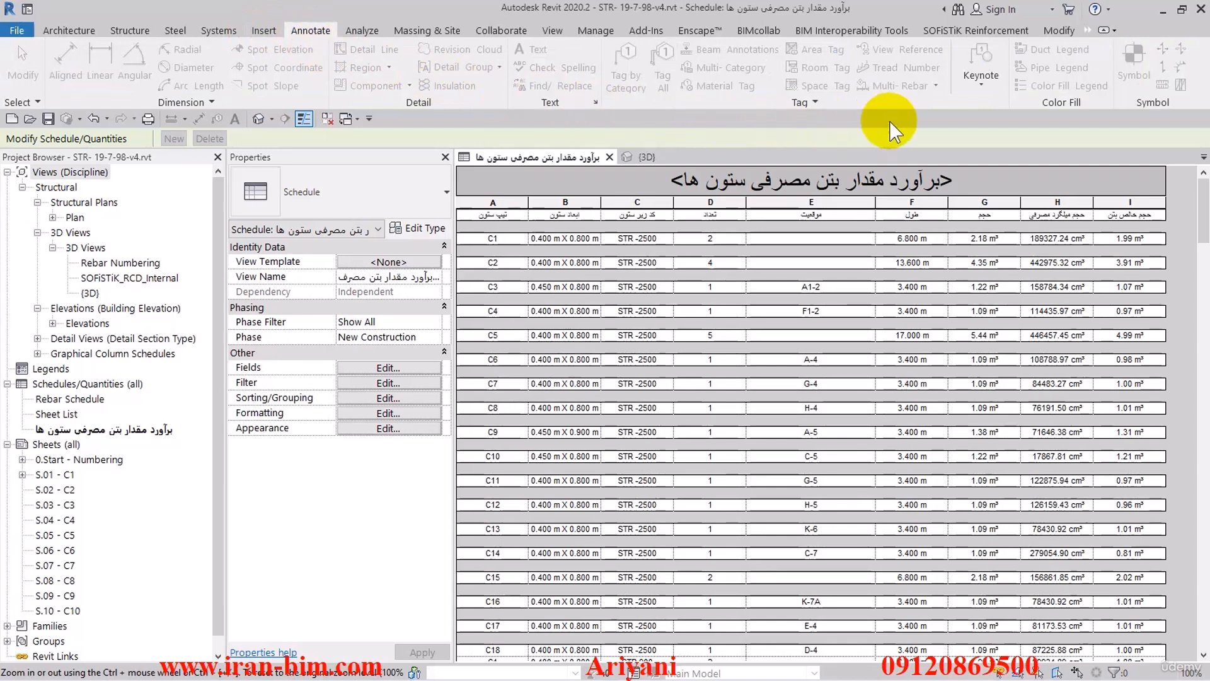
left_click(596, 103)
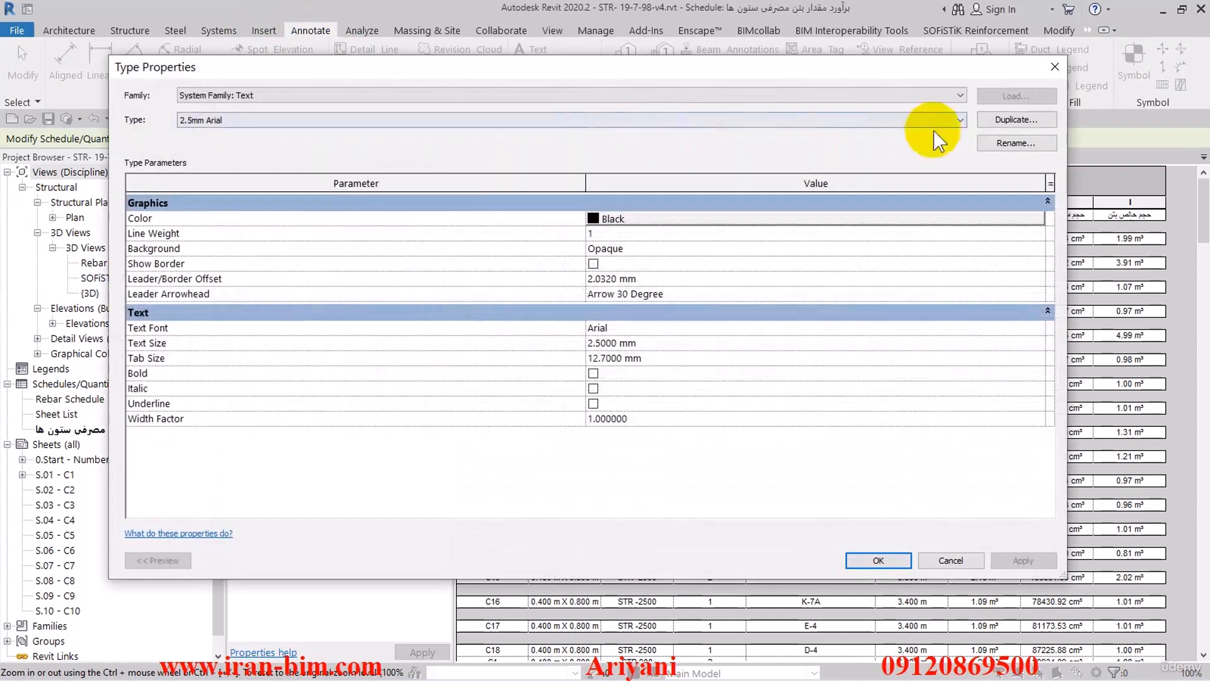
left_click(1005, 119)
left_click(531, 283)
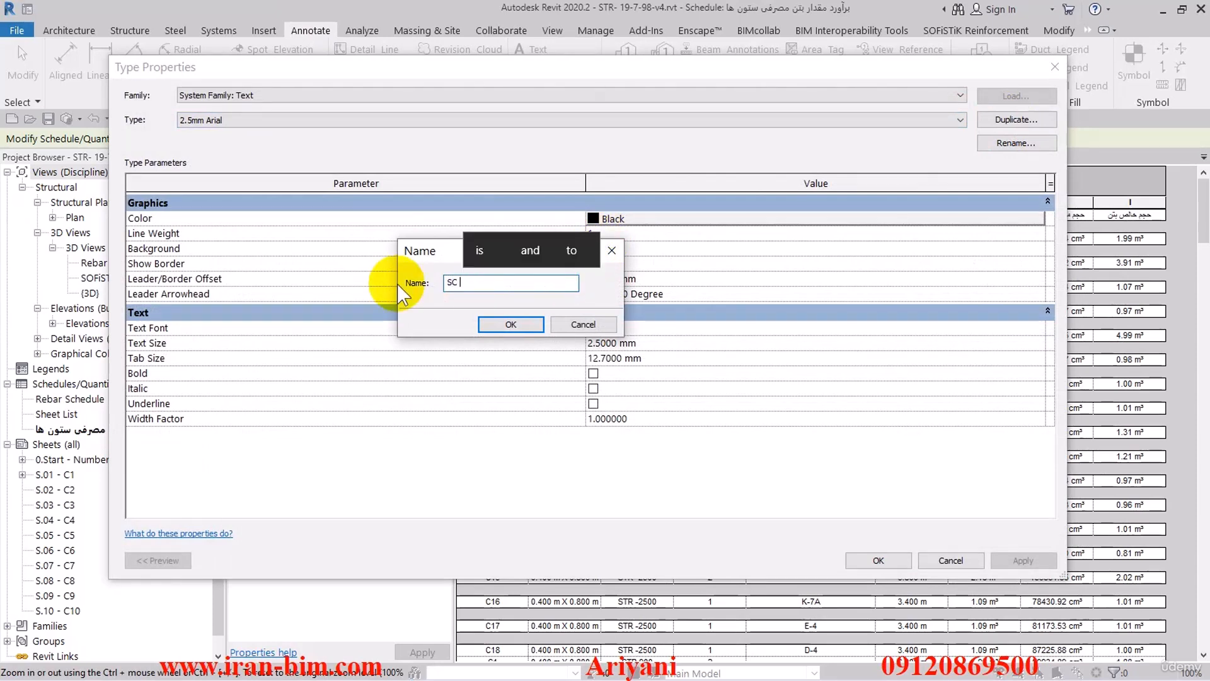
type("Hea")
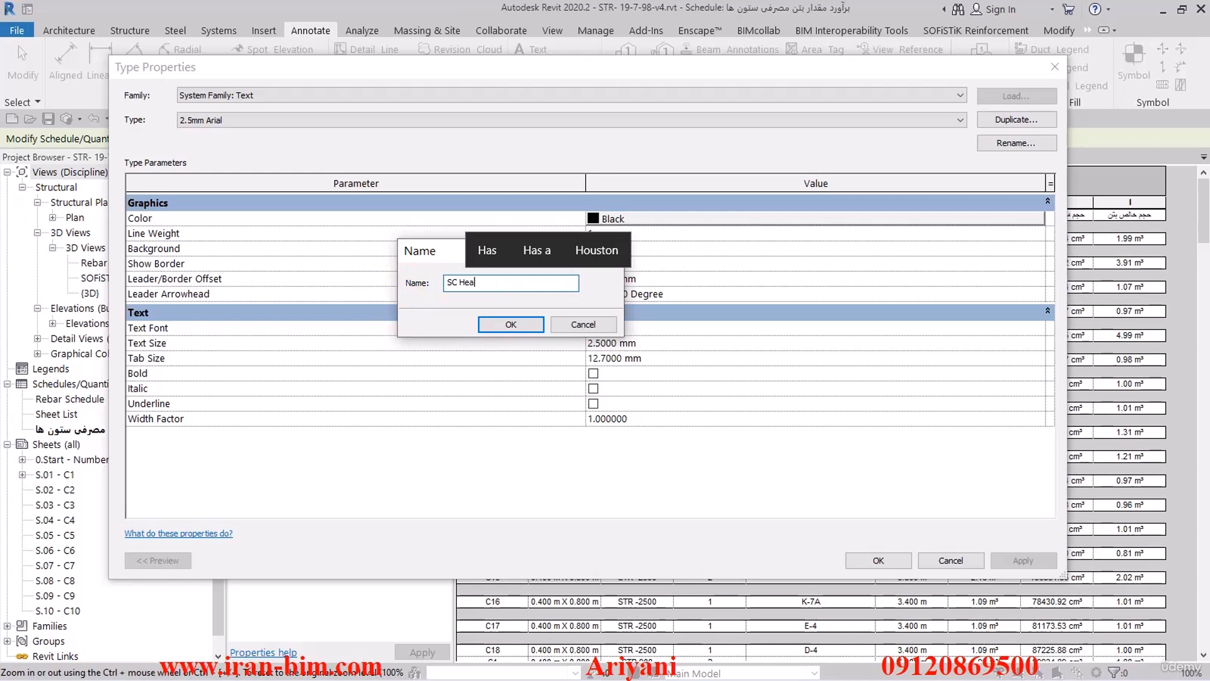
type("der Text")
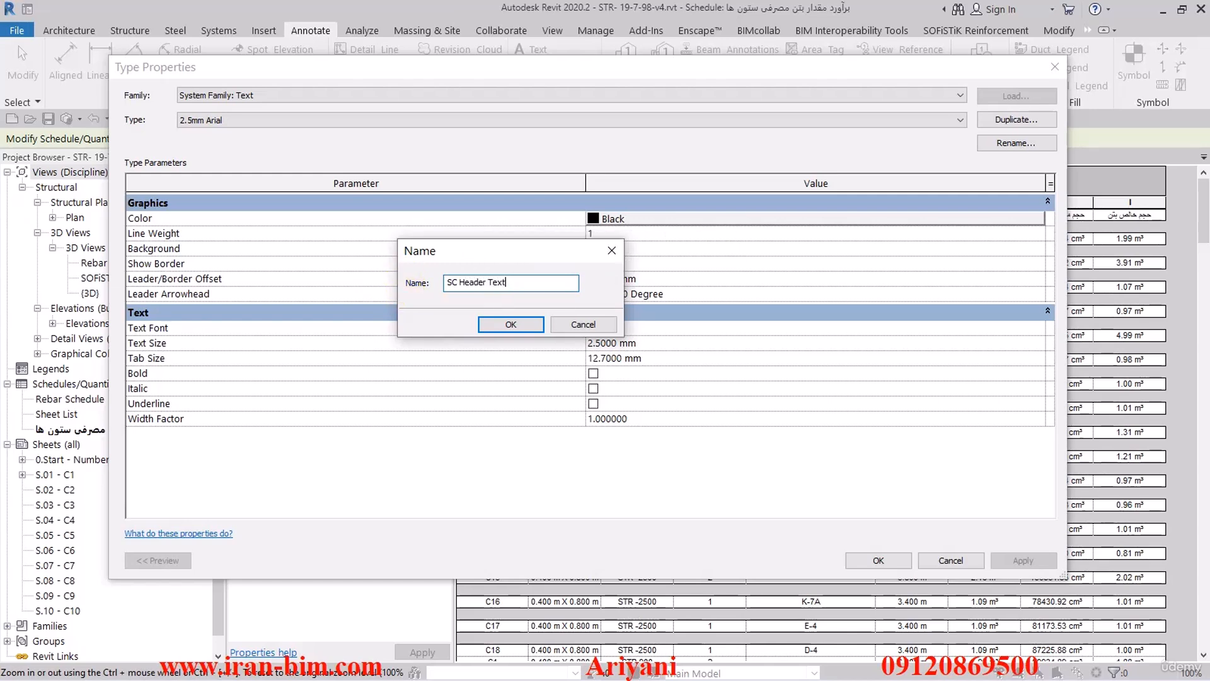
left_click(511, 324)
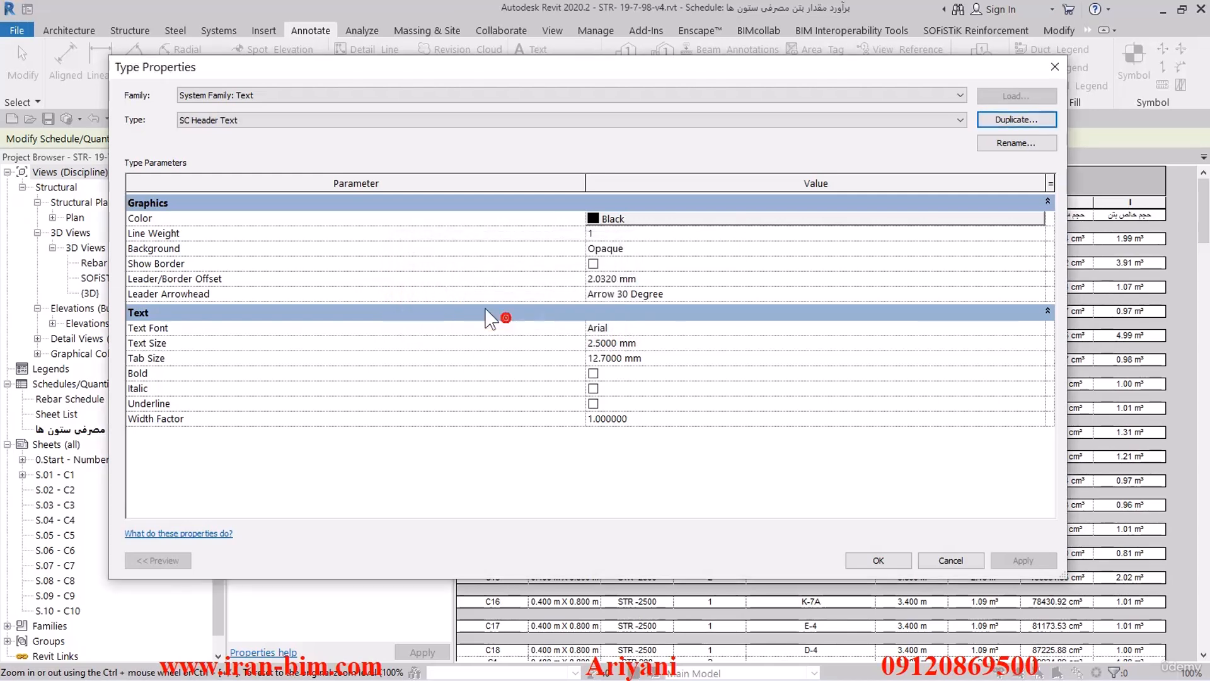
- Give the SC Header Text type a transparent background, orange colour RGB 255-128-000 and a text size of 4 mm
left_click(643, 253)
left_click(644, 254)
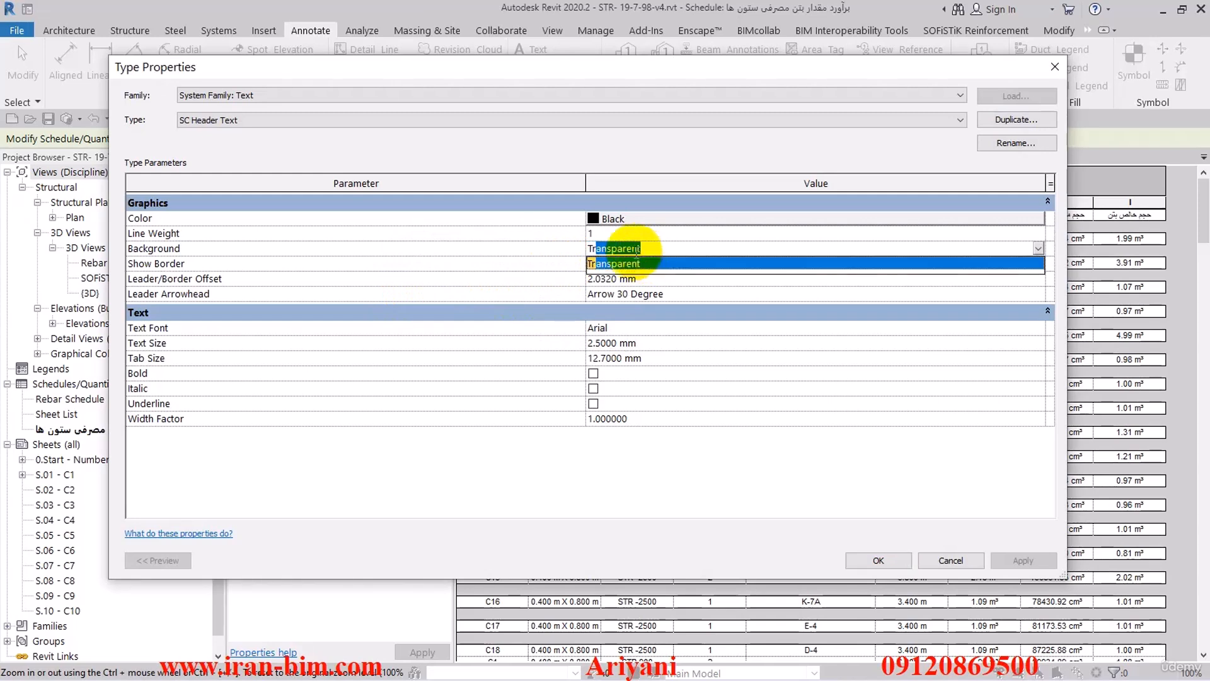
left_click(614, 277)
left_click(624, 219)
left_click(625, 220)
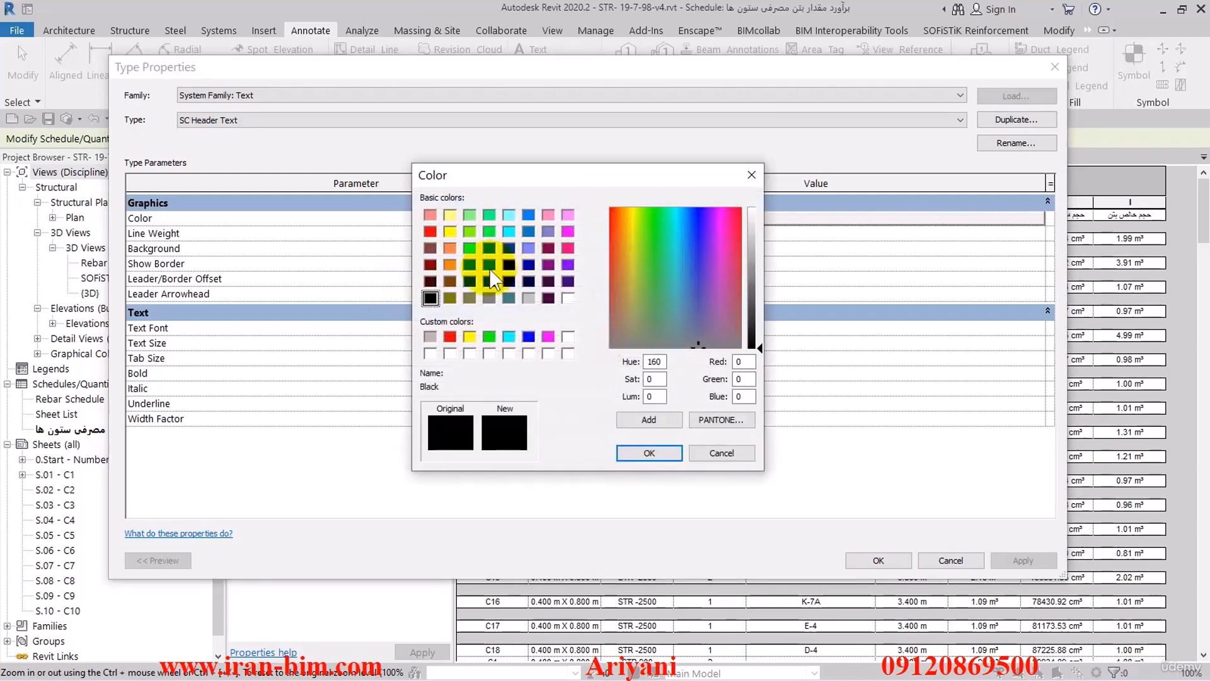
left_click(449, 265)
left_click(646, 454)
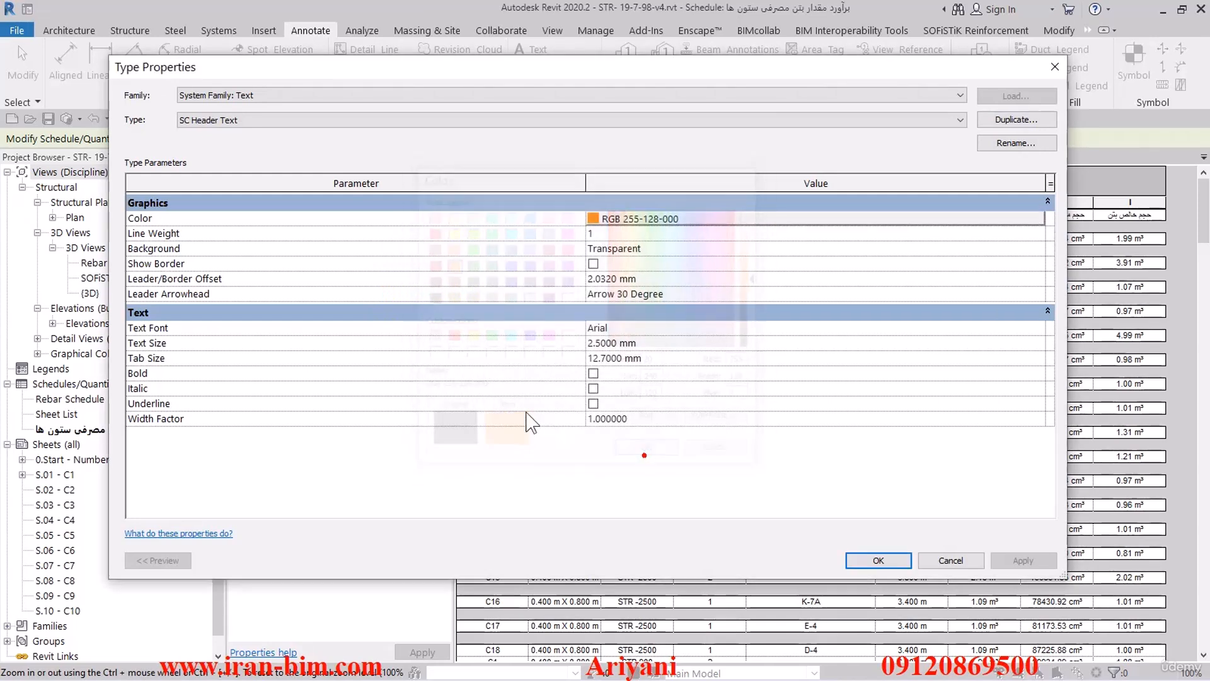
left_click(665, 366)
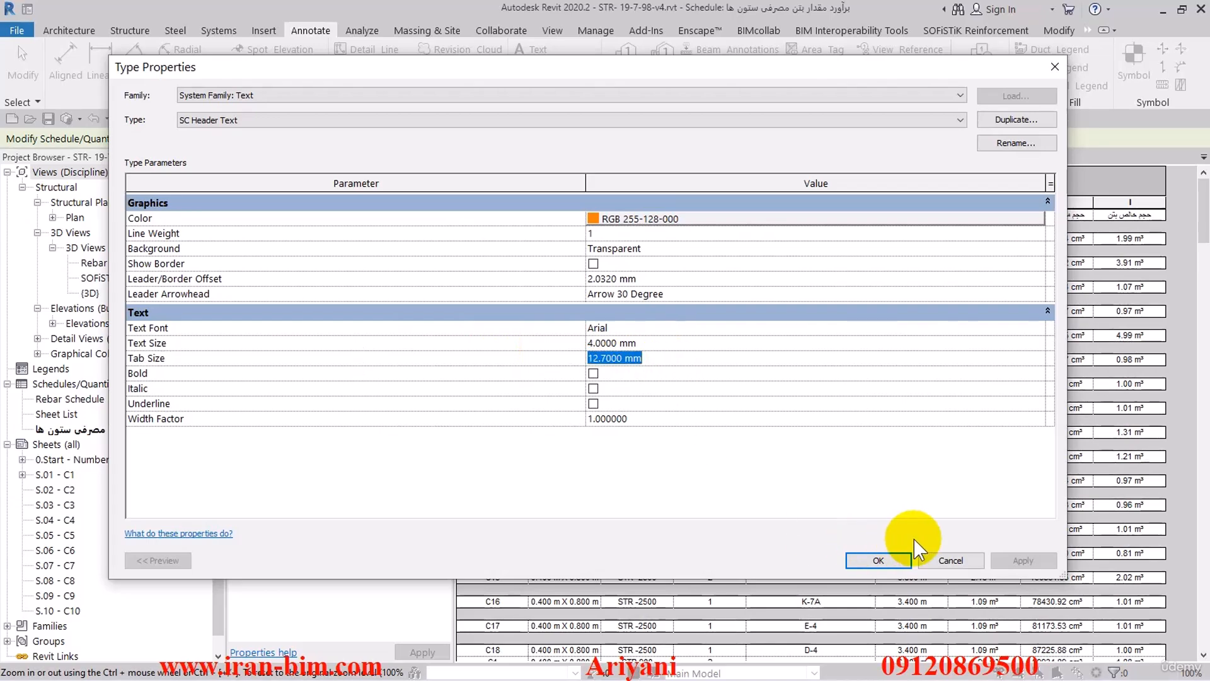
left_click(880, 560)
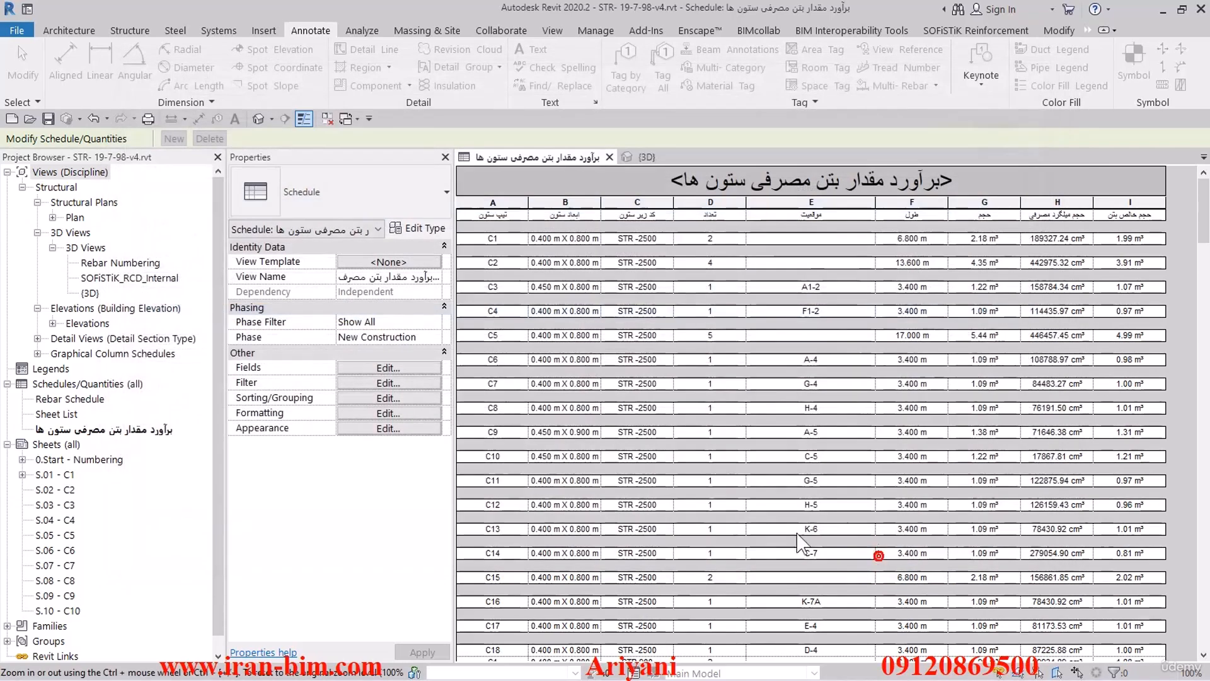
- Assign SC Header Text as the schedule's header text and slightly widen column A
left_click(378, 402)
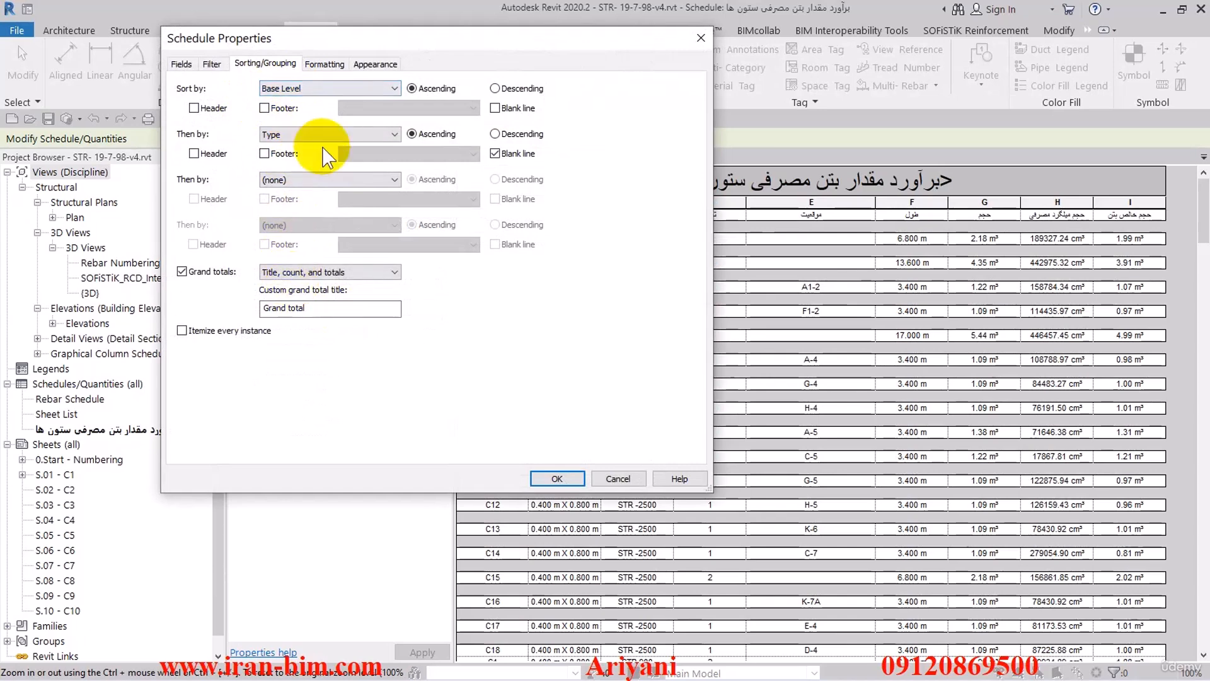
left_click(356, 68)
left_click(324, 283)
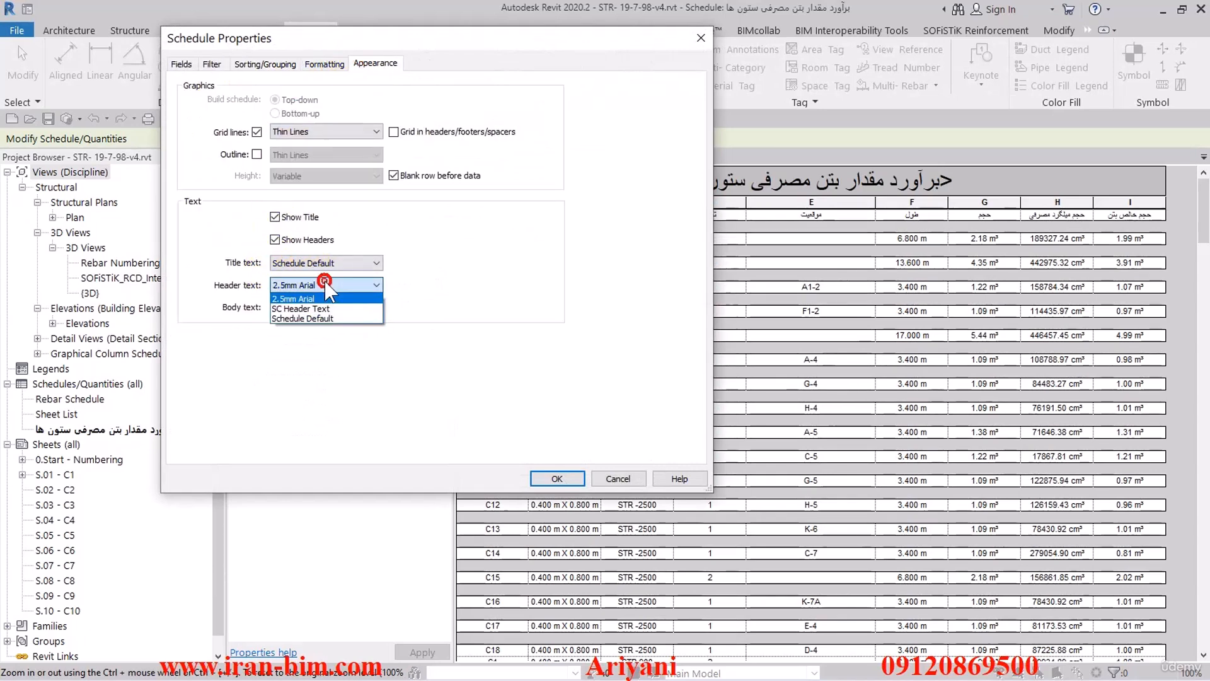
left_click(346, 308)
left_click(555, 478)
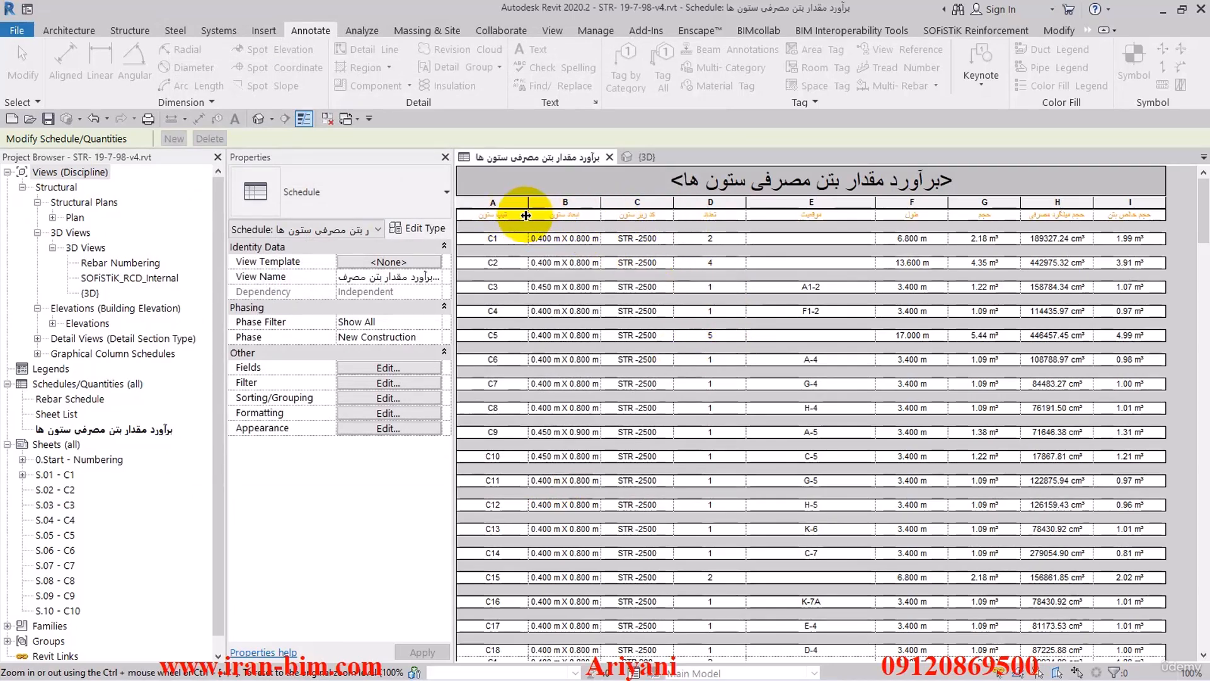
left_click_drag(527, 216, 531, 215)
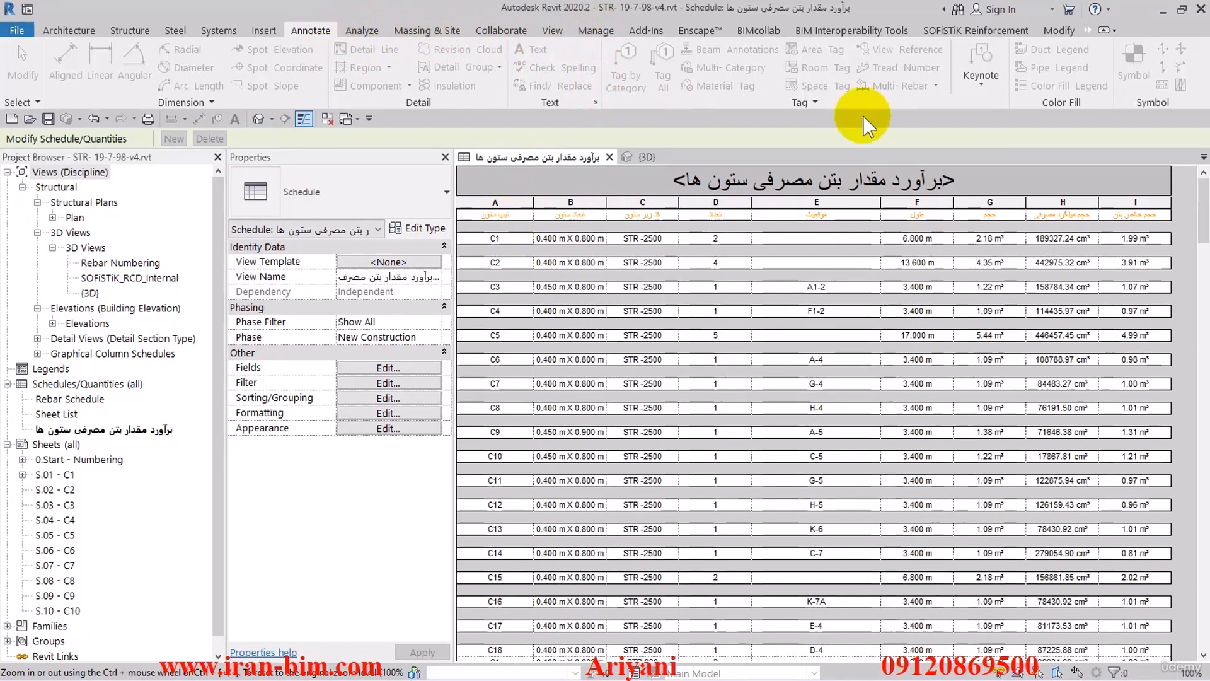
- Set the text size of the SC Header Text type to 6 mm
left_click(595, 101)
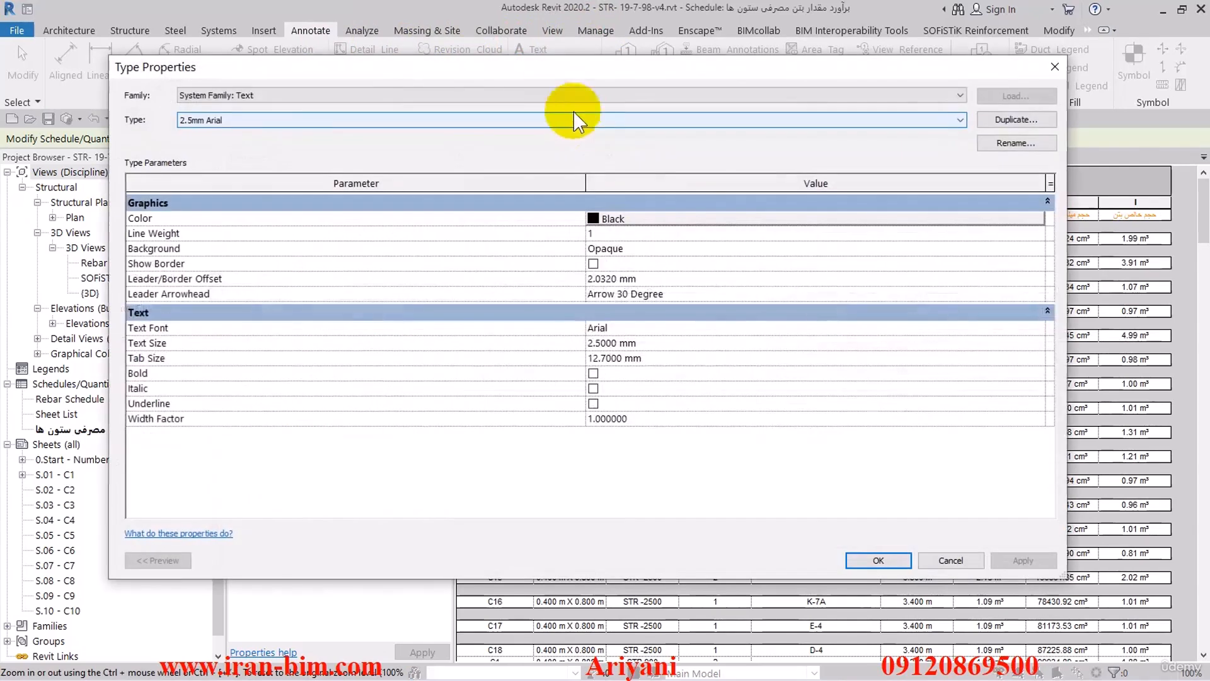
left_click(256, 117)
left_click(240, 144)
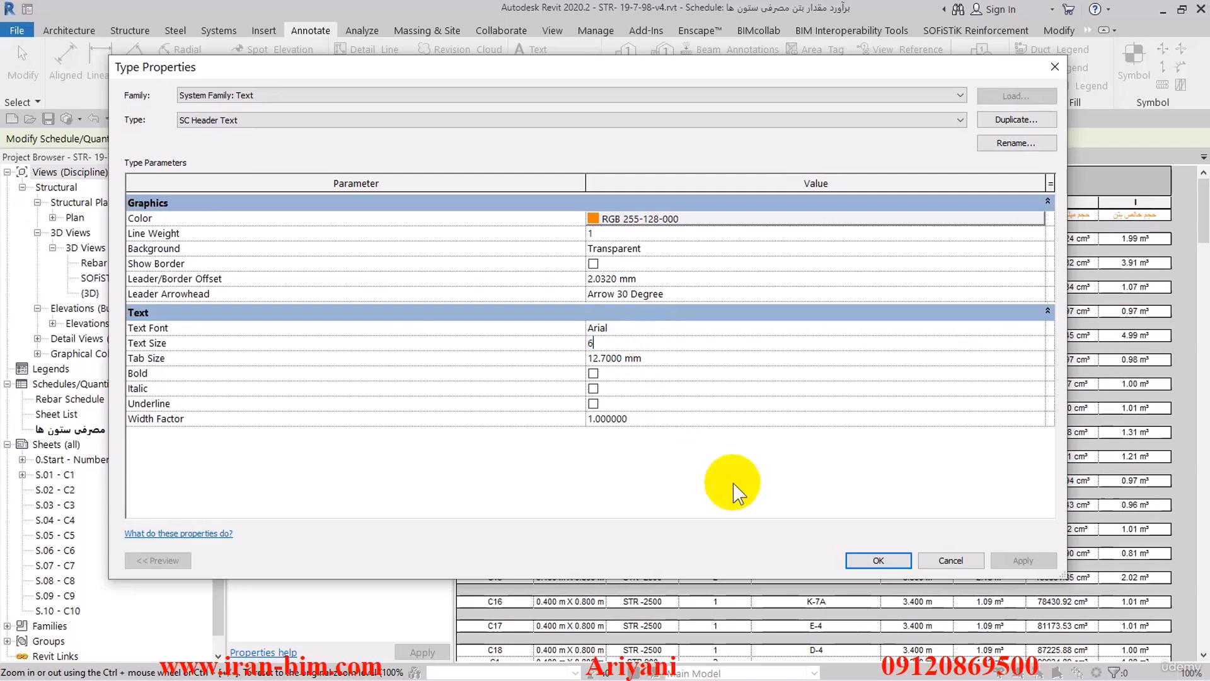
left_click(878, 560)
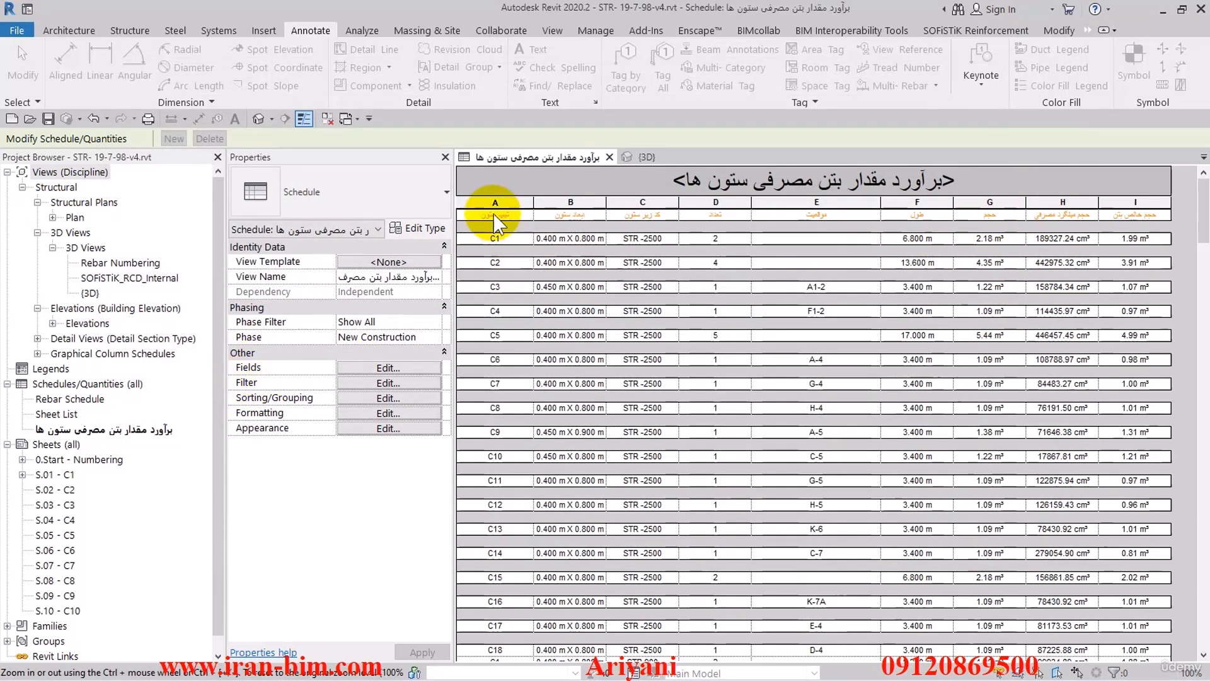
- Place the column concrete schedule on sheet S.02 - C2 and inspect its header row
double_click(44, 491)
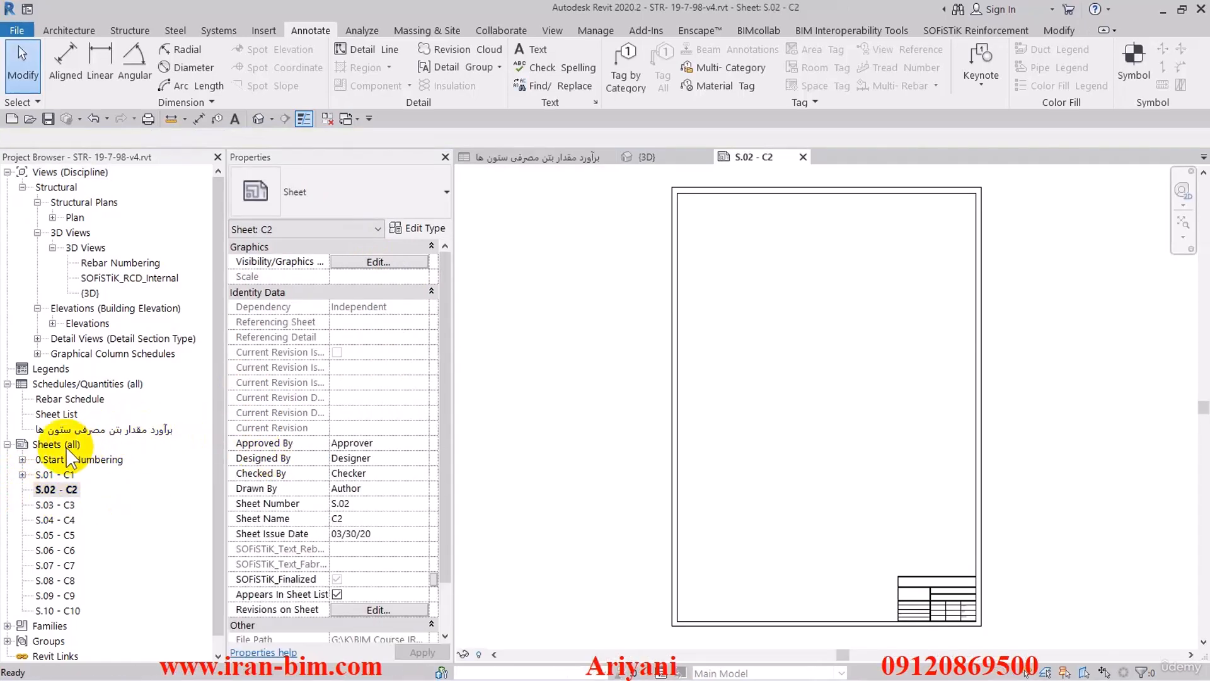
left_click(94, 430)
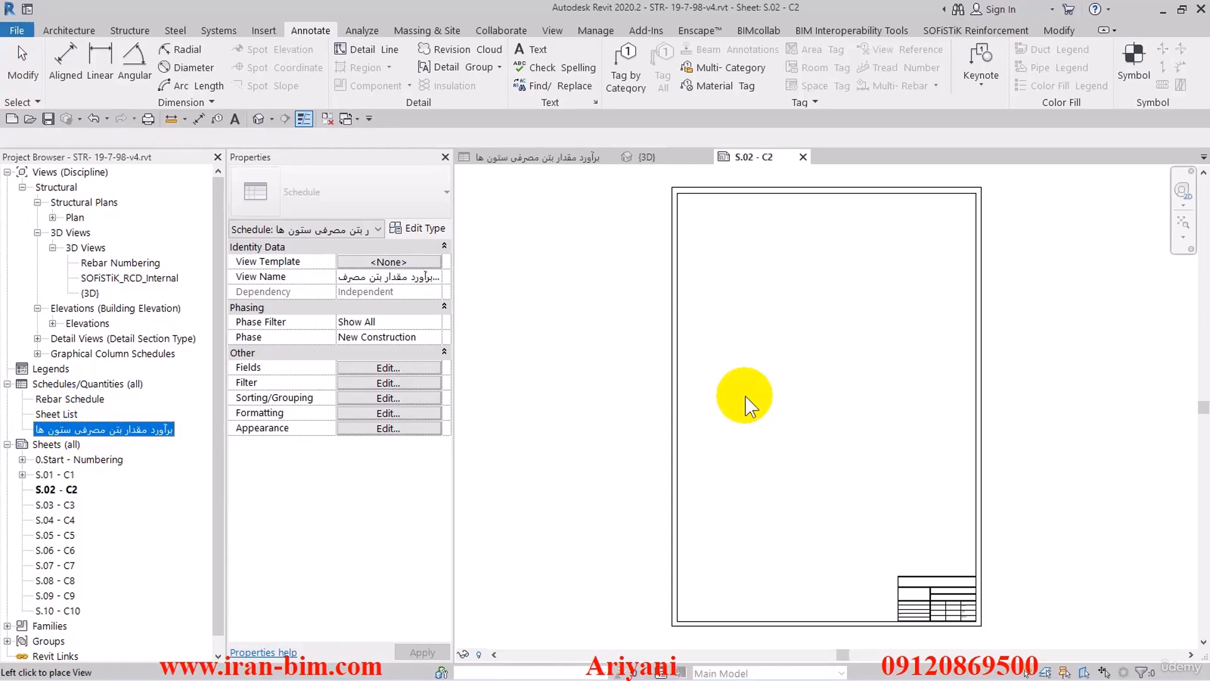
left_click(750, 406)
key("Escape")
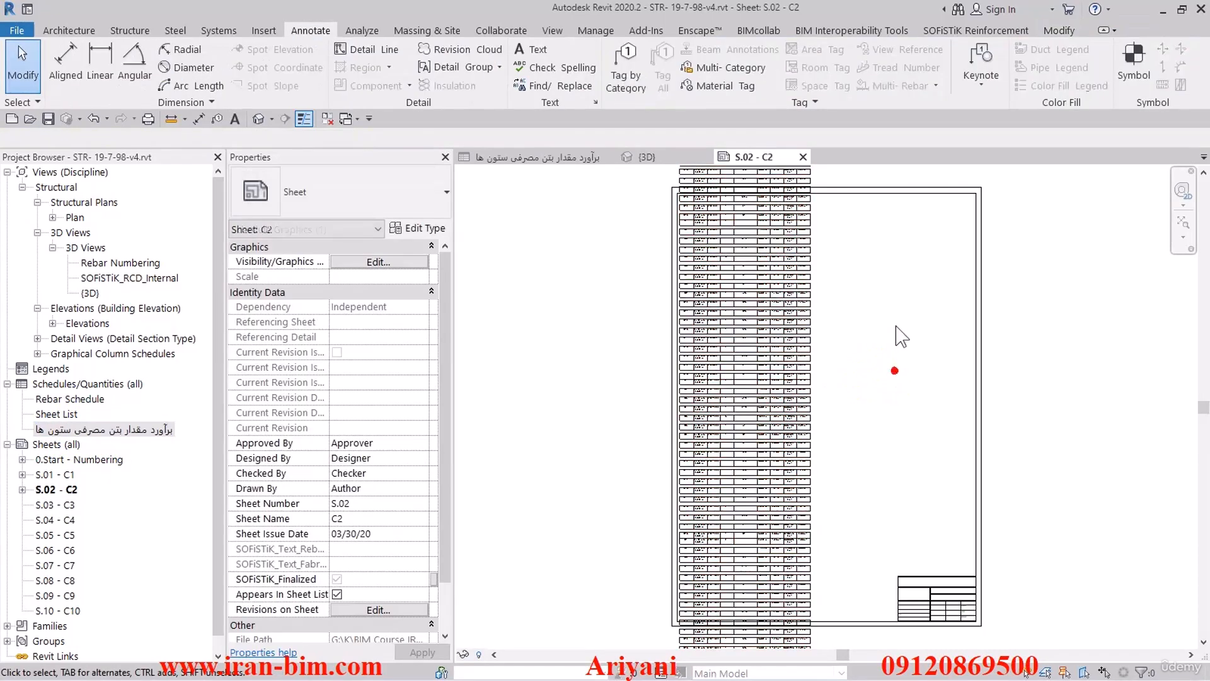
middle_click_drag(823, 334, 867, 507)
scroll(692, 320, "up", 5)
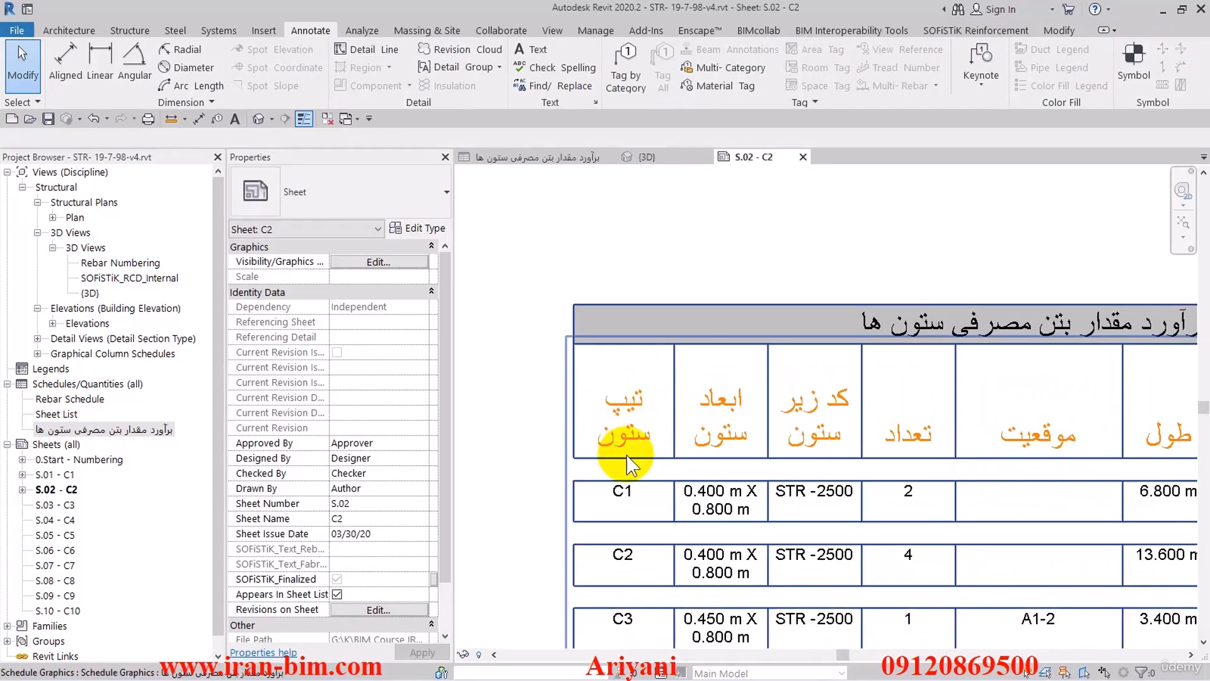
scroll(719, 252, "down", 4)
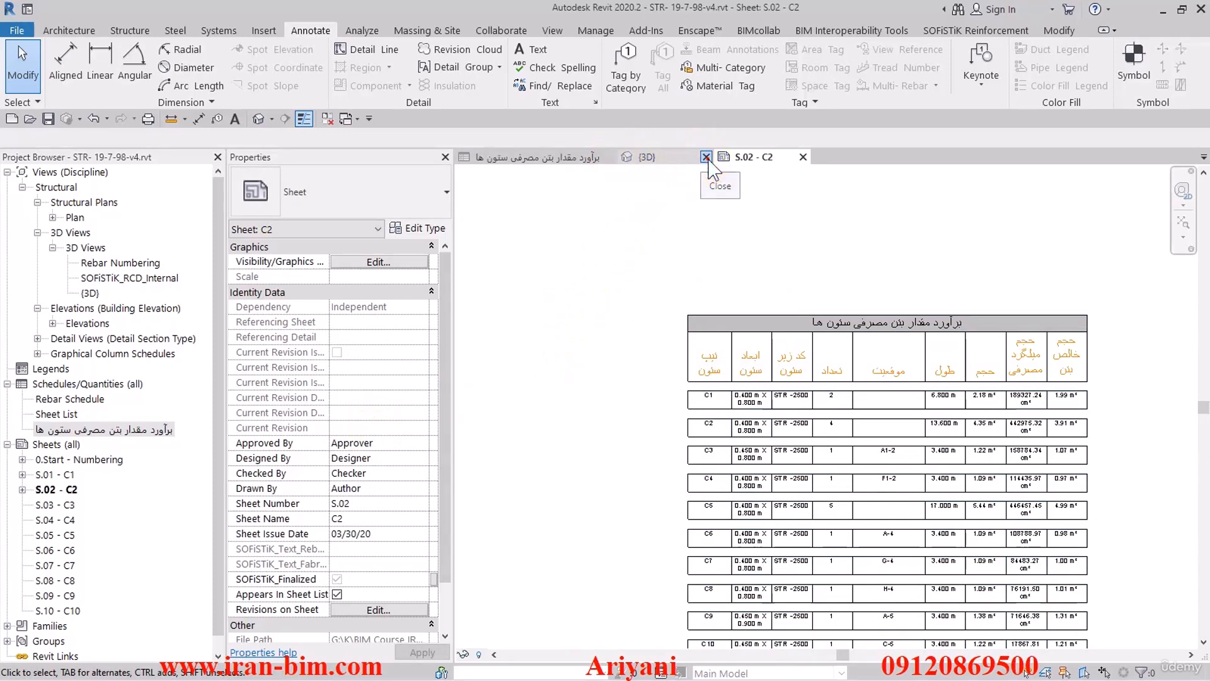
- Close the 3D view and tile the schedule view side by side with sheet S.02 - C2
left_click(706, 158)
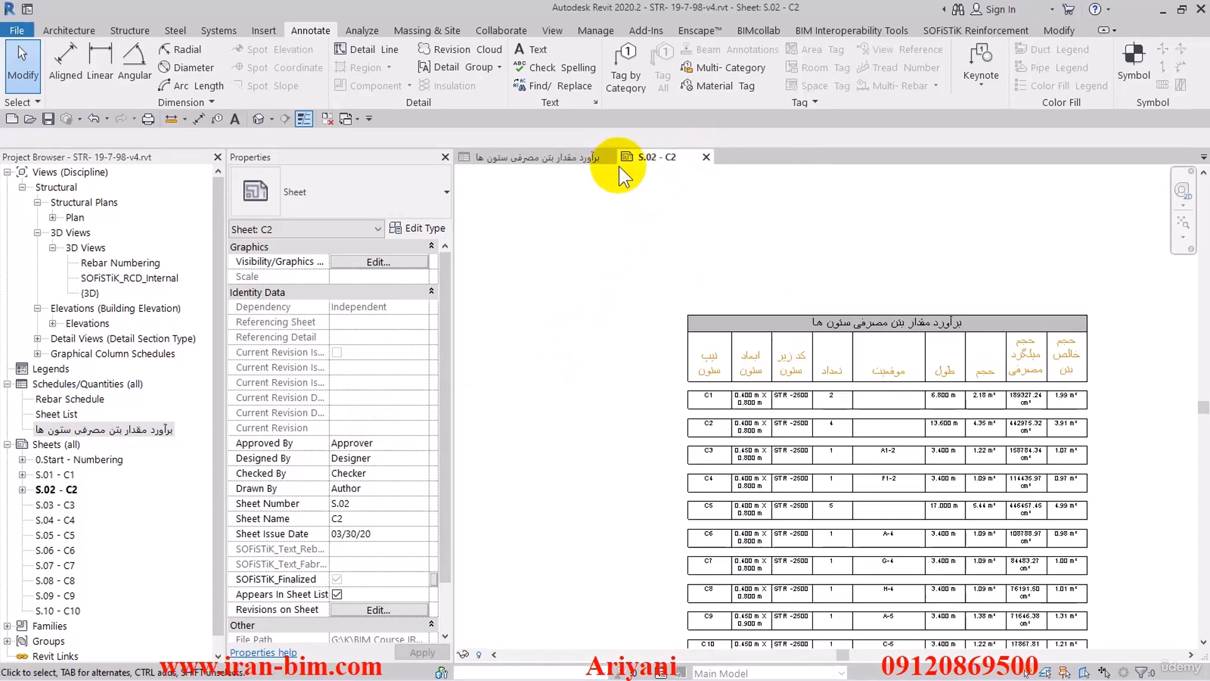
left_click(580, 160)
left_click(552, 30)
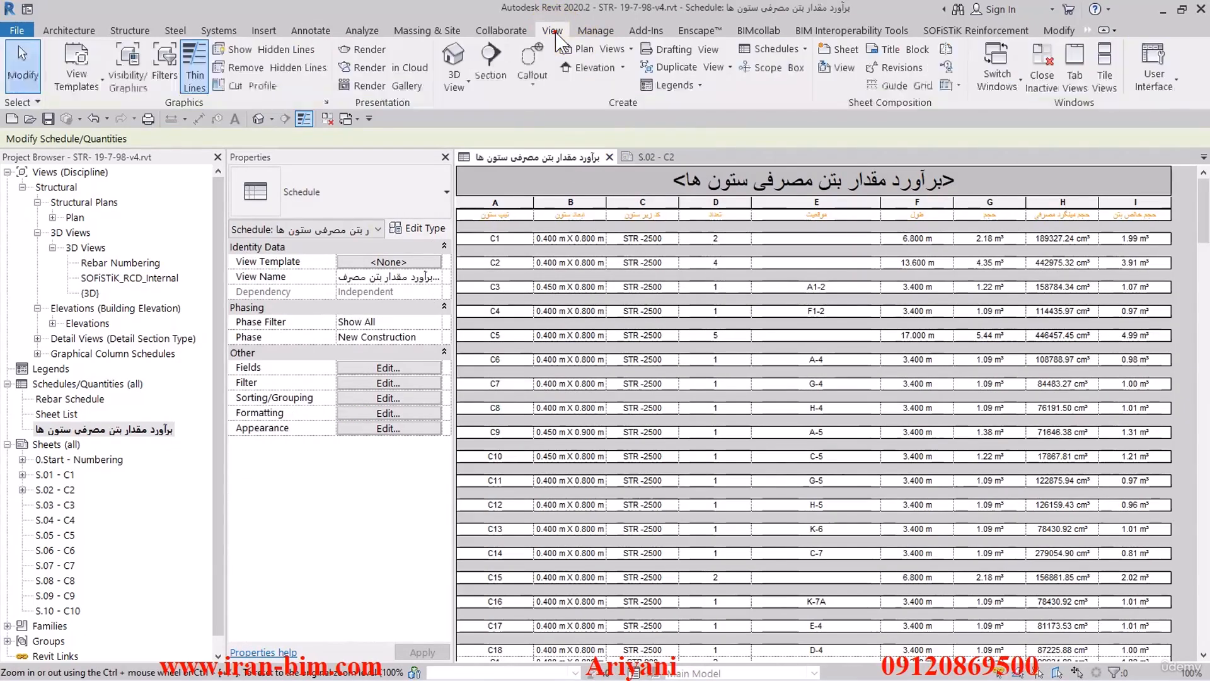
left_click(1096, 65)
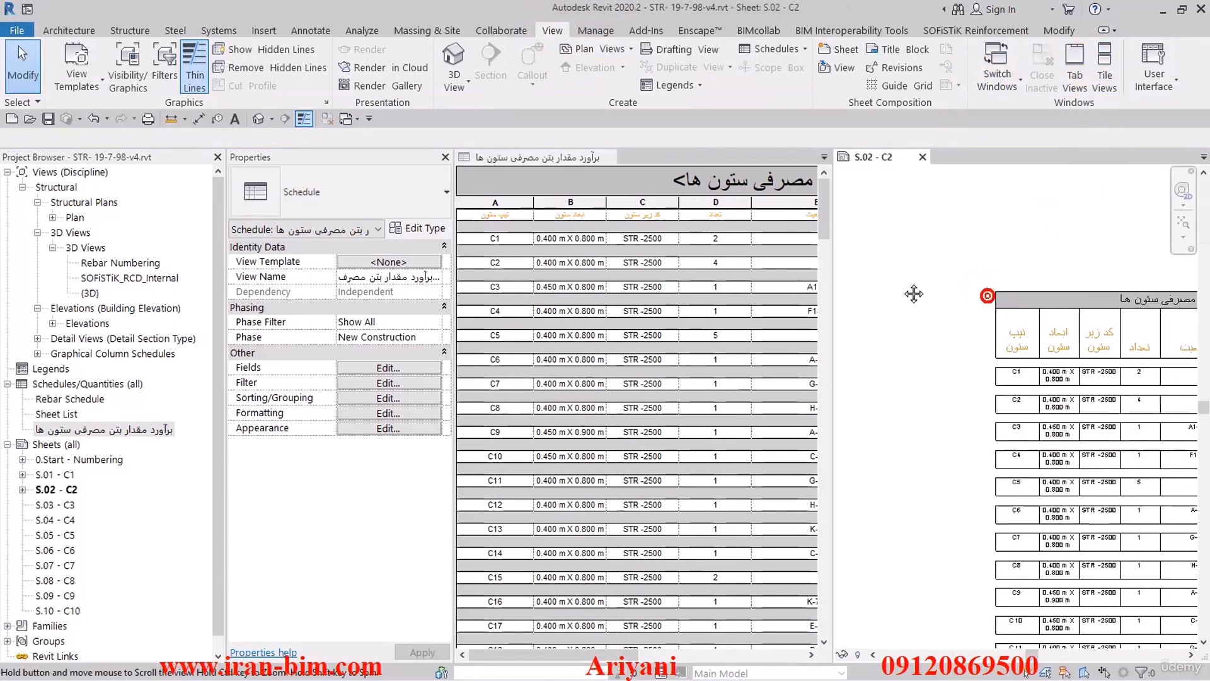
middle_click_drag(914, 293, 870, 270)
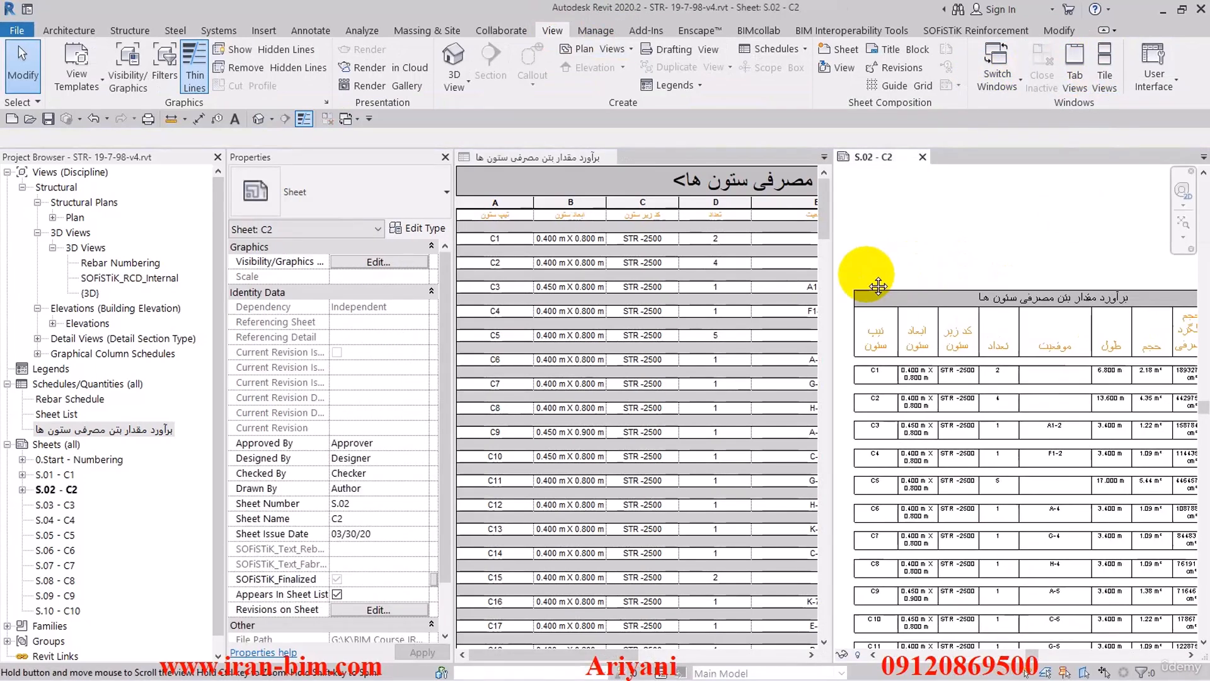
- Set the heading orientation of all schedule fields, from Type to the net concrete volume, to Vertical
left_click(477, 158)
left_click(352, 400)
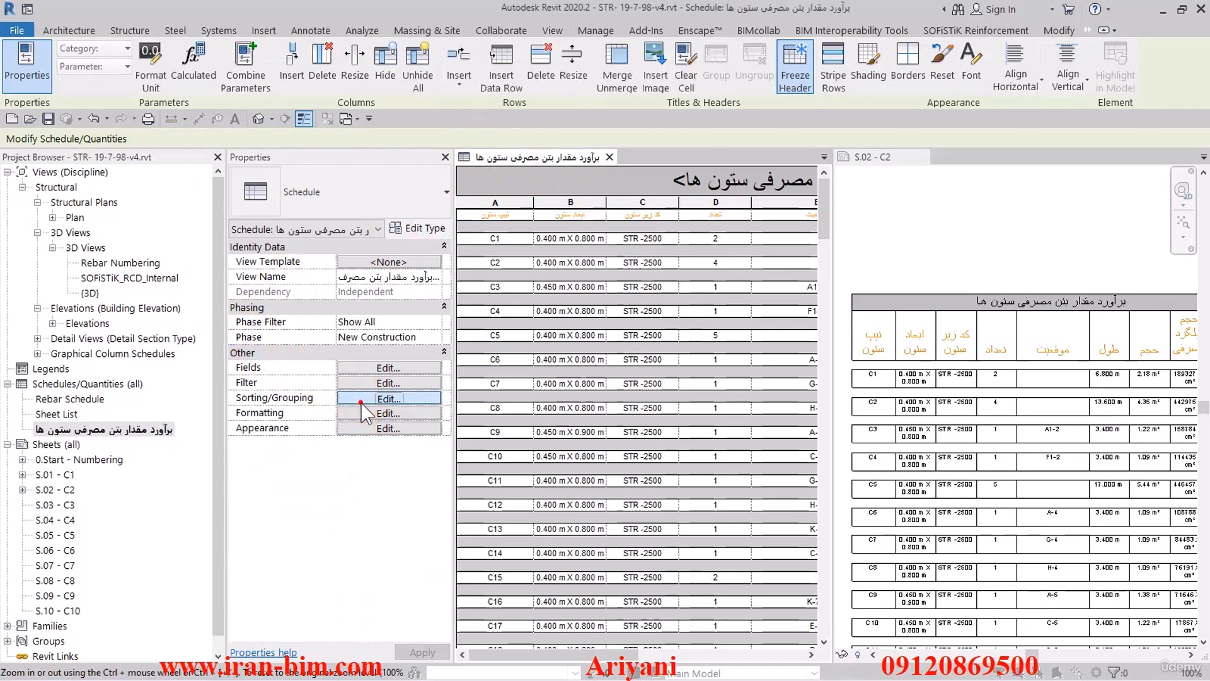
left_click(315, 66)
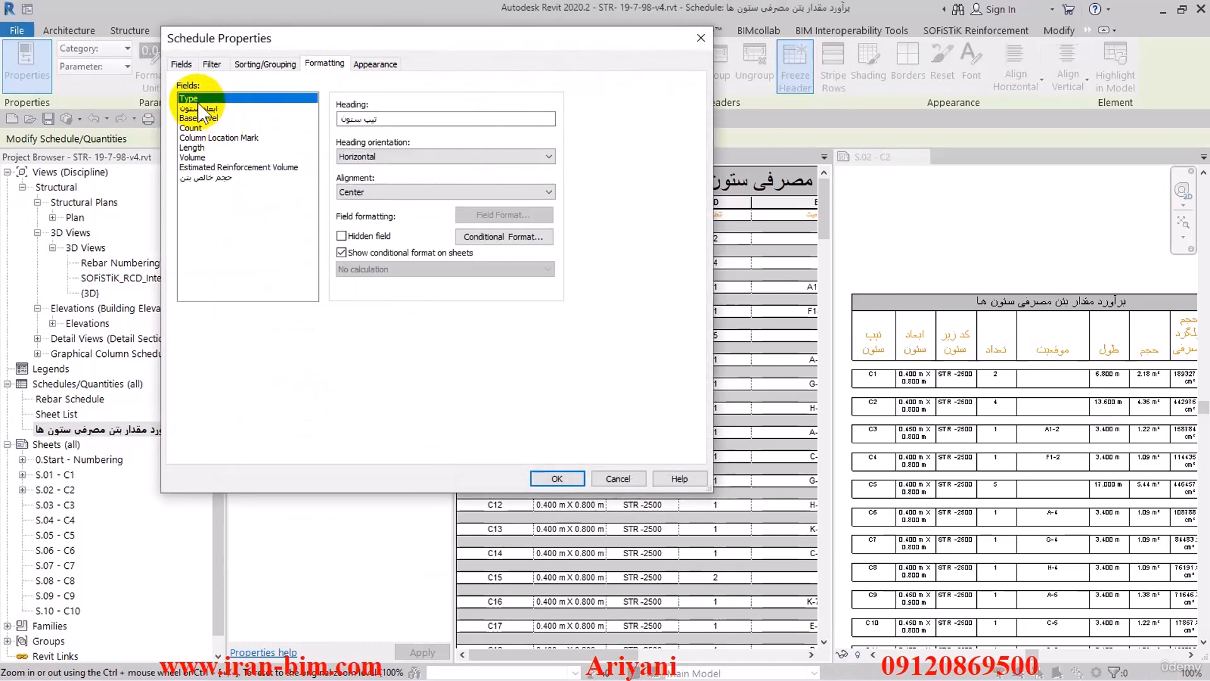
left_click_drag(200, 112, 195, 178)
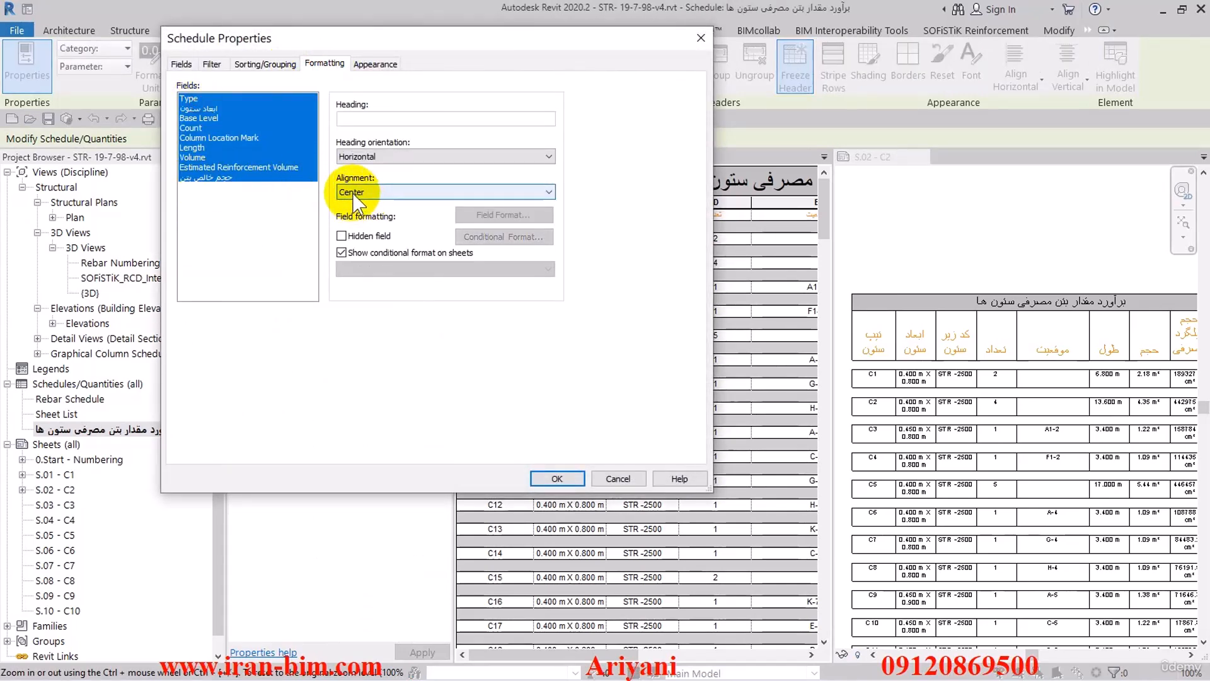
left_click(378, 157)
left_click(366, 177)
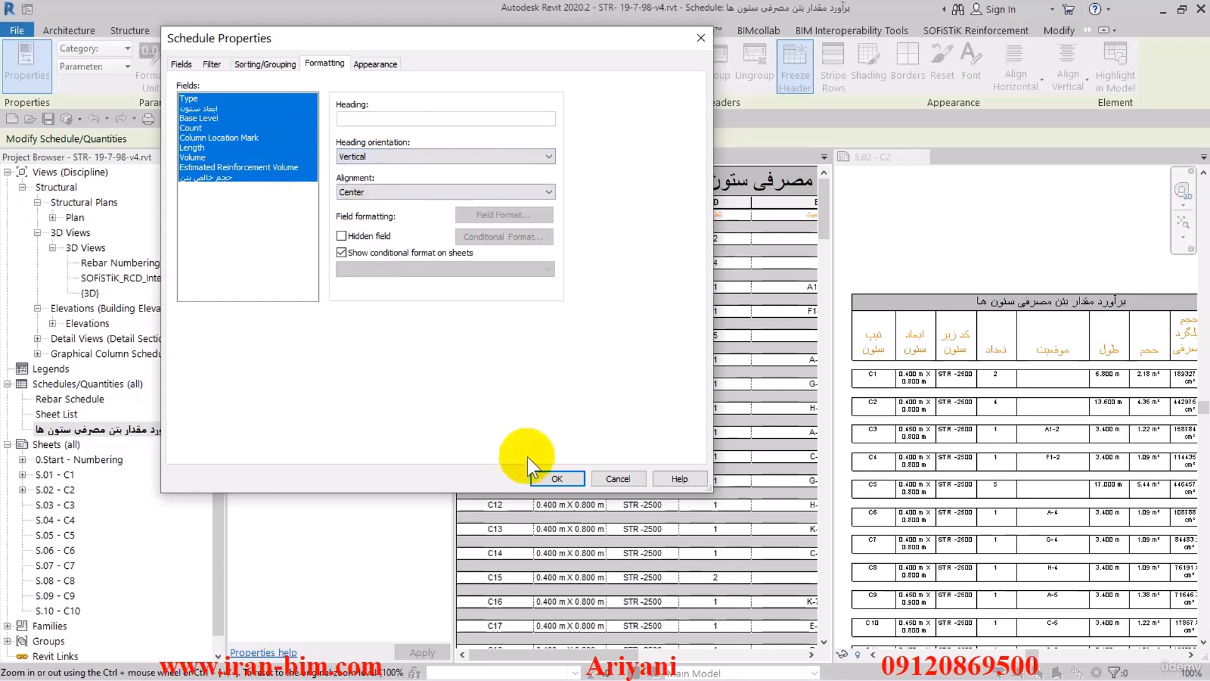
left_click(547, 478)
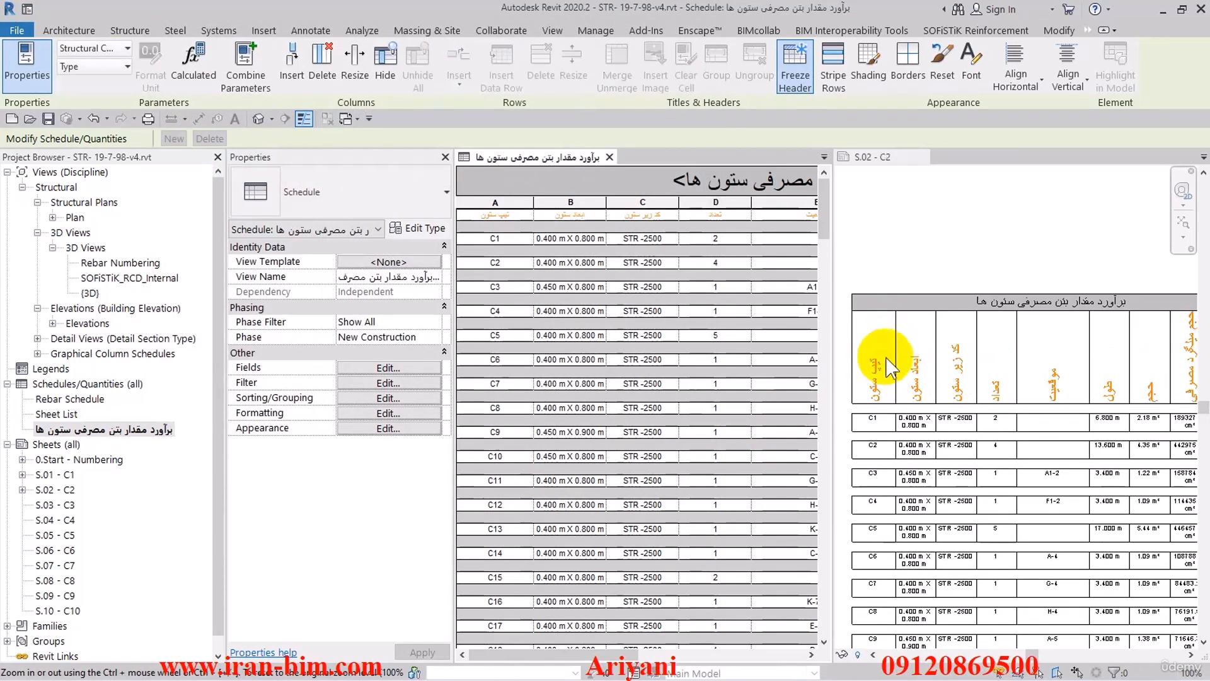
- Widen the column dimensions column of the schedule on sheet S.02 - C2 so each size fits better in its cell
left_click(917, 397)
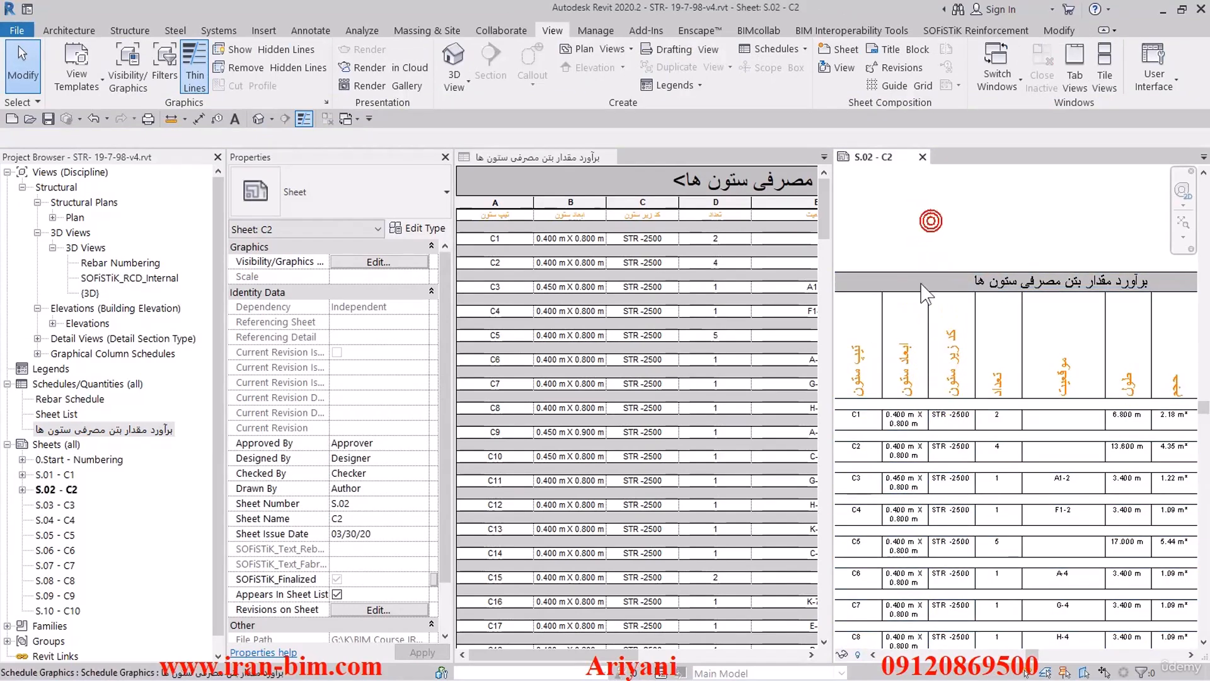
left_click(926, 291)
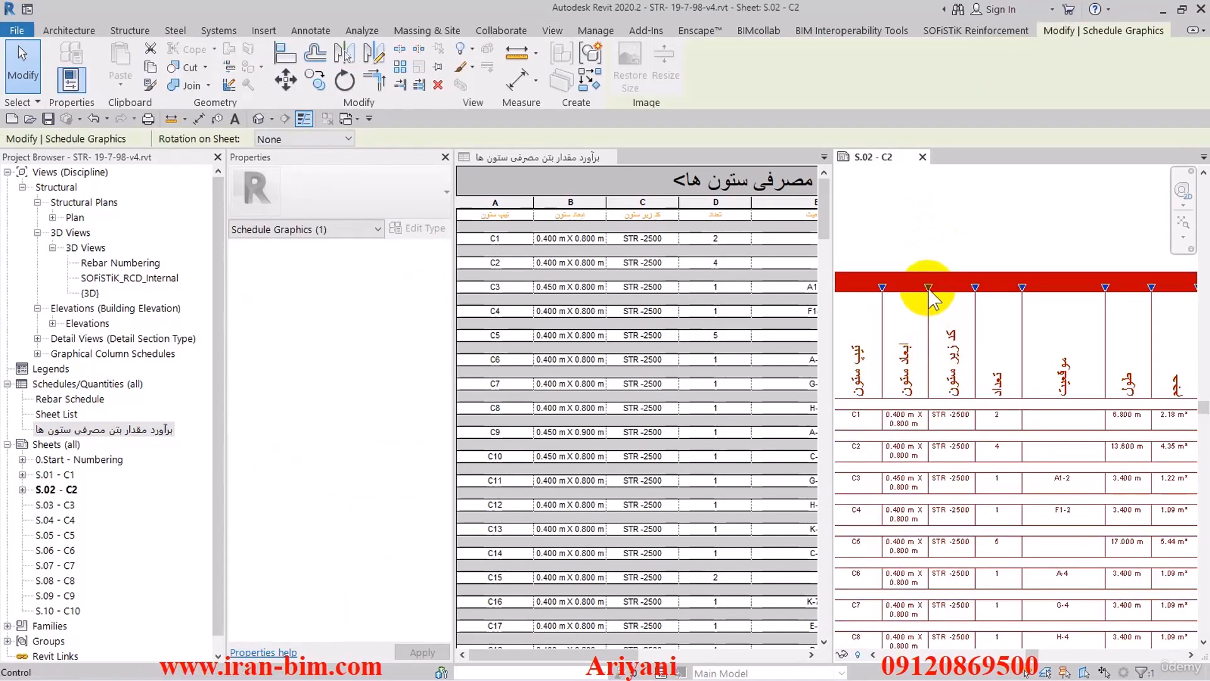
left_click_drag(929, 291, 964, 297)
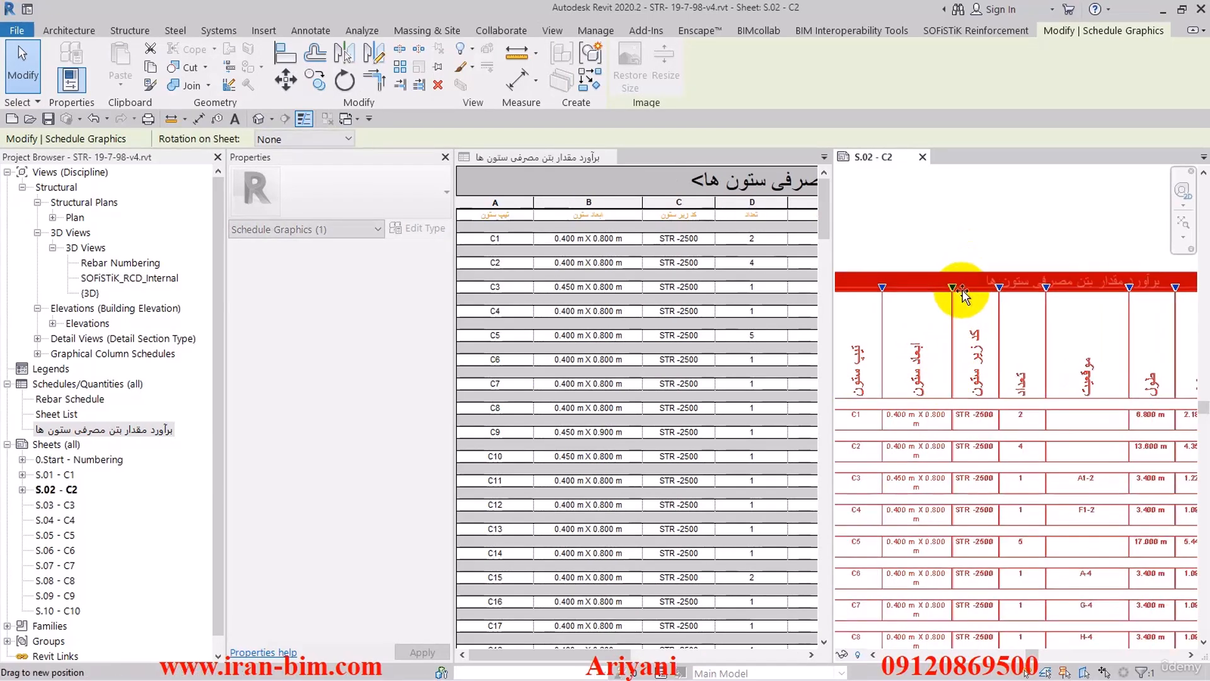
left_click(958, 257)
scroll(959, 259, "down", 2)
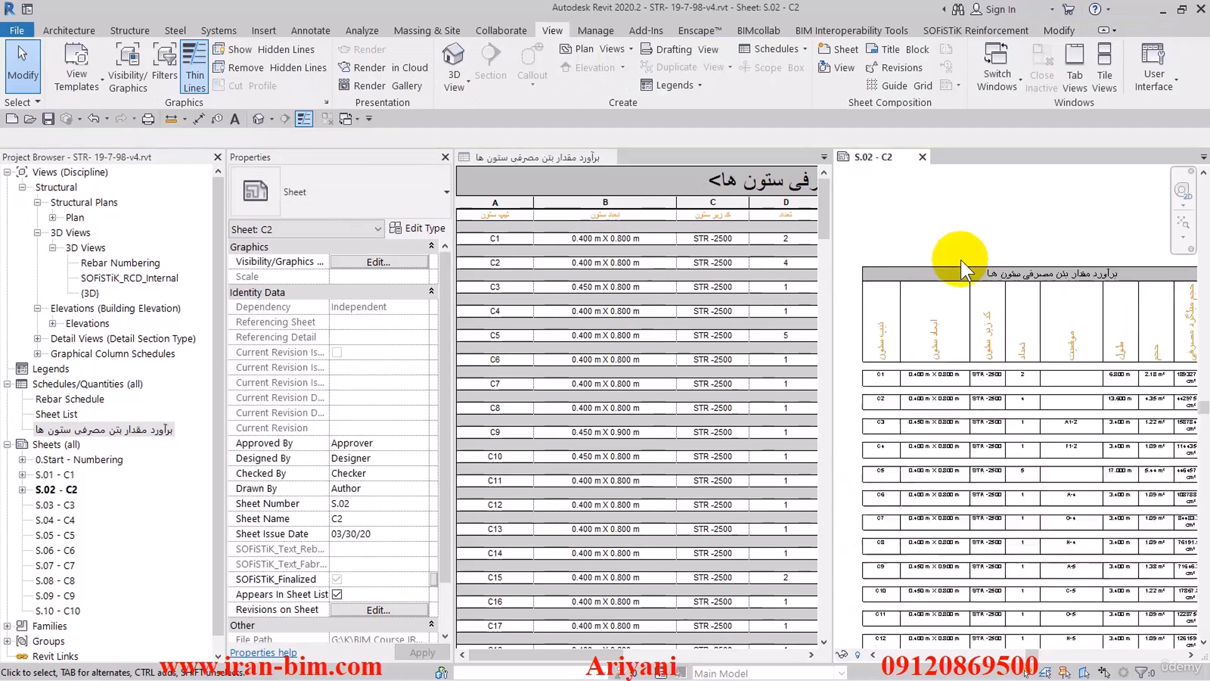
- Widen the reinforcement volume column of the schedule placed on sheet S.02 - C2
middle_click_drag(1030, 302, 994, 293)
scroll(1132, 343, "up", 5)
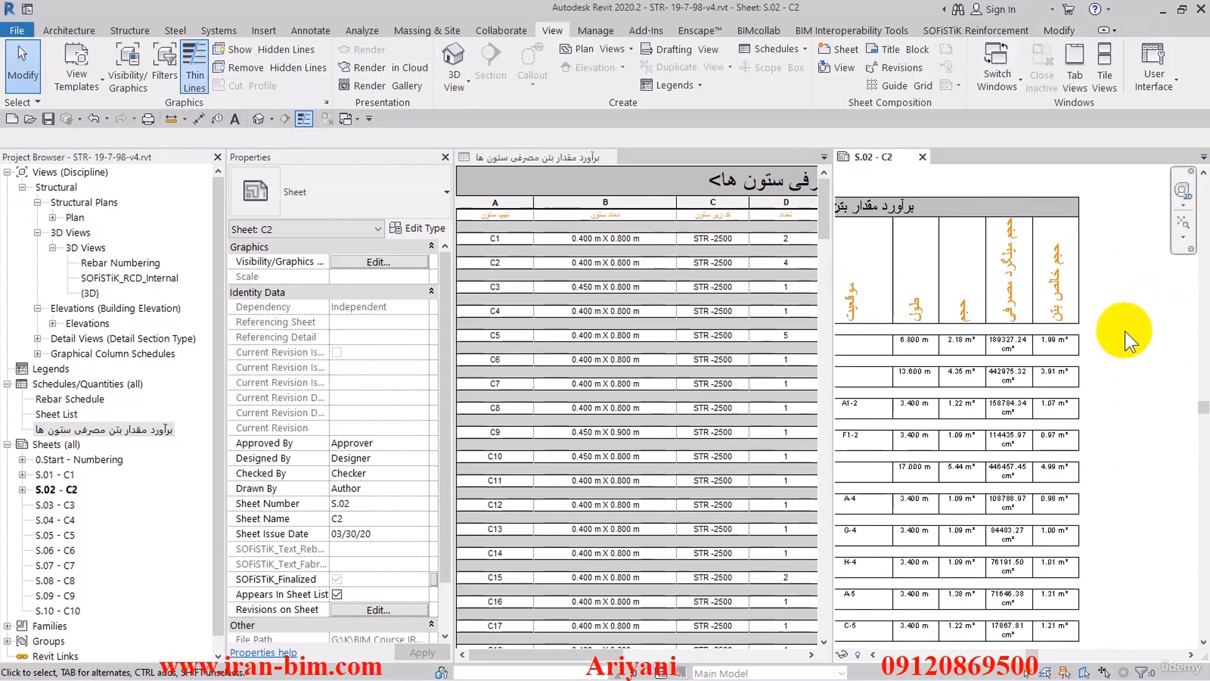
left_click(1035, 248)
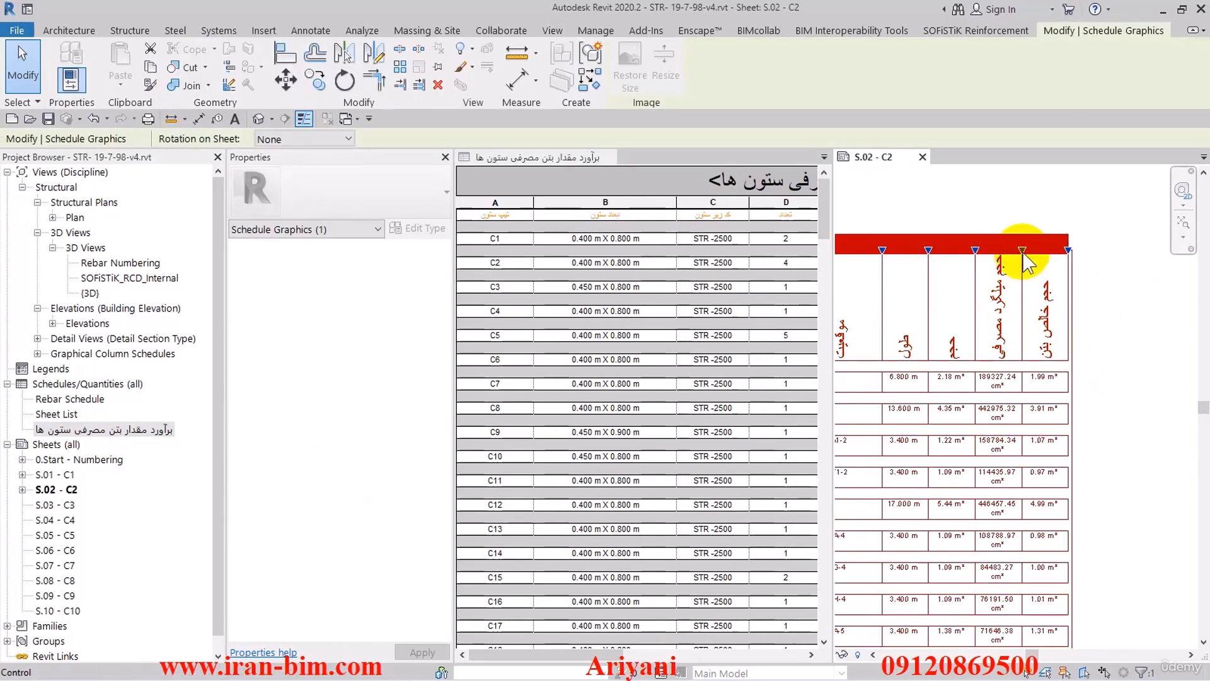
left_click_drag(1022, 251, 1129, 405)
scroll(1129, 405, "down", 3)
left_click(978, 233)
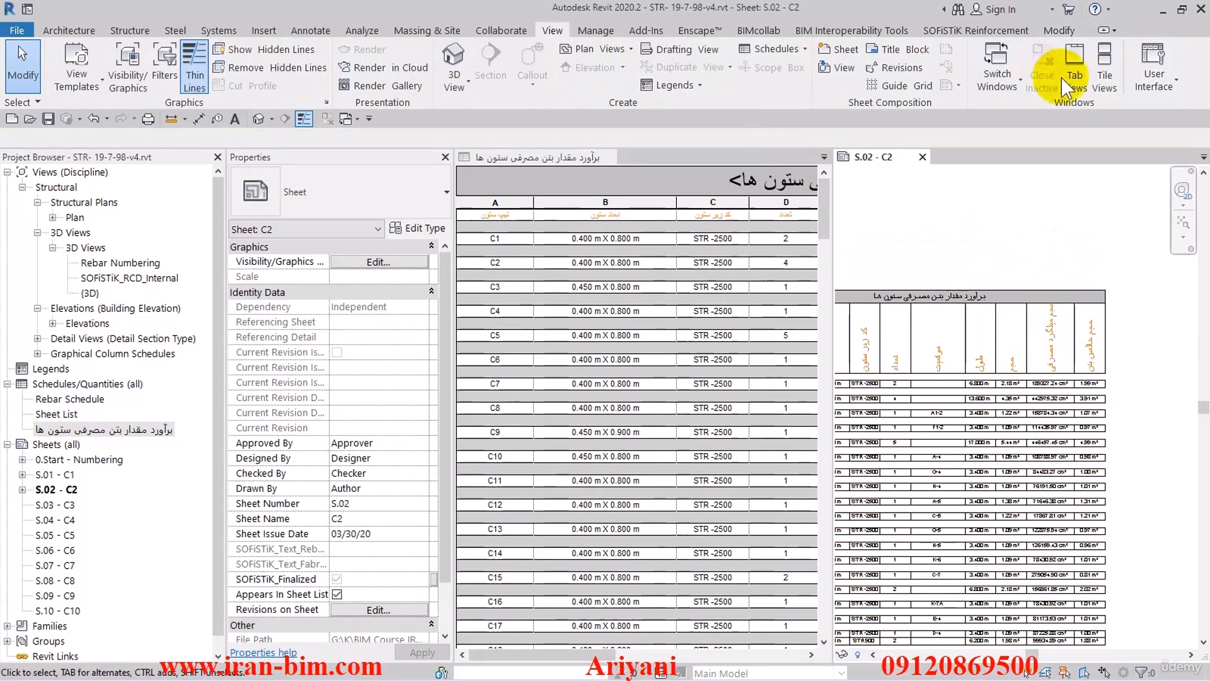
- Return the open views to tabs and split the schedule on sheet S.02 - C2 into two side-by-side segments
left_click(1075, 66)
scroll(912, 277, "down", 4)
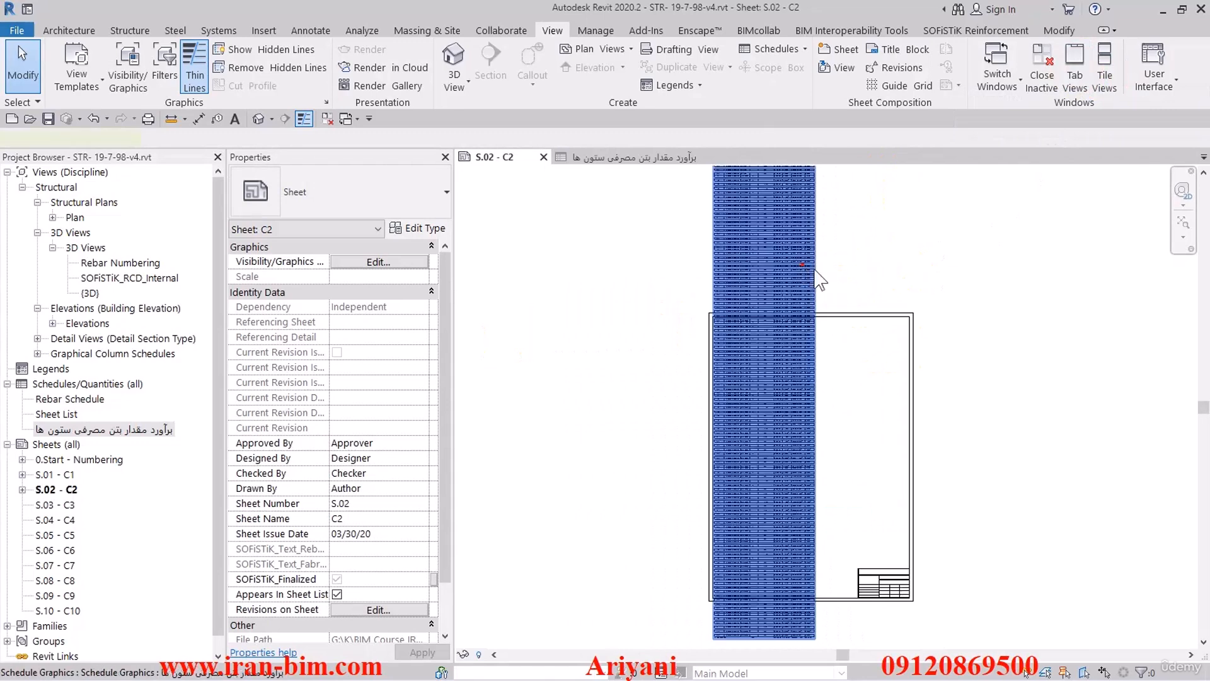
left_click(817, 334)
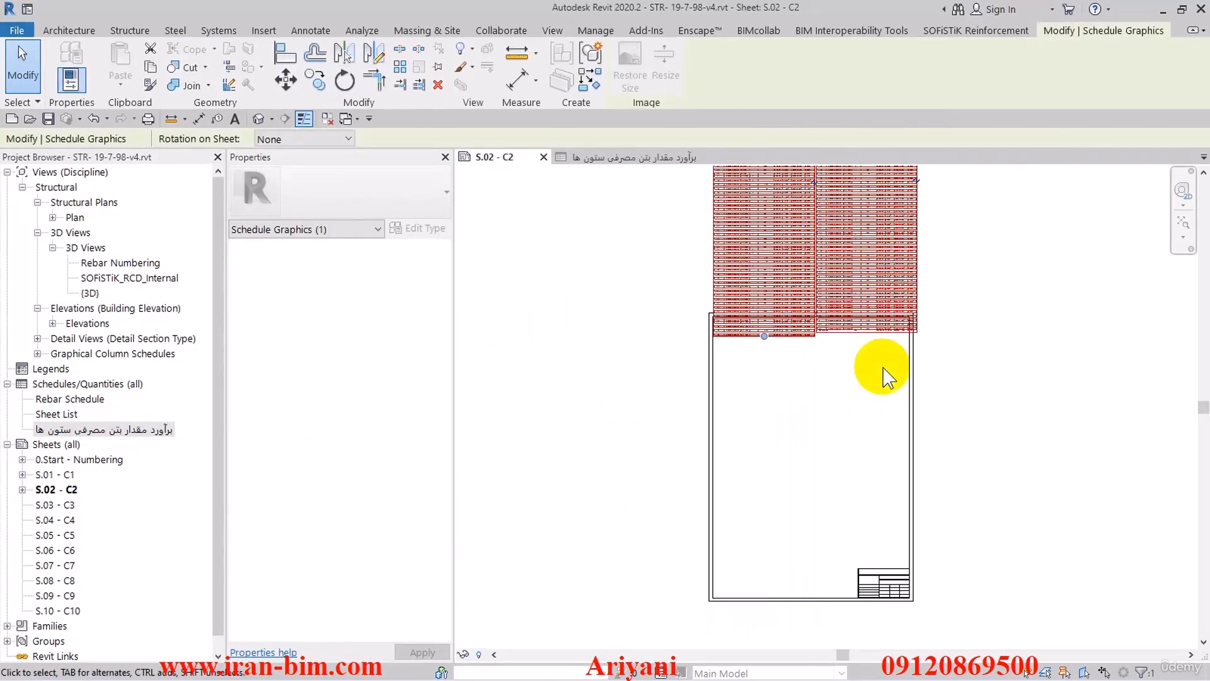
scroll(885, 410, "down", 2)
left_click(982, 435)
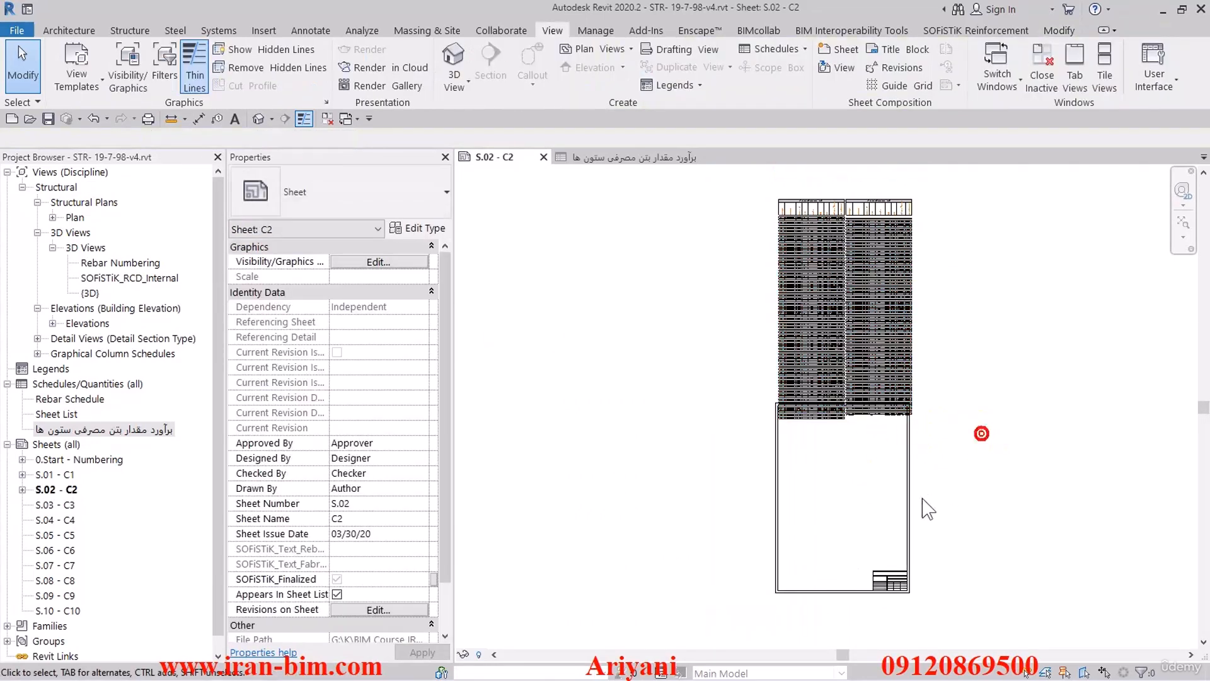
- Move the A1 title block up over the split schedule so both segments start inside the sheet's upper border
left_click_drag(914, 504, 932, 284)
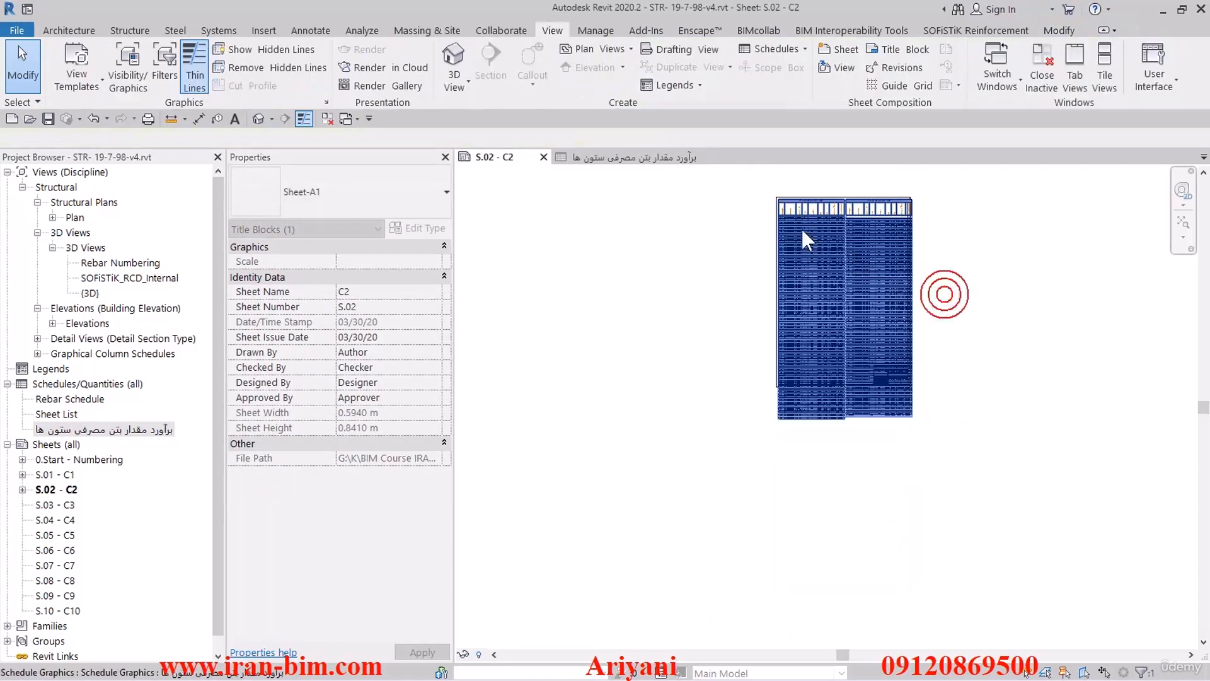
scroll(766, 277, "up", 3)
scroll(759, 278, "down", 2)
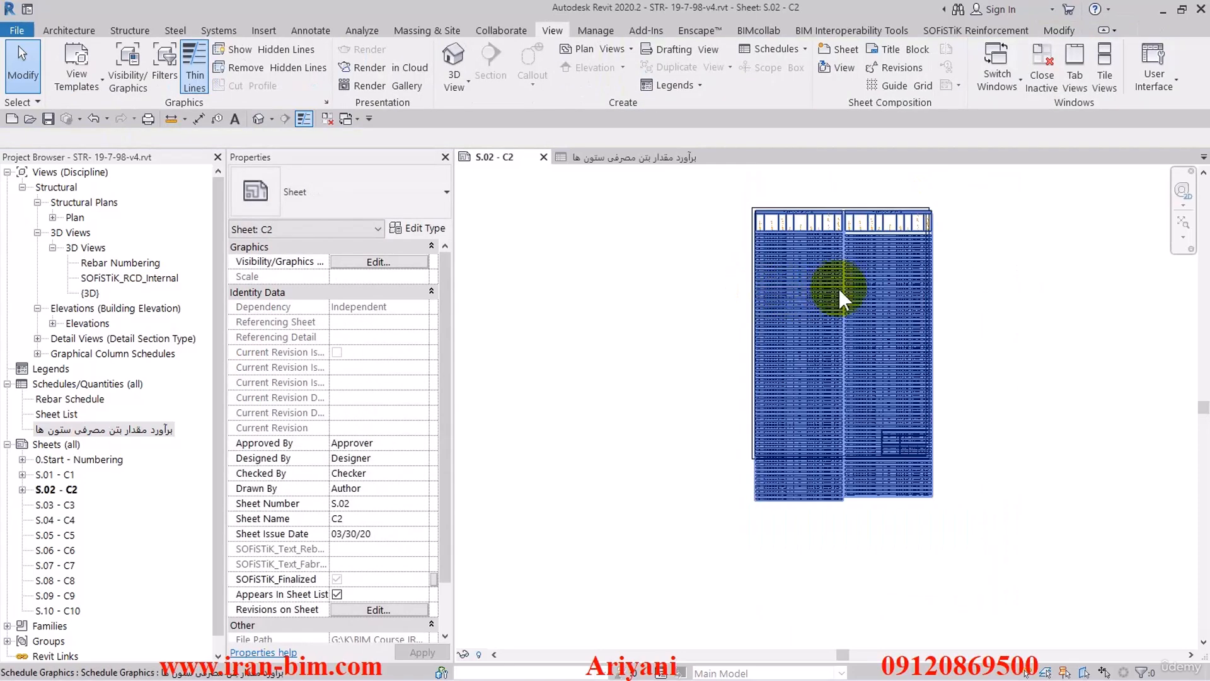
scroll(898, 401, "up", 2)
scroll(900, 408, "down", 1)
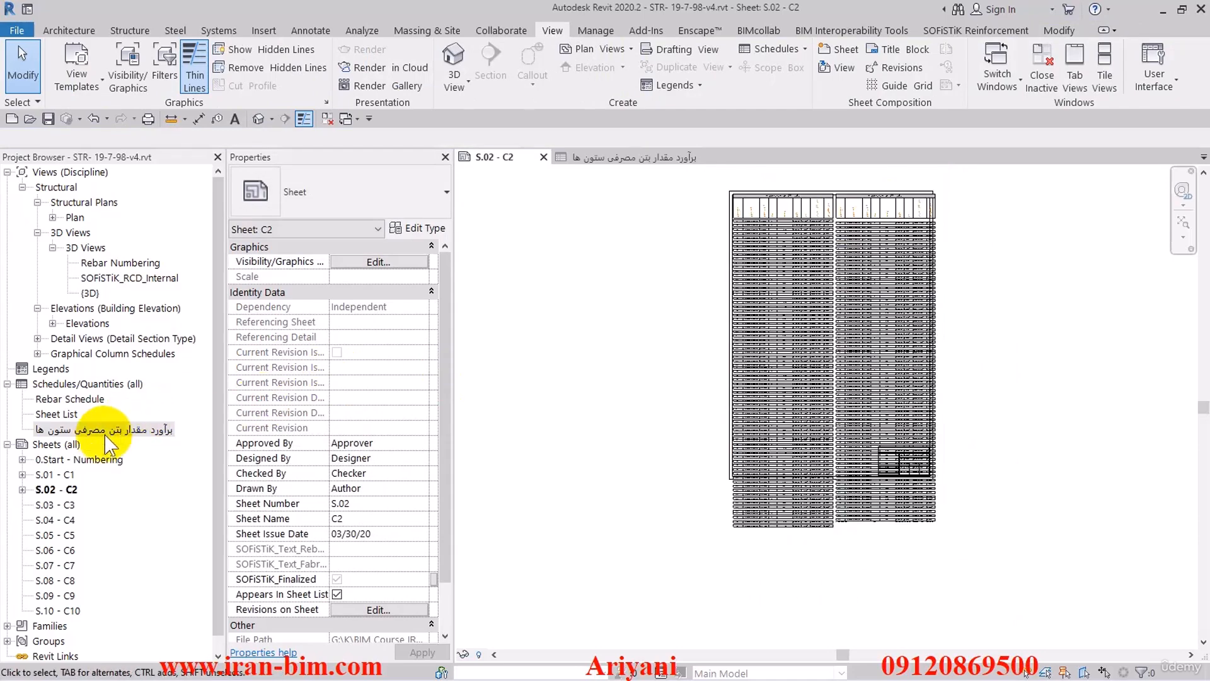
- Open the column concrete schedule view and look through its rows by level
left_click(99, 431)
double_click(101, 431)
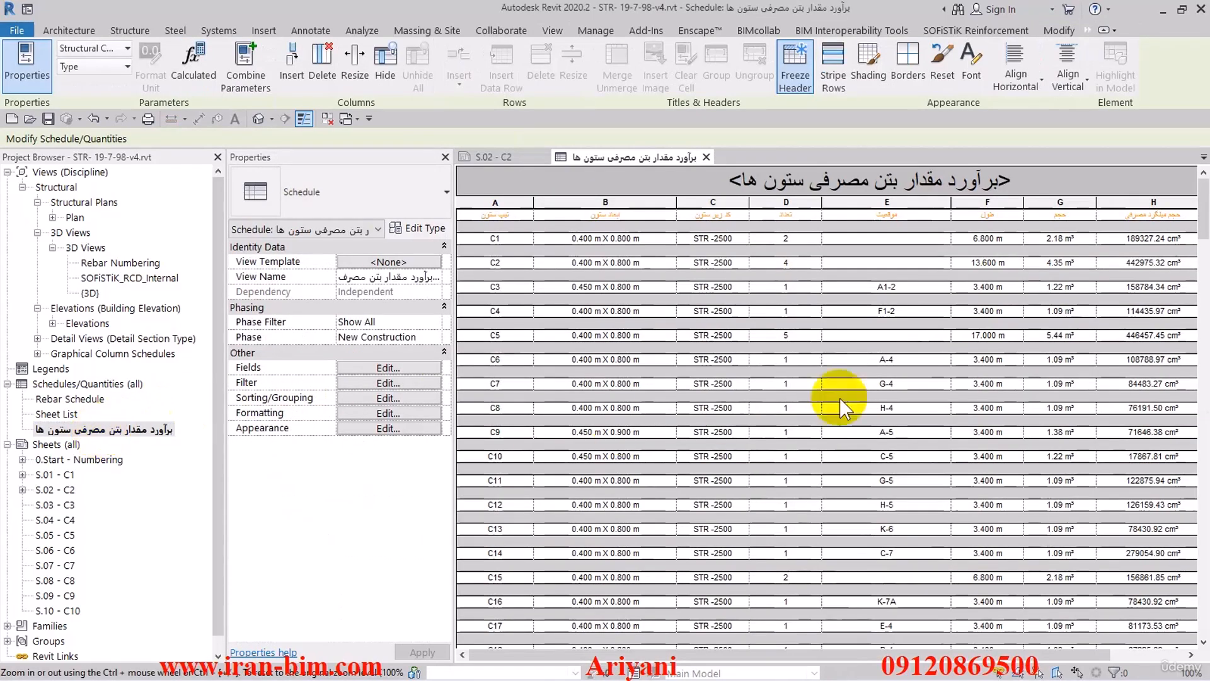
scroll(838, 321, "down", 5)
scroll(832, 359, "up", 5)
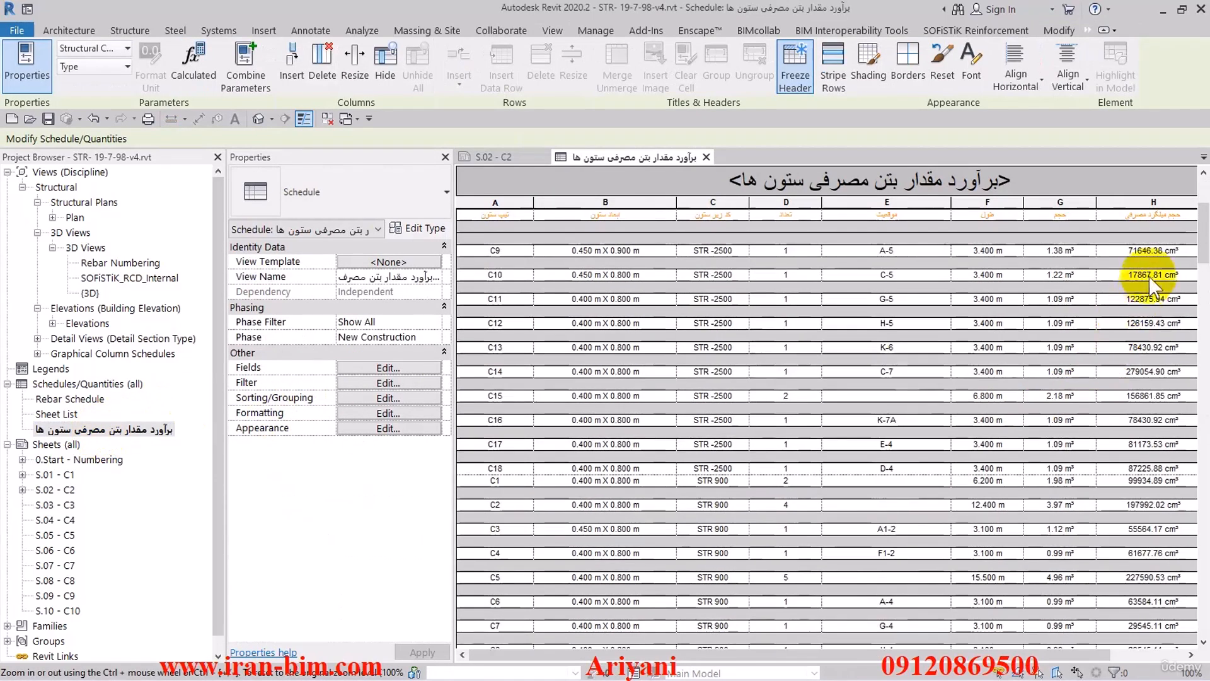
mouse_move(1202, 235)
left_mouse_down()
mouse_move(1188, 599)
mouse_move(1196, 176)
mouse_move(1200, 596)
mouse_move(1200, 214)
left_mouse_up()
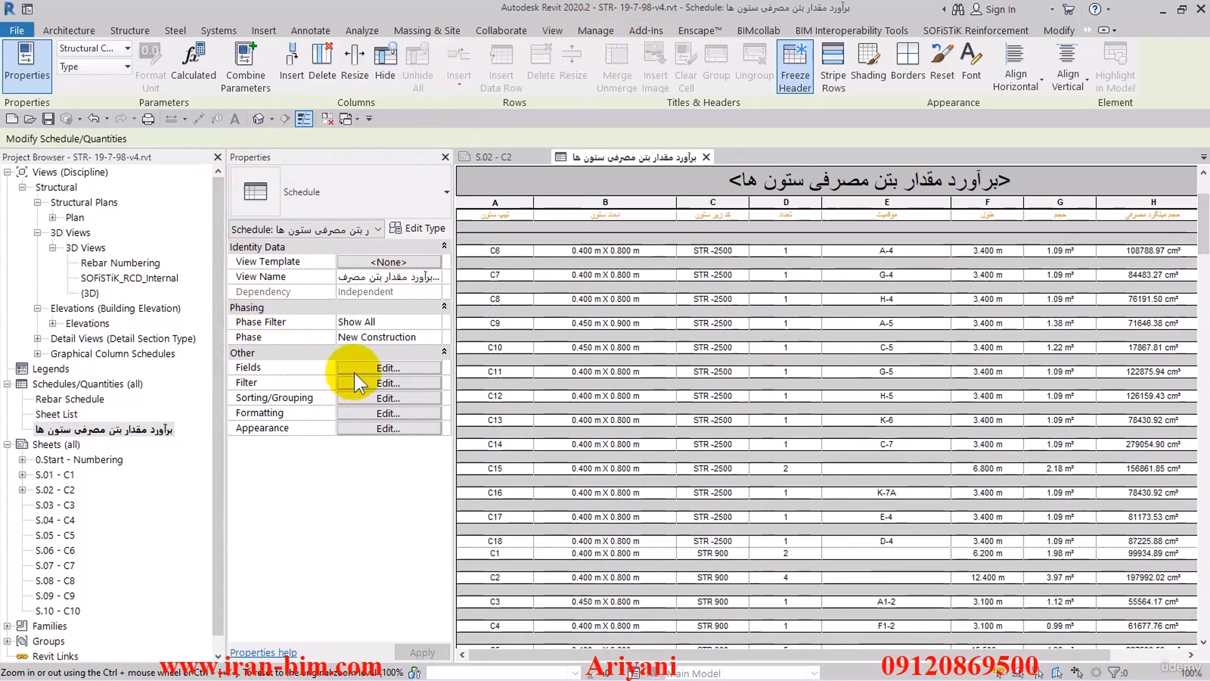
- Define a new schedule project parameter named ID as an instance parameter of type Text, grouped under Identity Data
left_click(372, 368)
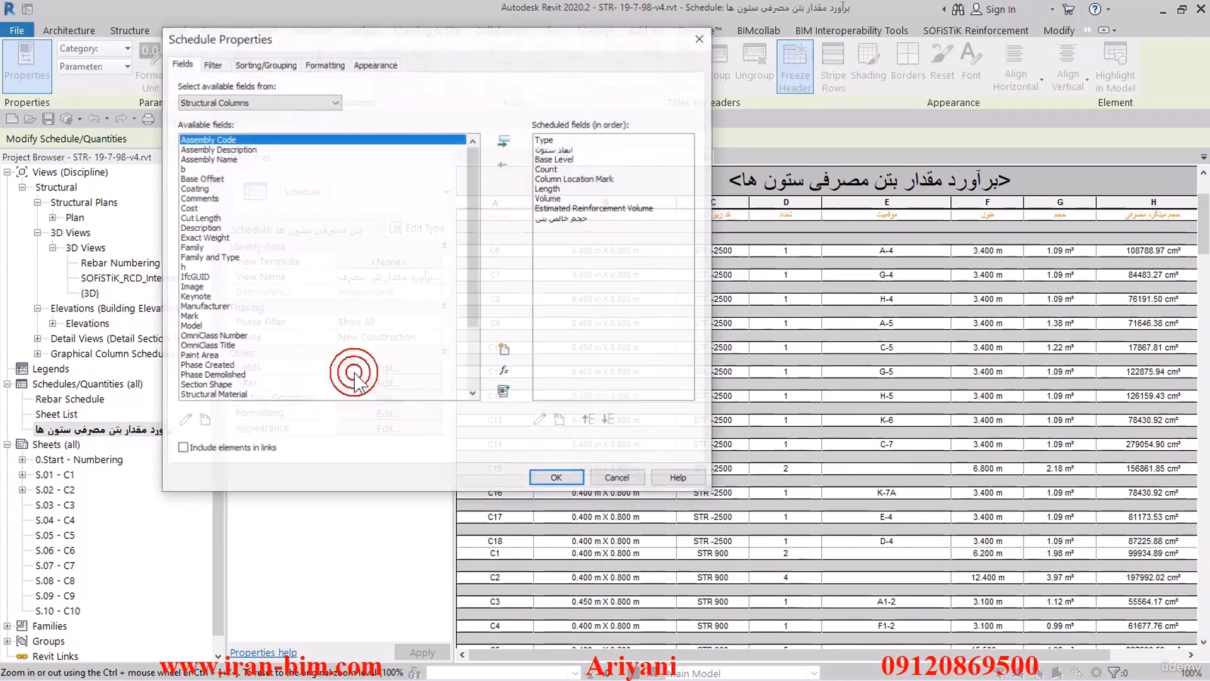
left_click(506, 349)
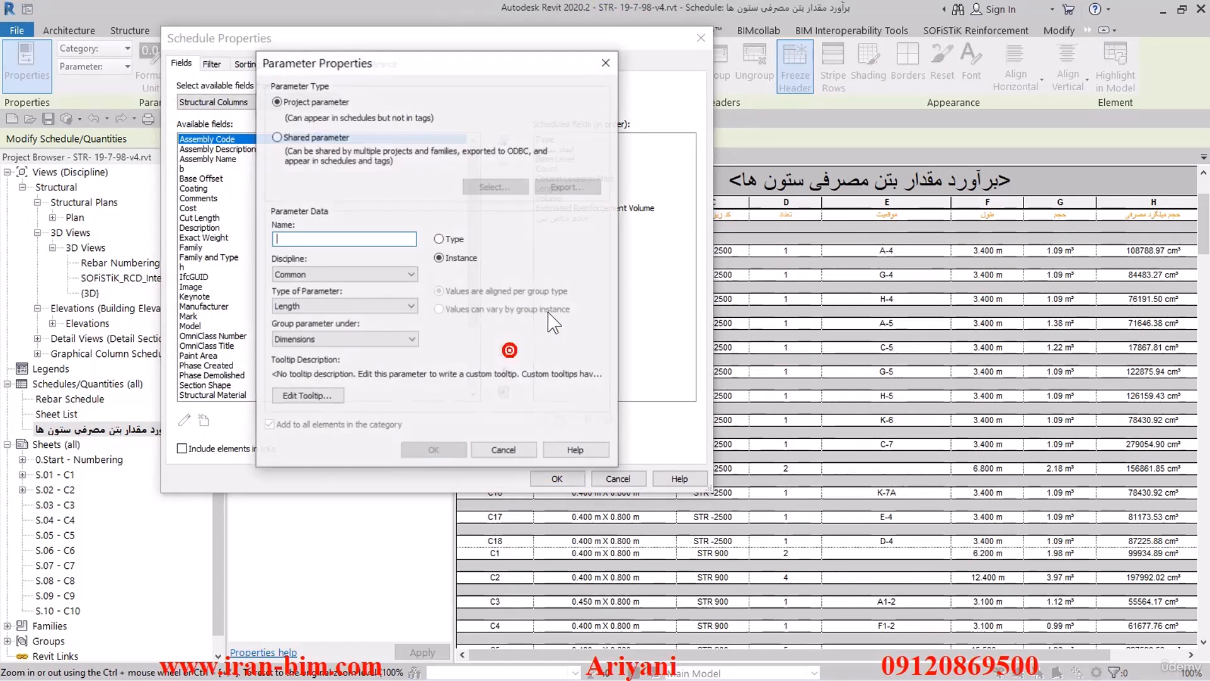
type("I")
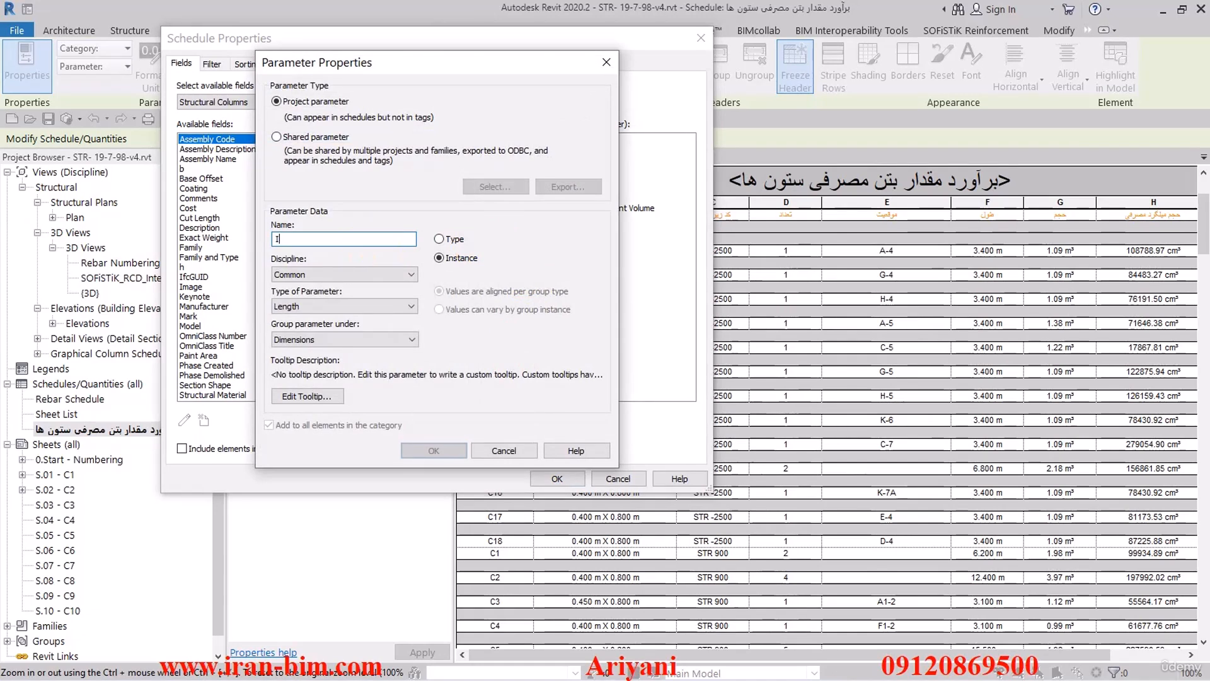
type("D,")
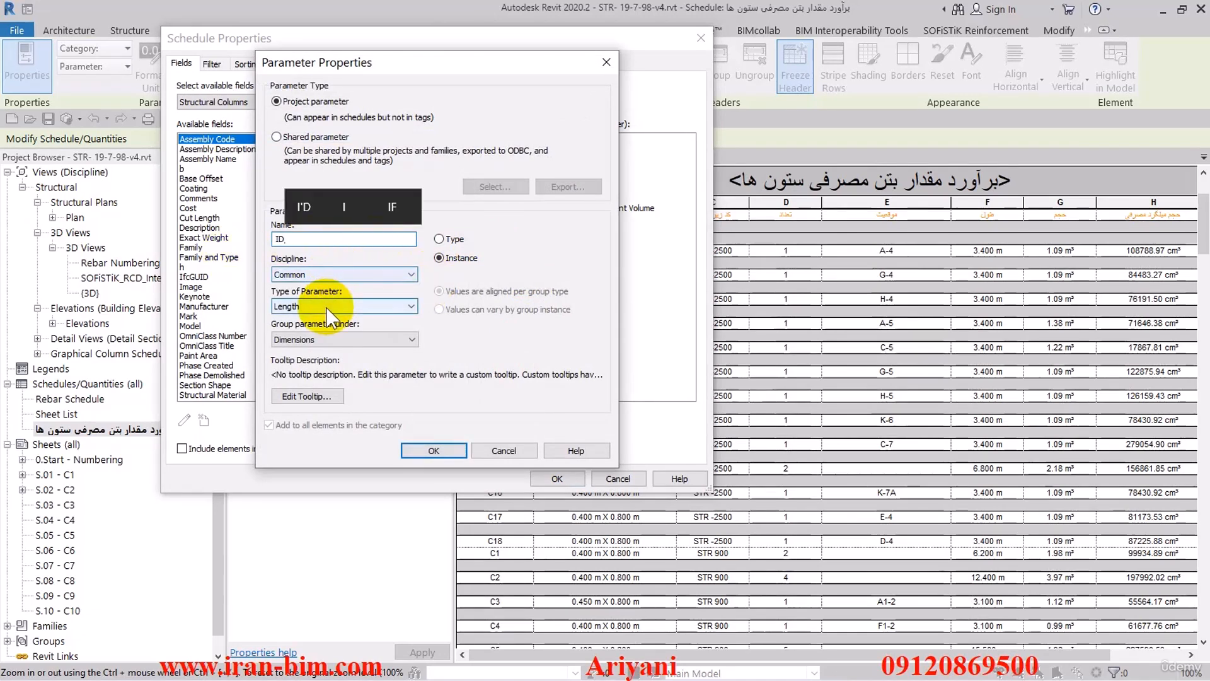
left_click(340, 307)
left_click(322, 319)
left_click(319, 340)
left_click(320, 341)
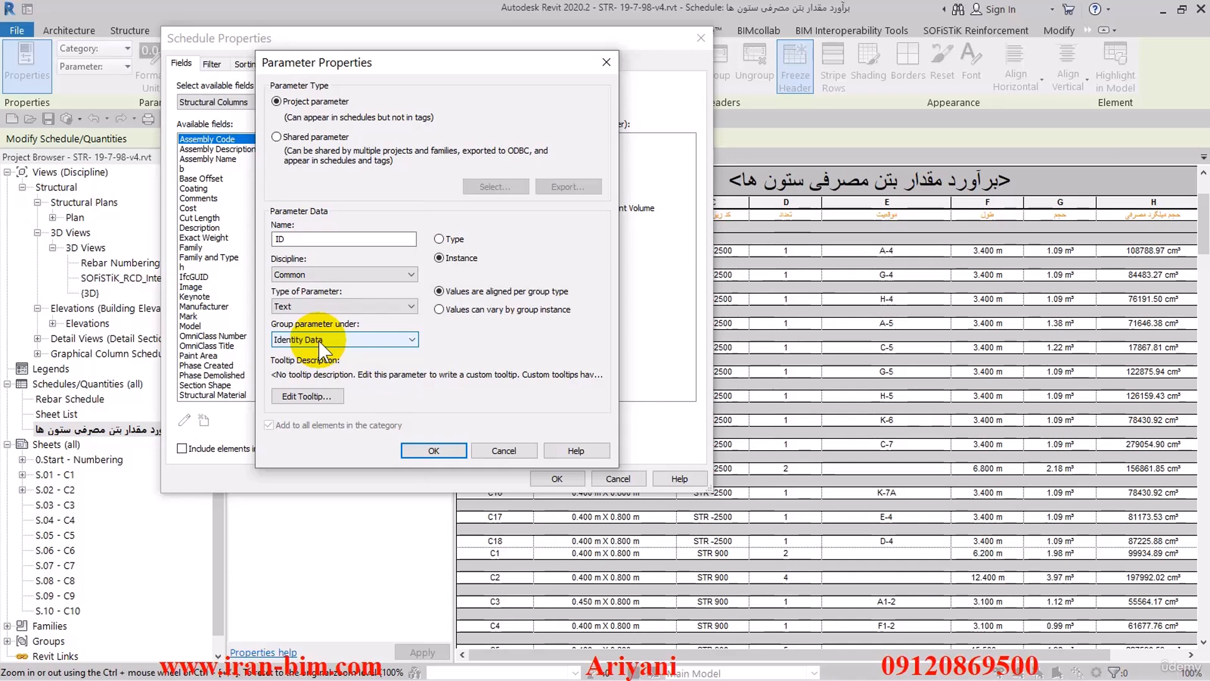
- Give the ID parameter the tooltip "از این پارامتر برای تفکیک ستون ها در جانمایی داخل شیت استفاده می شود" and add it to the scheduled fields
left_click(318, 396)
left_click(462, 246)
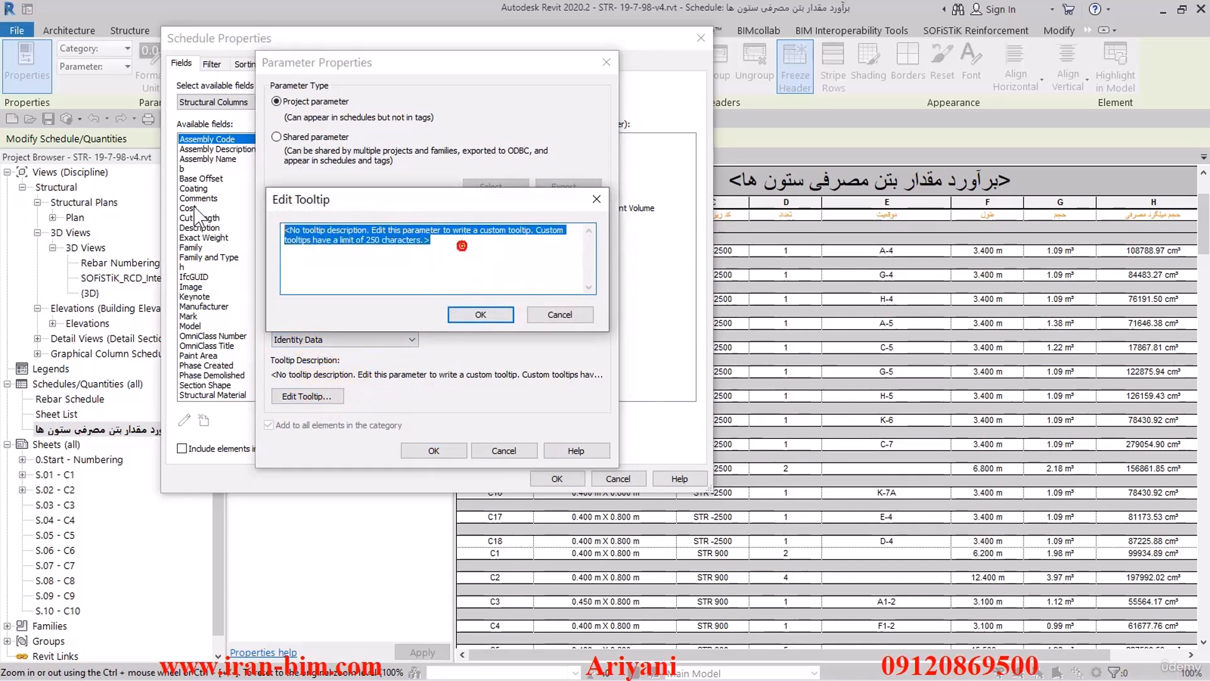
key("BackSpace")
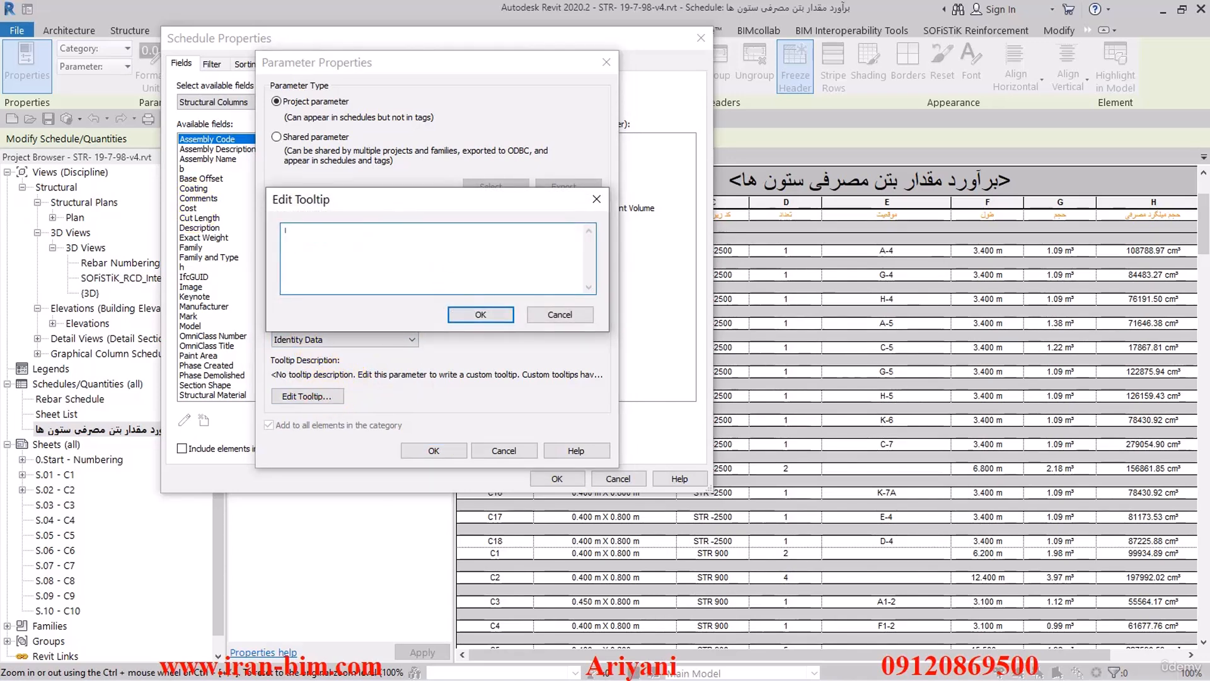
type("از این پارامتر برای")
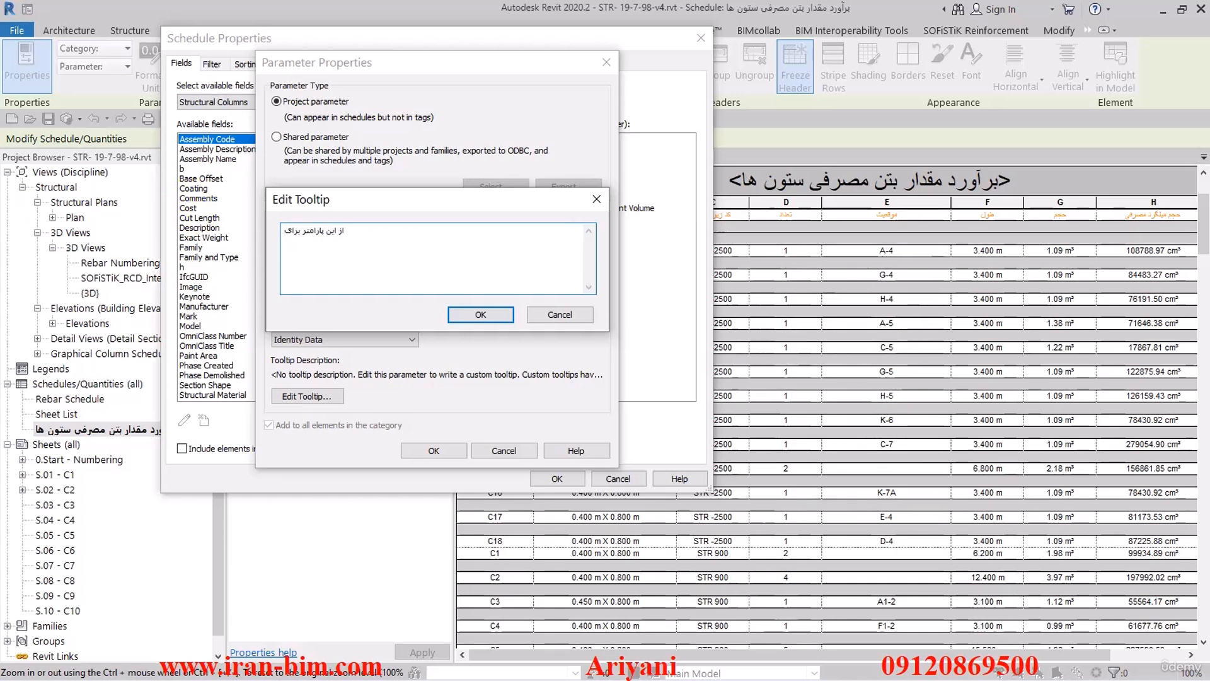
type(" تفکیک")
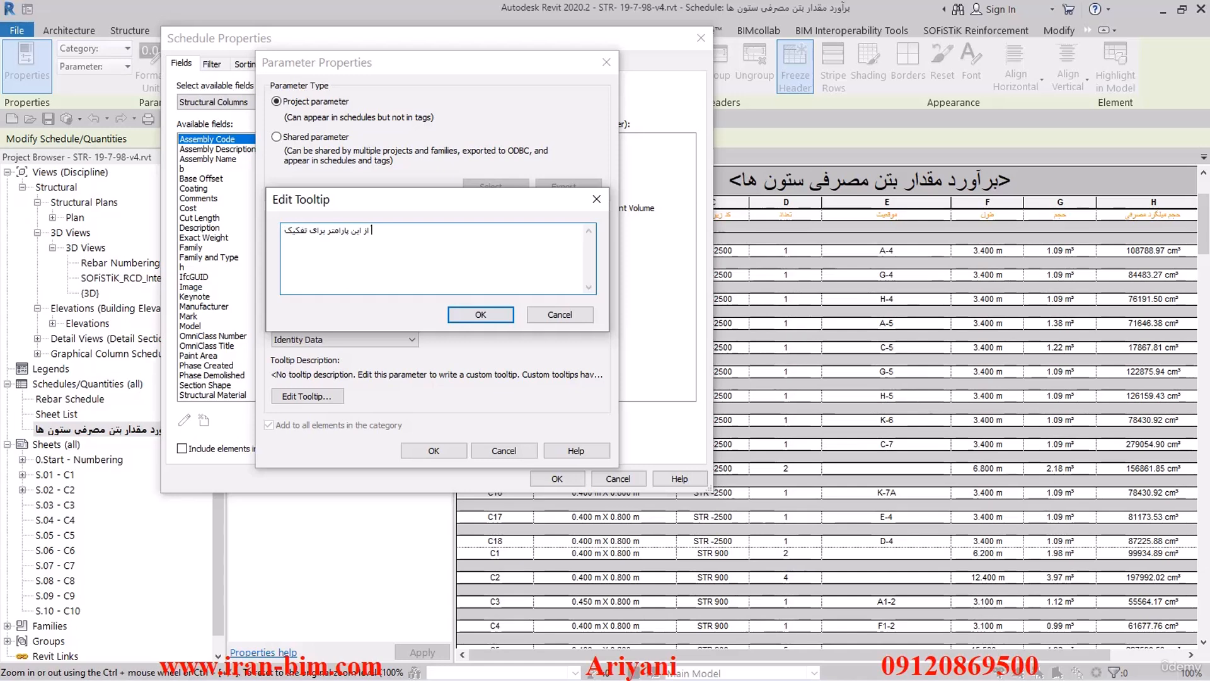
type("بر")
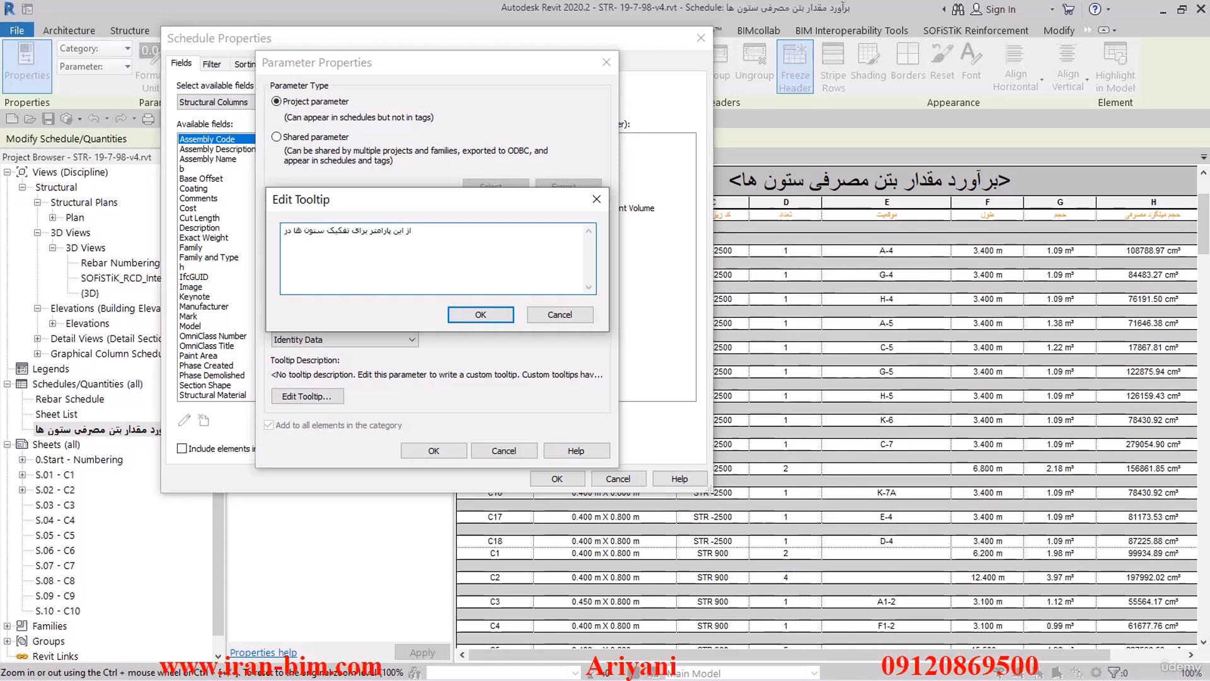
type(" جانمایی داخ")
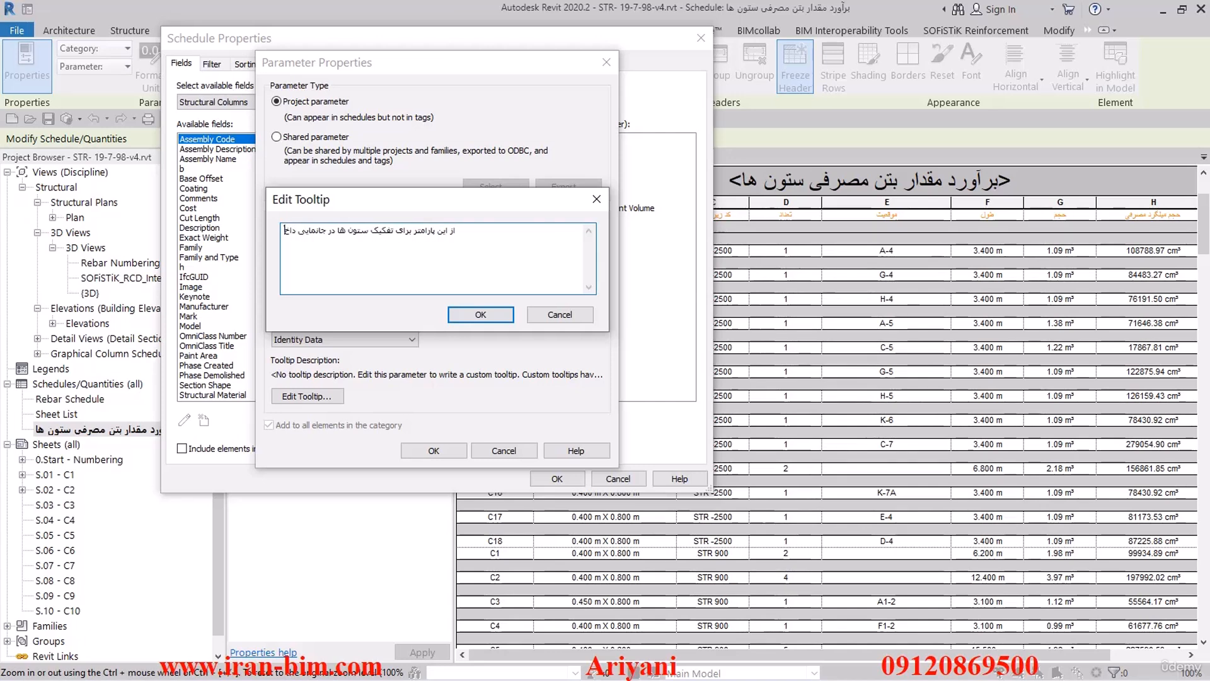
type(" استفاده میش")
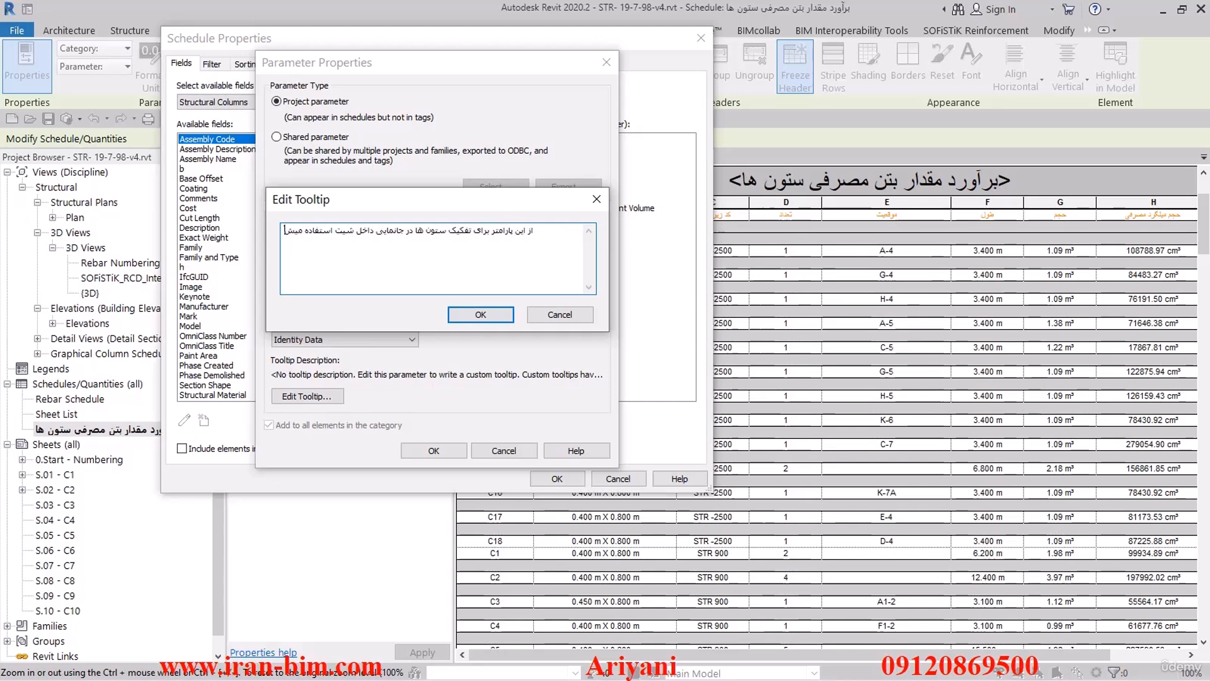
key("BackSpace")
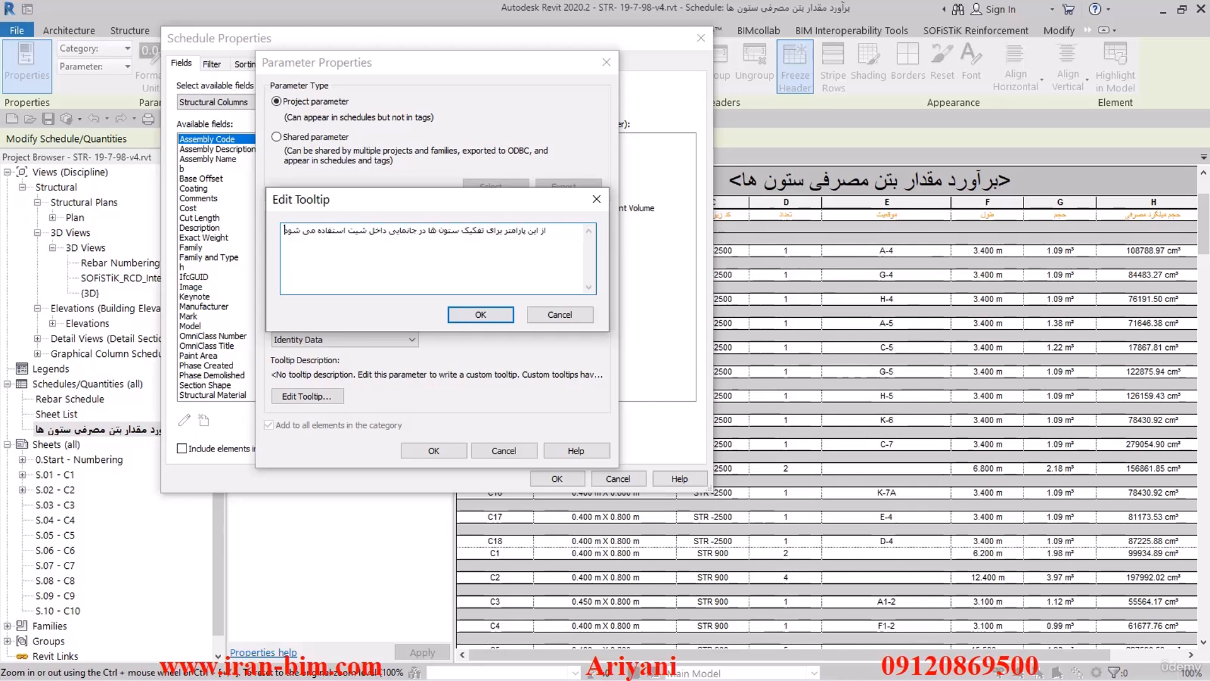
type("شود")
left_click(480, 313)
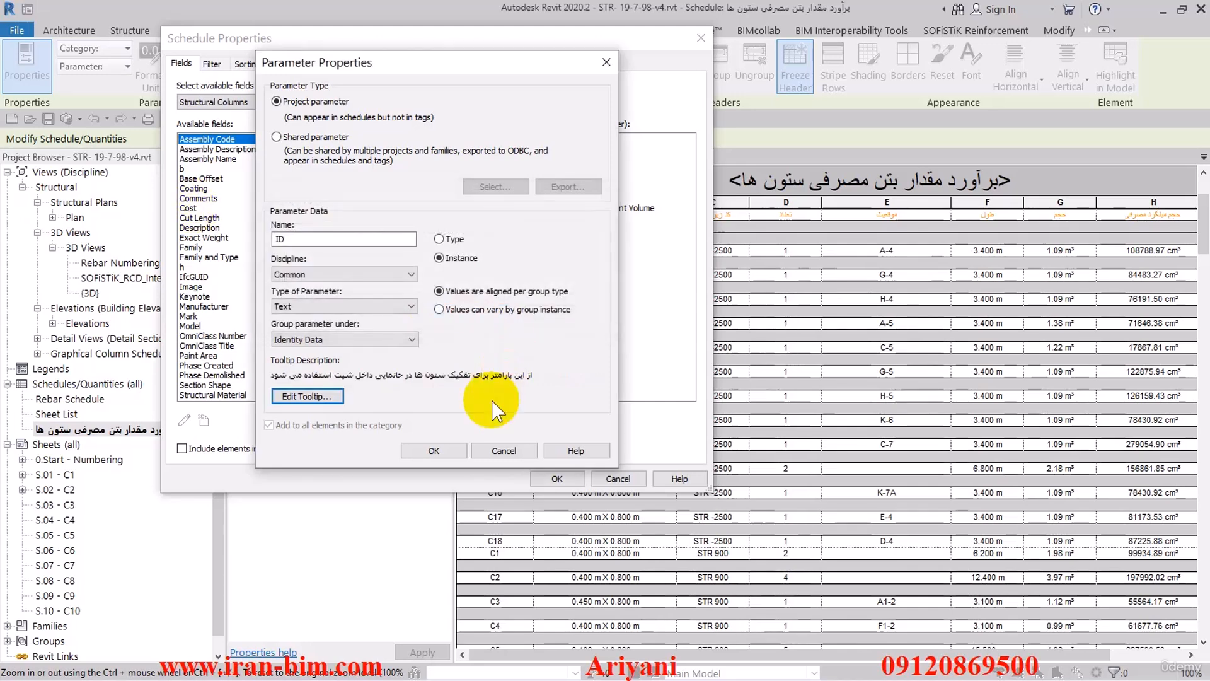
left_click(441, 451)
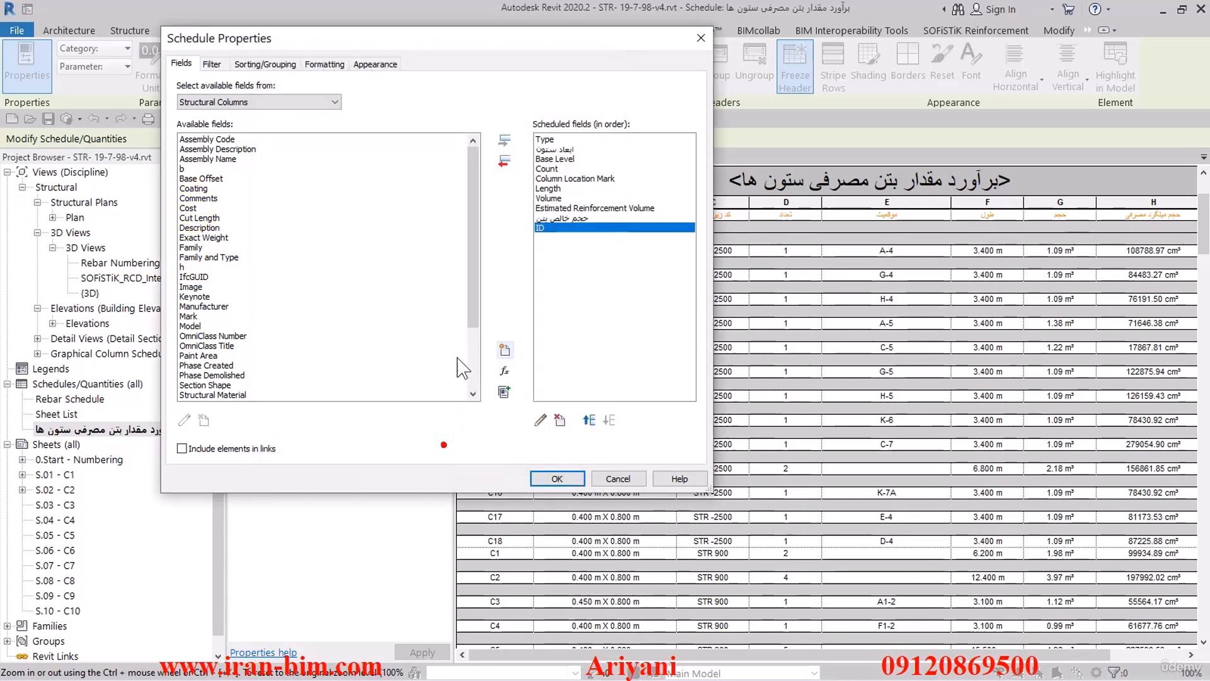
- Move the ID field above Type to the start of the scheduled fields, apply it and check the schedule rows
left_click(589, 420)
left_click(589, 419)
left_click(590, 419)
left_click(589, 419)
left_click(590, 420)
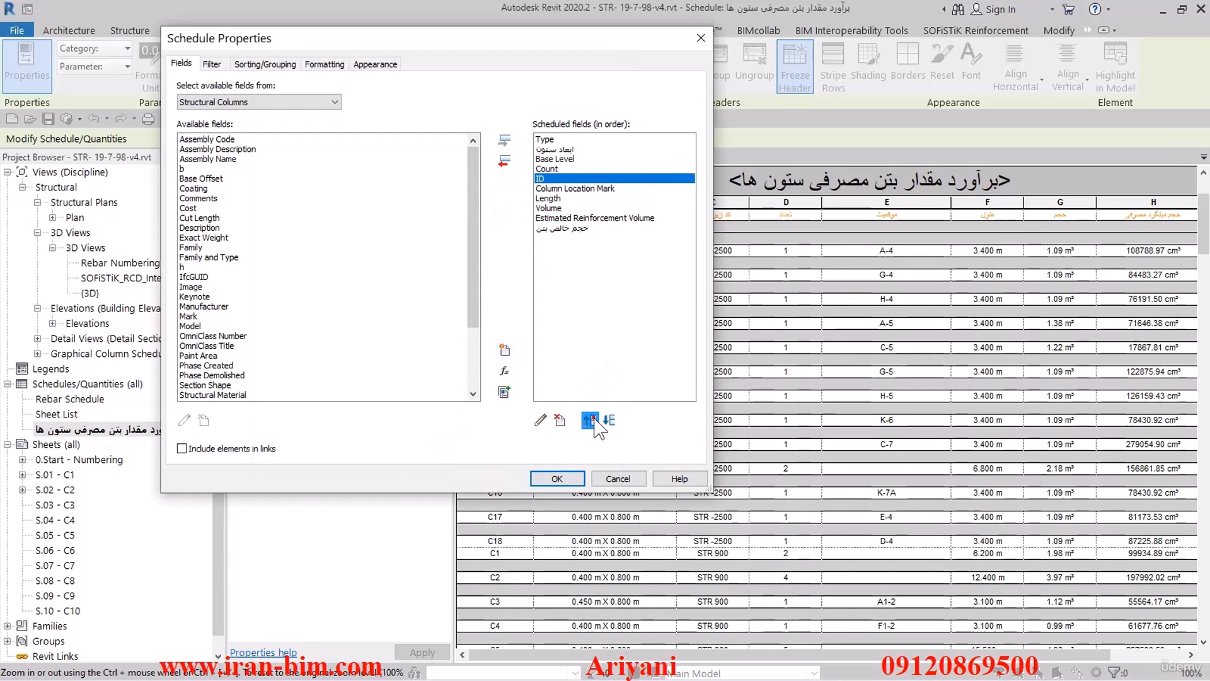
left_click(589, 420)
left_click(589, 419)
left_click(590, 420)
left_click(589, 420)
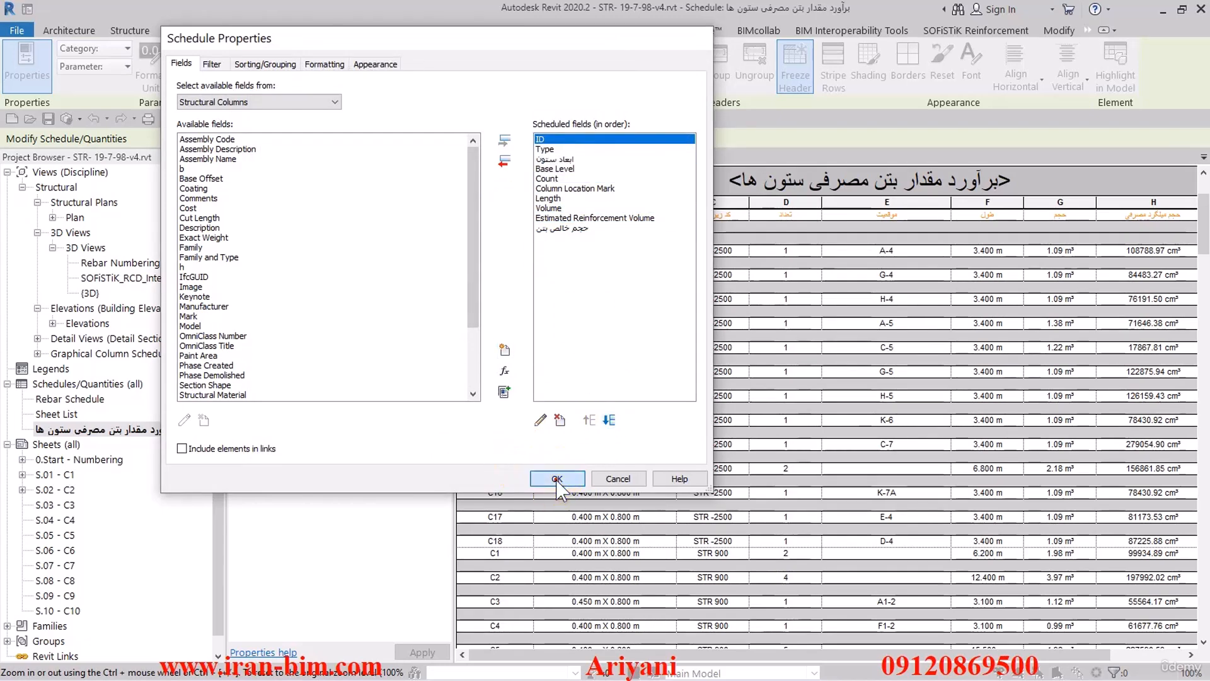
left_click(548, 478)
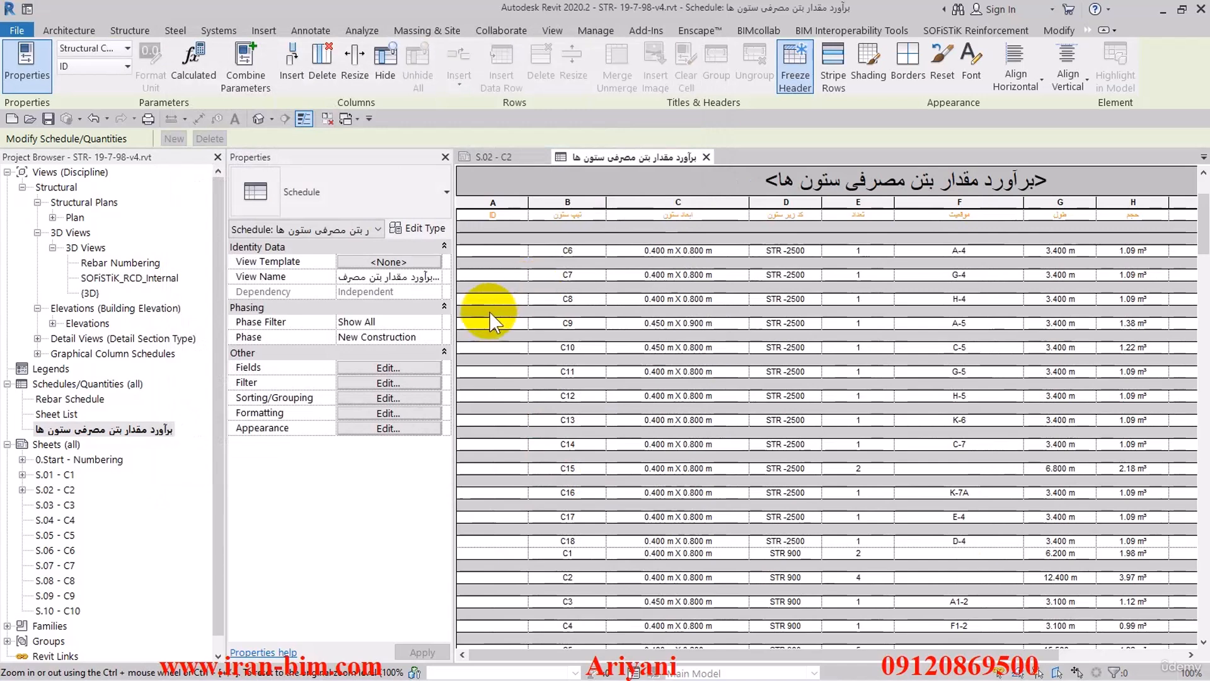
scroll(486, 306, "down", 6)
scroll(1187, 289, "up", 7)
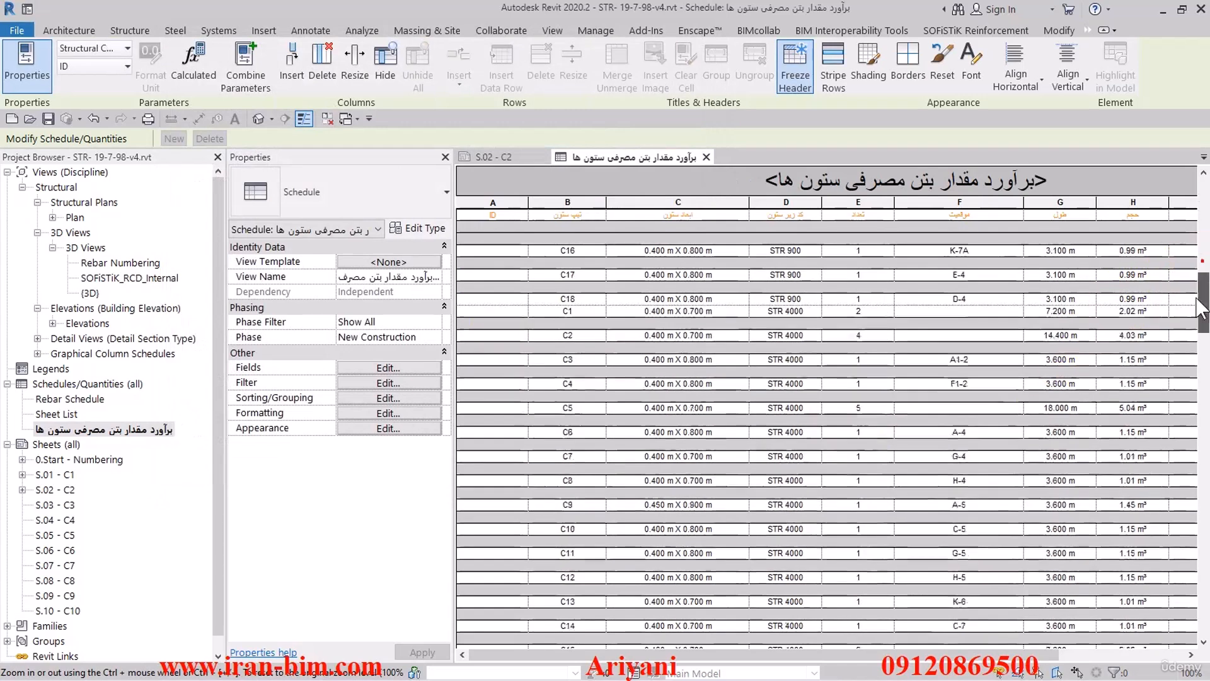
scroll(844, 303, "up", 1)
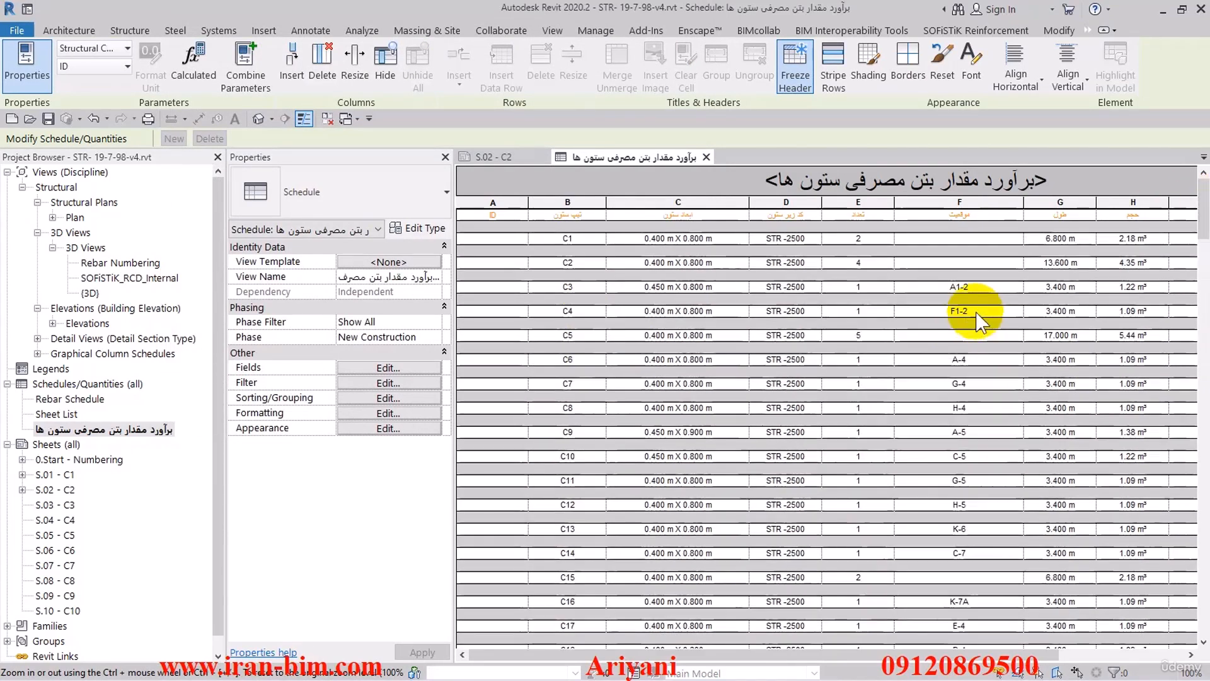
left_click(518, 239)
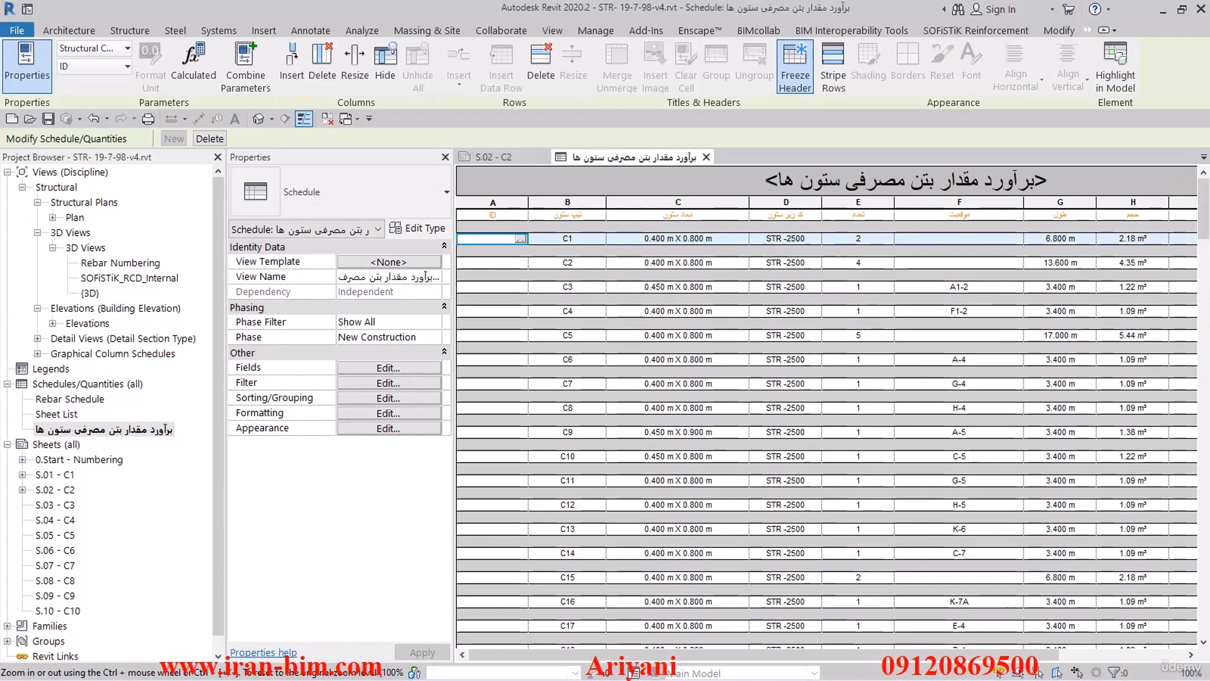
left_click_drag(1202, 217, 1205, 421)
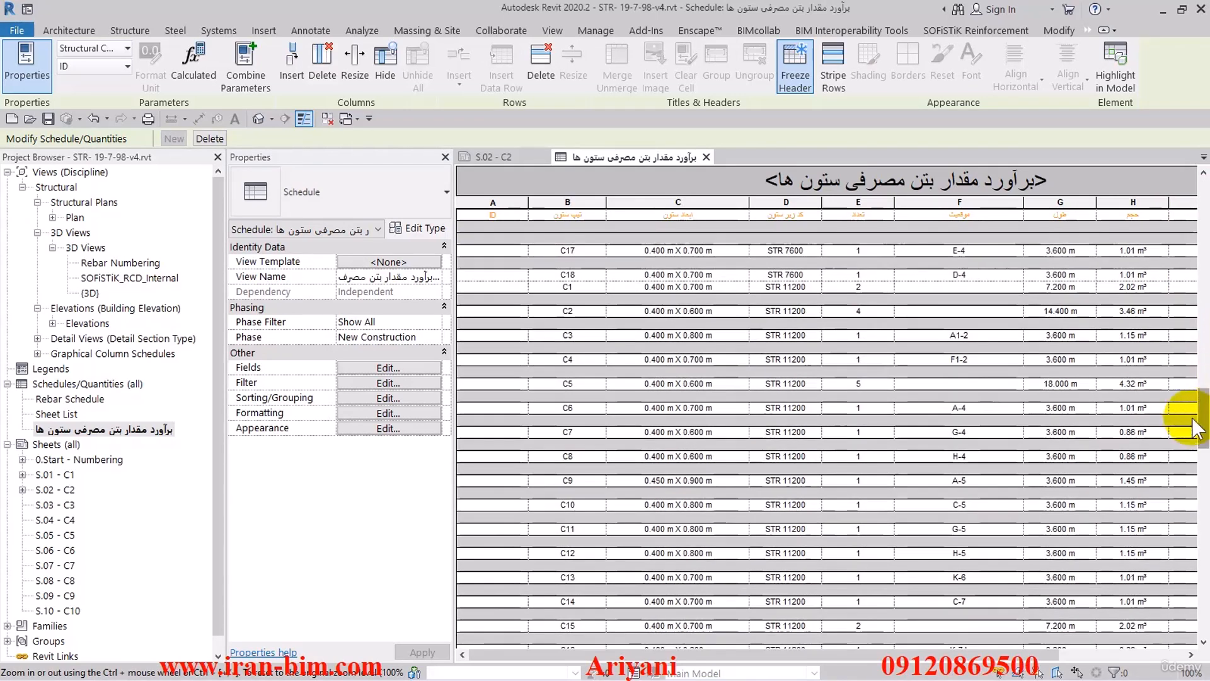
left_click(477, 481)
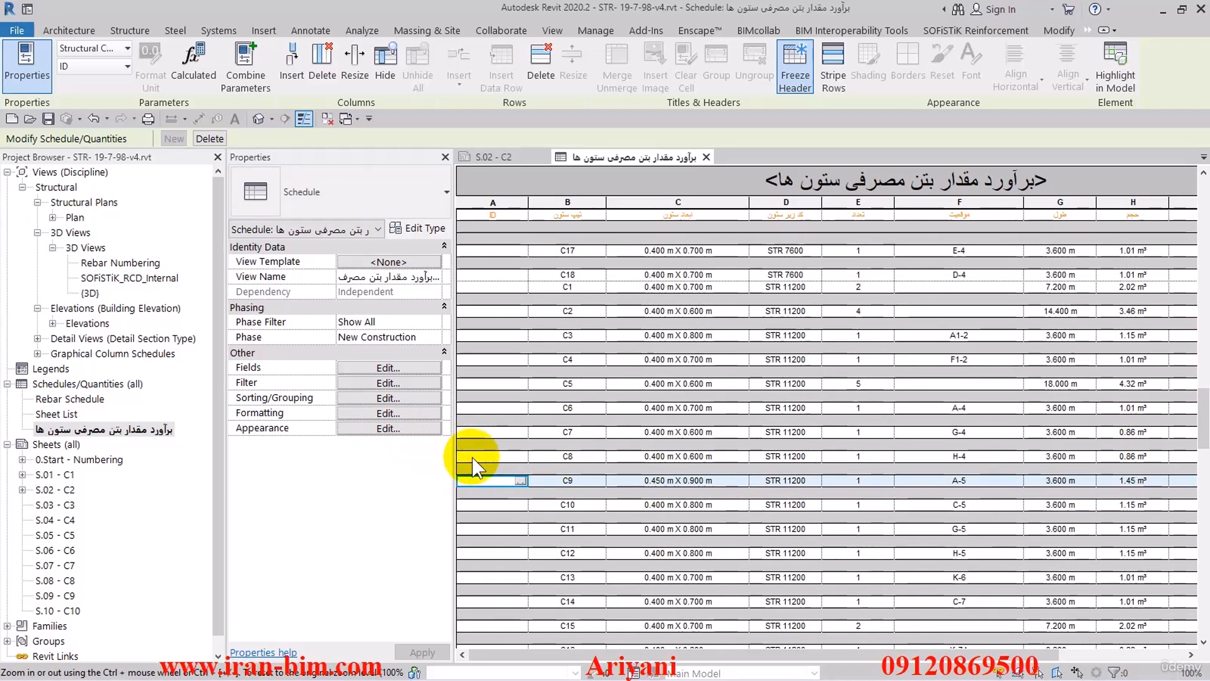
left_click(467, 458)
- Remove all sorting and grouping from the column schedule and turn on Itemize every instance
left_click(387, 399)
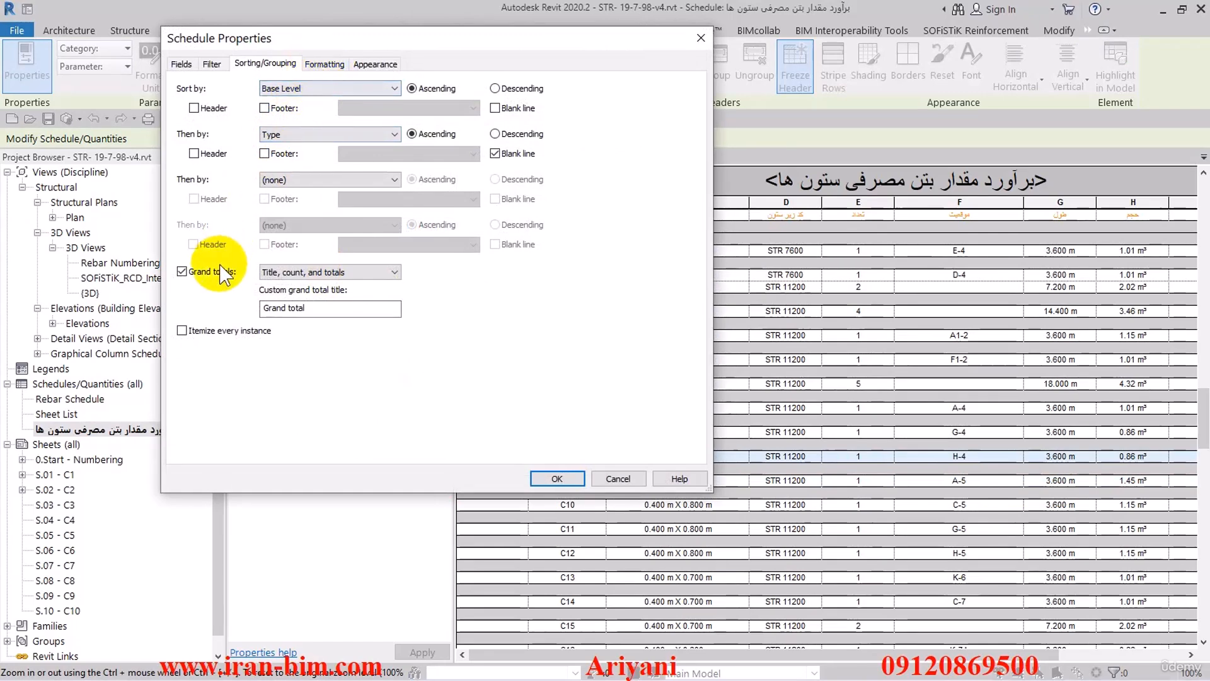
left_click(312, 93)
left_click(303, 100)
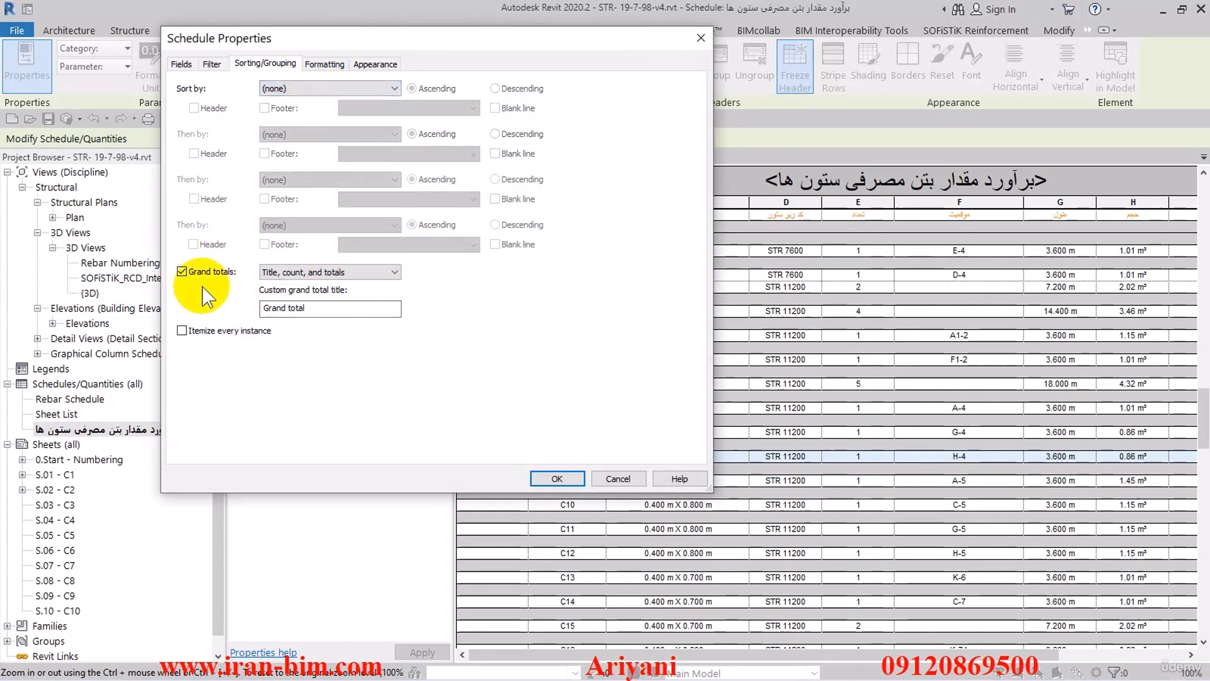
left_click(182, 330)
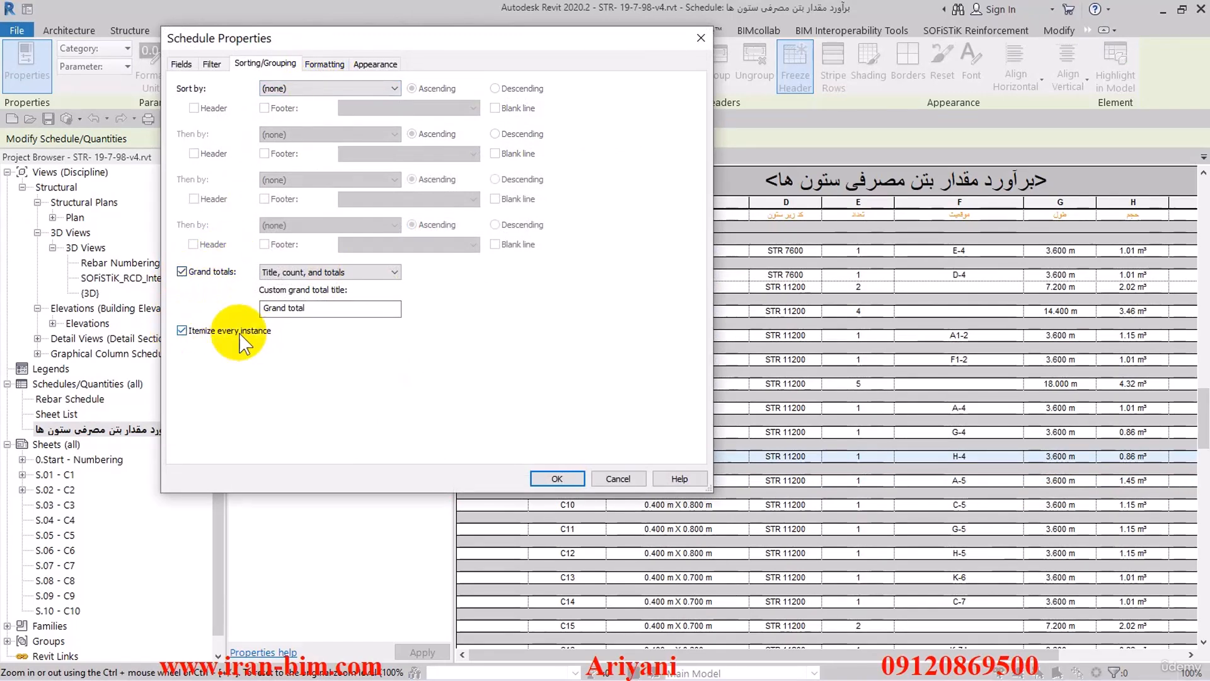
left_click(553, 479)
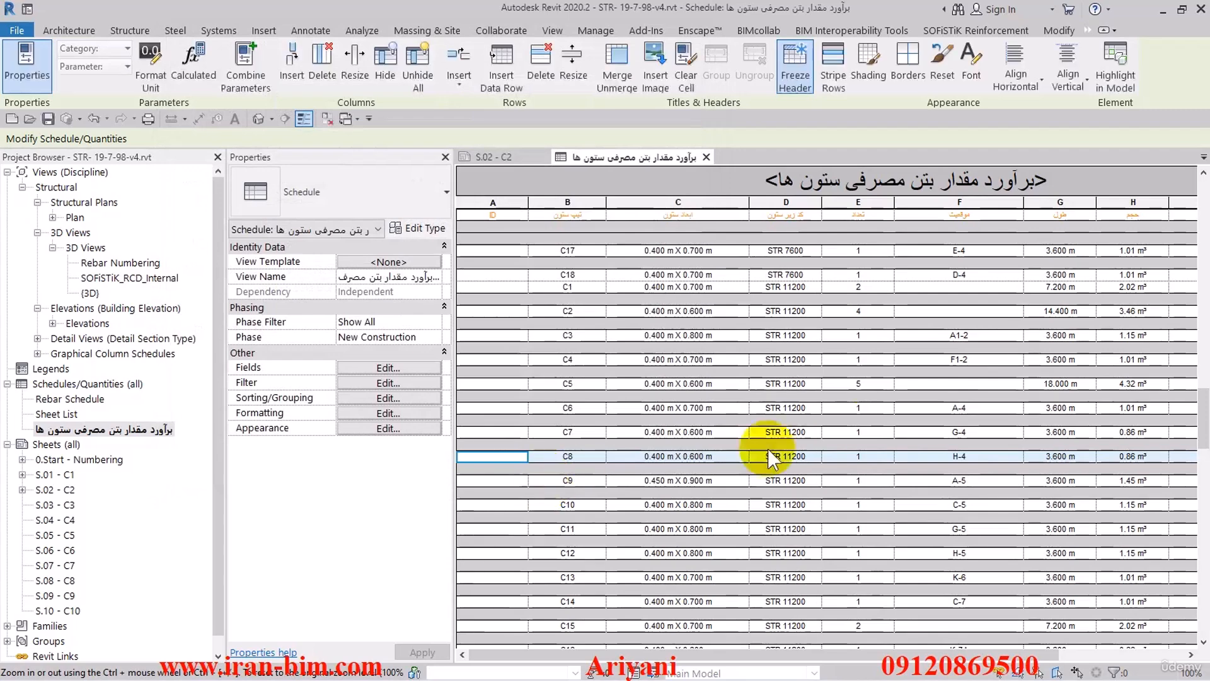
- Remove the Type filter from the column schedule by setting the first filter condition to (none)
left_click_drag(1202, 486, 1202, 174)
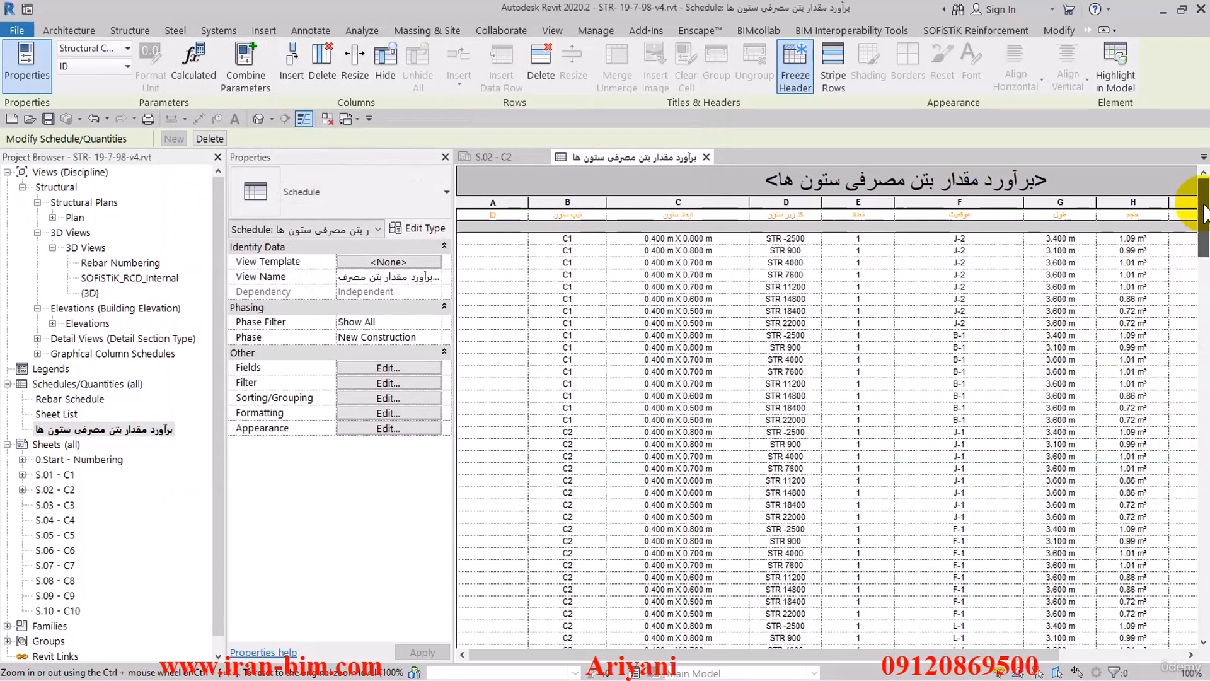
left_click(482, 239)
left_click_drag(1202, 232, 1200, 189)
left_click(388, 398)
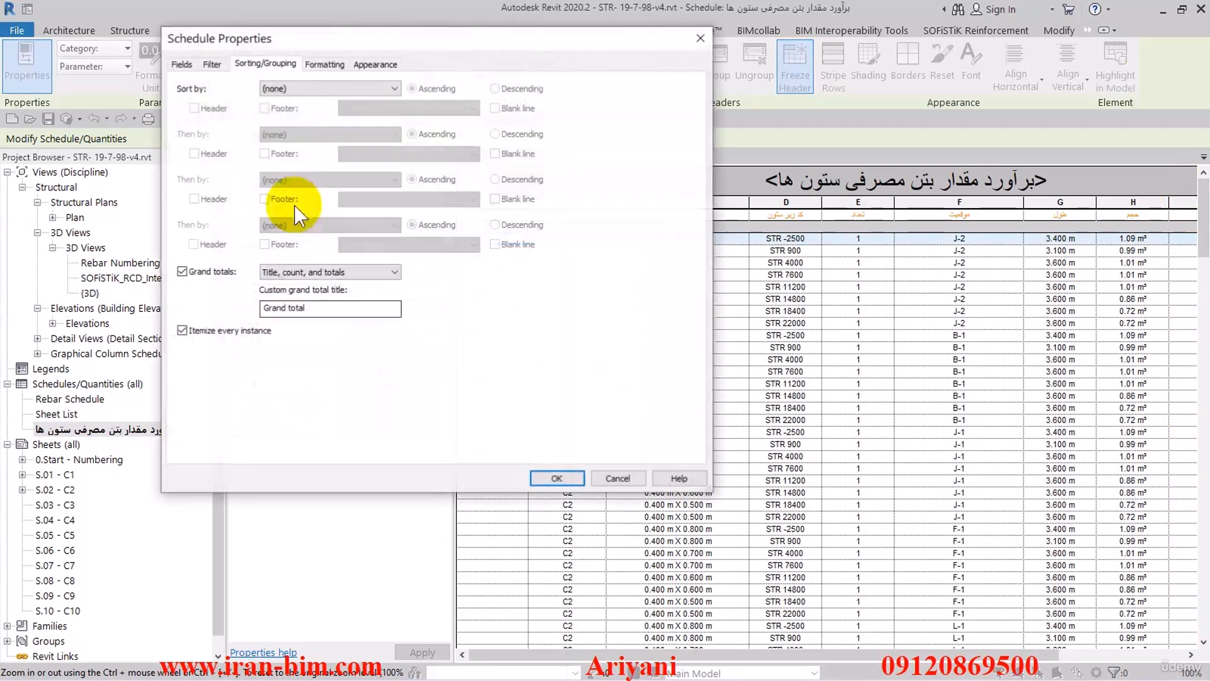
left_click(212, 64)
left_click(303, 88)
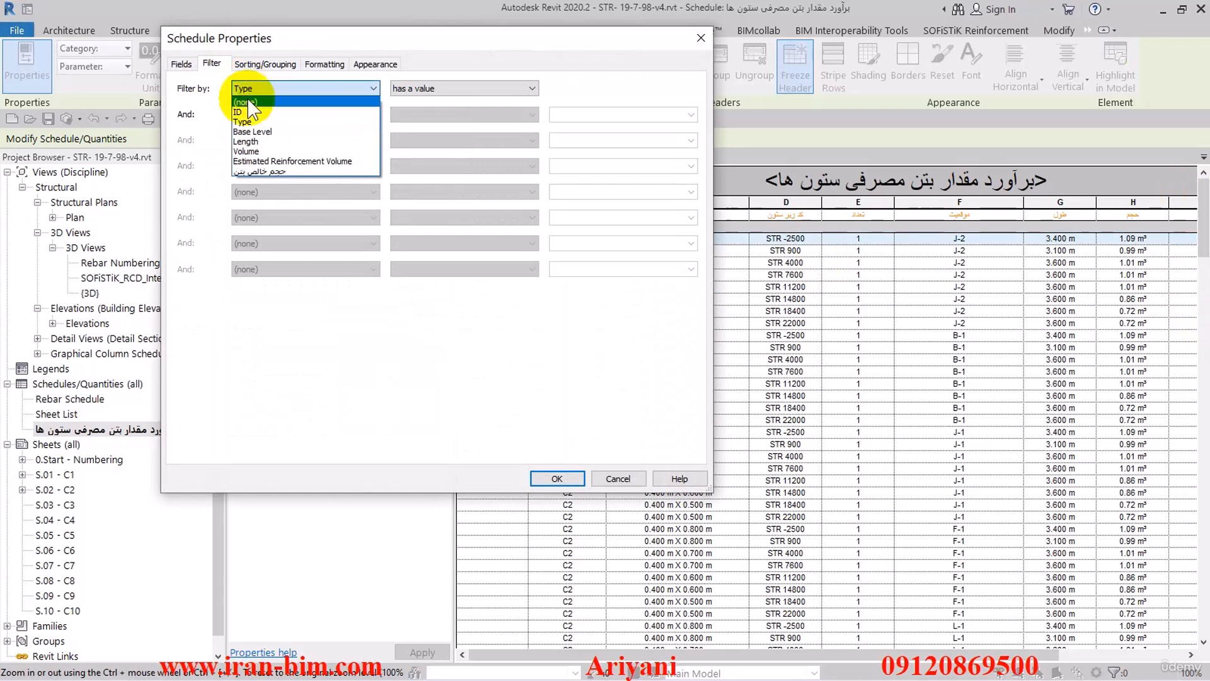
left_click(247, 98)
left_click(555, 479)
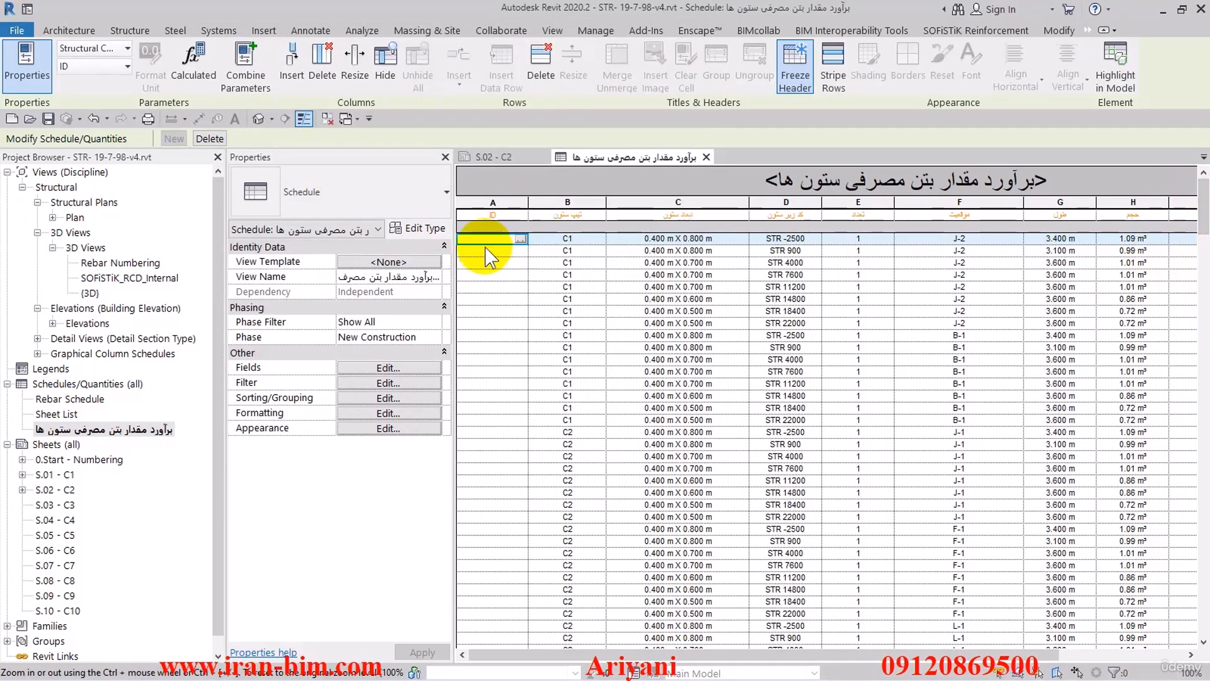
- Select the schedule rows from the first C1 row through the C16 row at STR 11200, highlight them in 3D and set their ID to A
left_click_drag(1203, 215, 1204, 455)
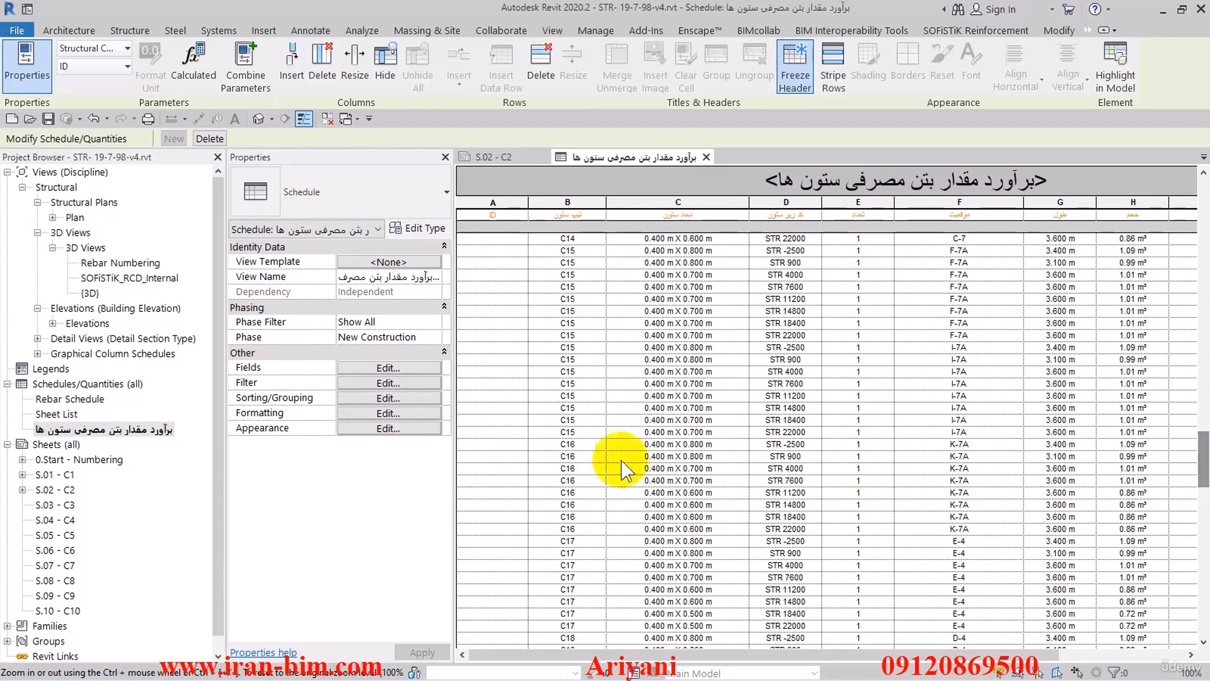
left_click(471, 492, "shift")
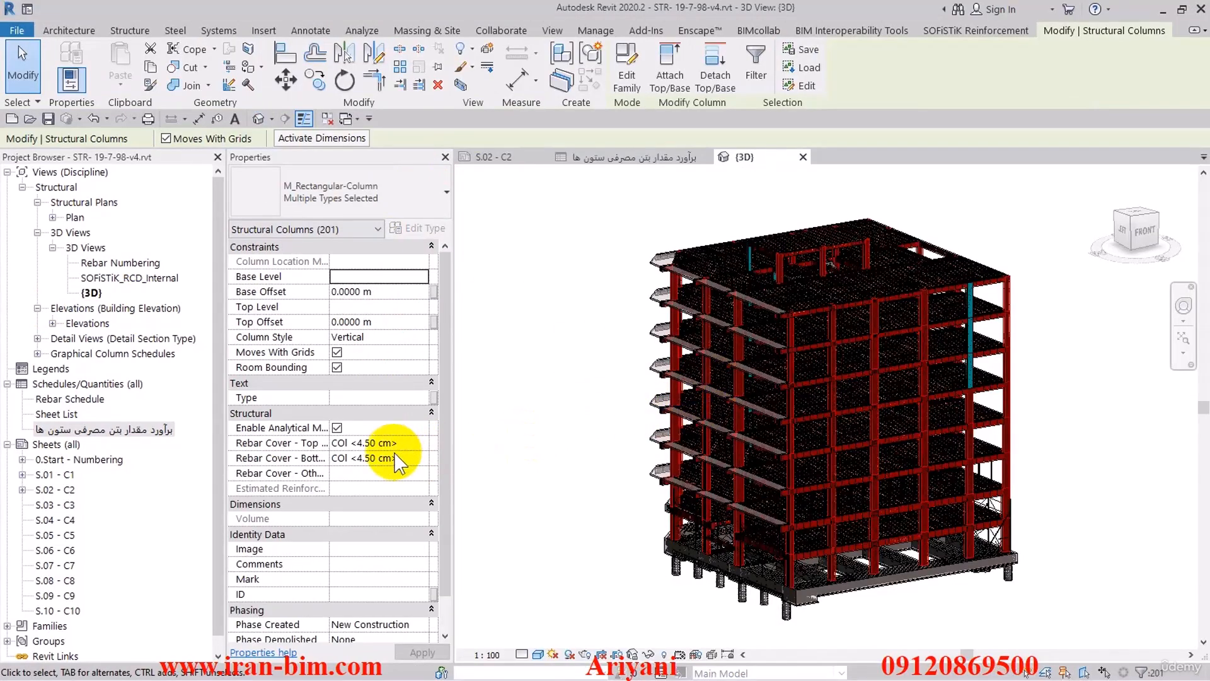
left_click(359, 592)
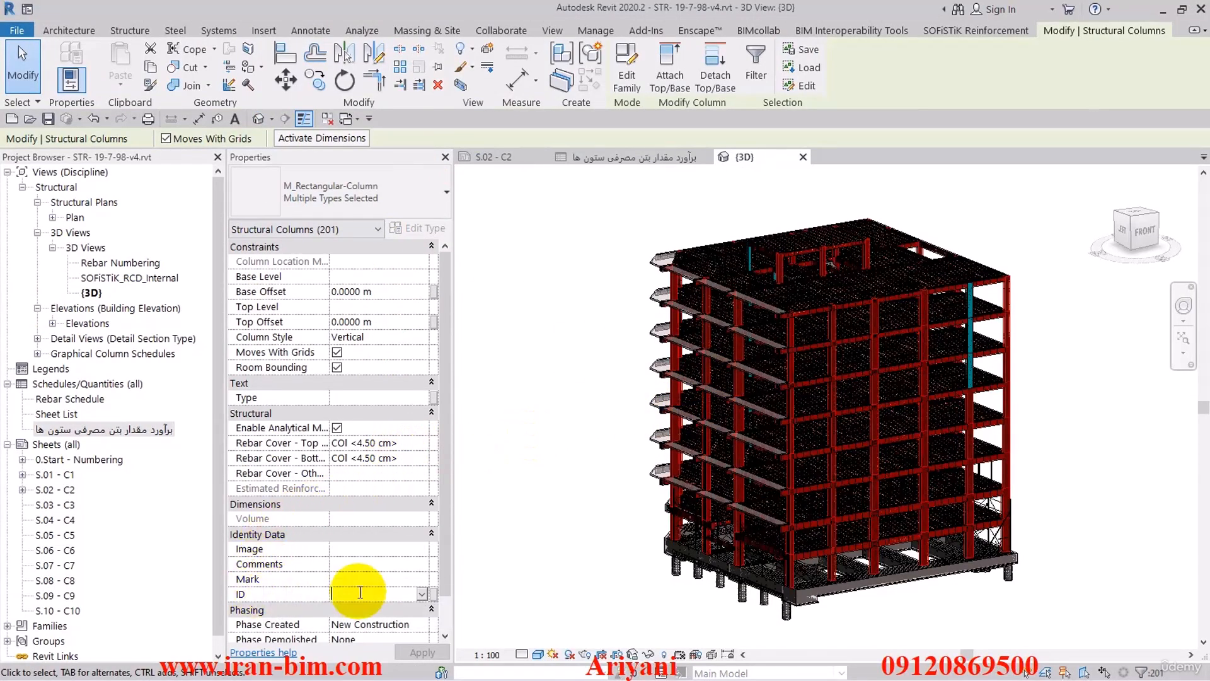
type("A")
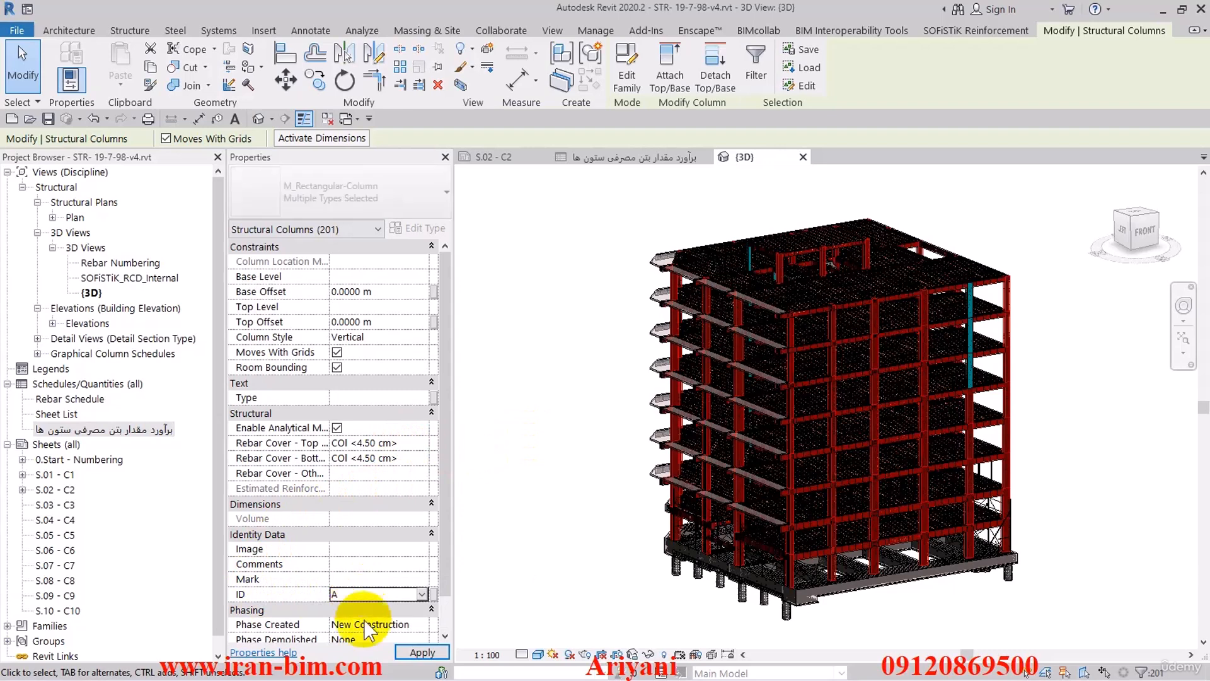
left_click(422, 651)
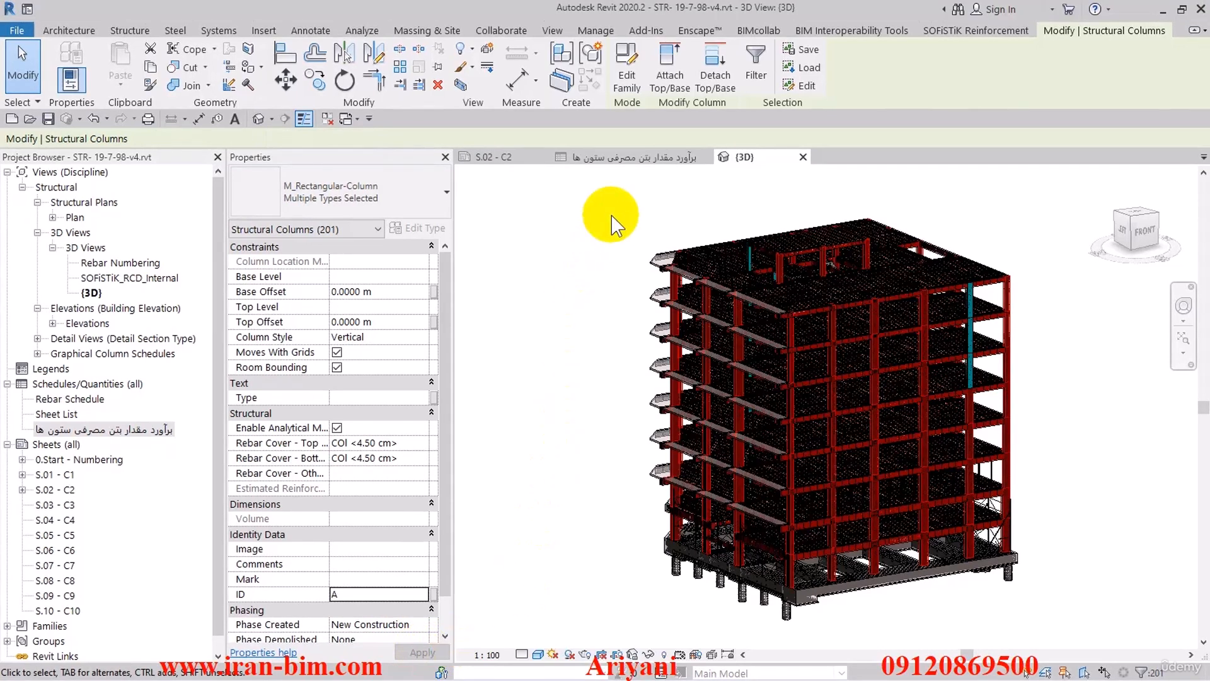
- Select the schedule rows from C16 at STR 14800 to the last row, highlight them in 3D and set their ID to B
left_click(595, 158)
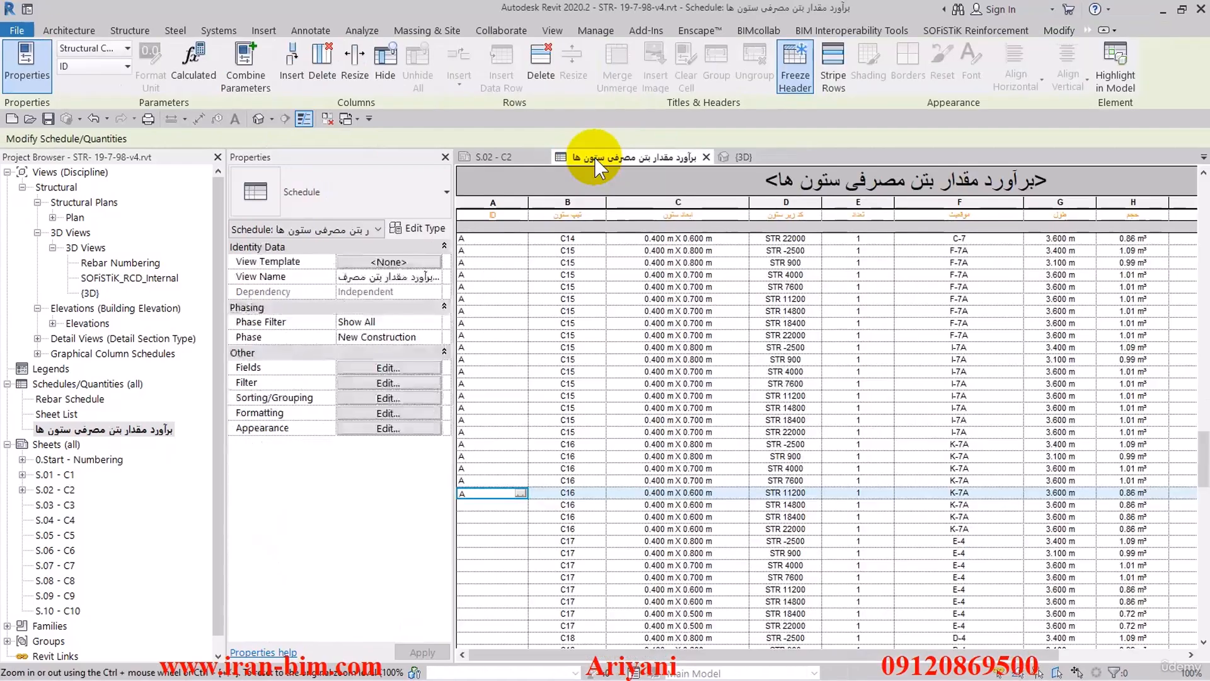
left_click(482, 504)
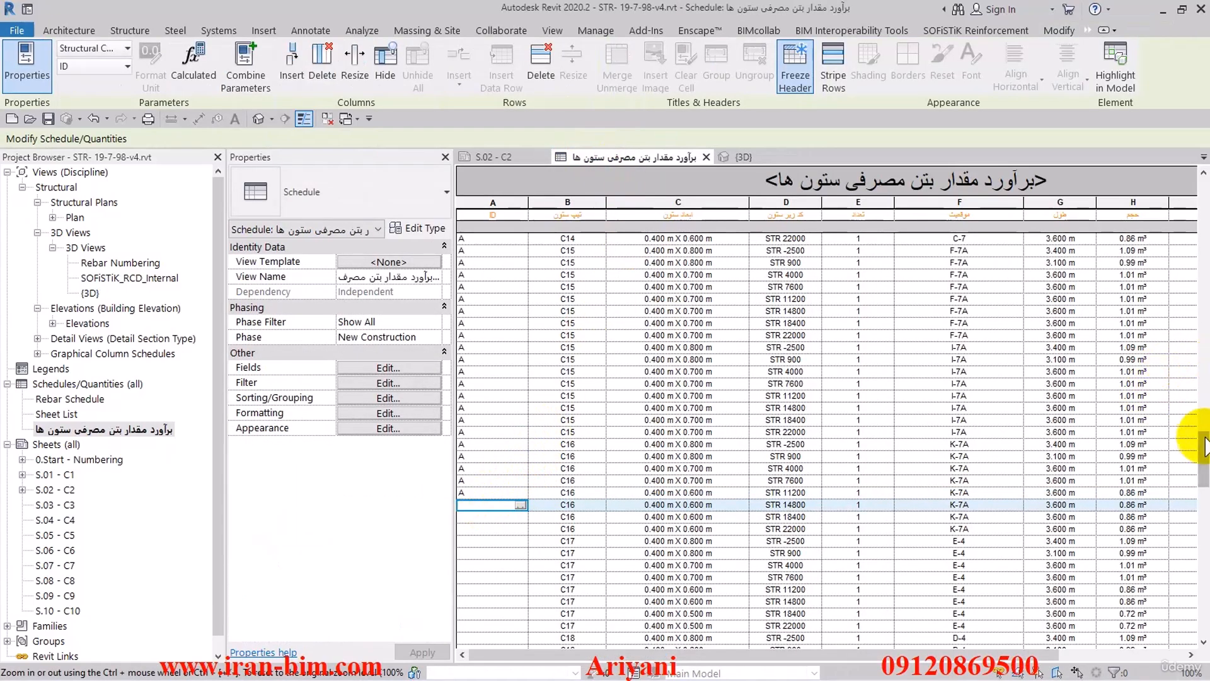
left_click_drag(1204, 451, 1202, 623)
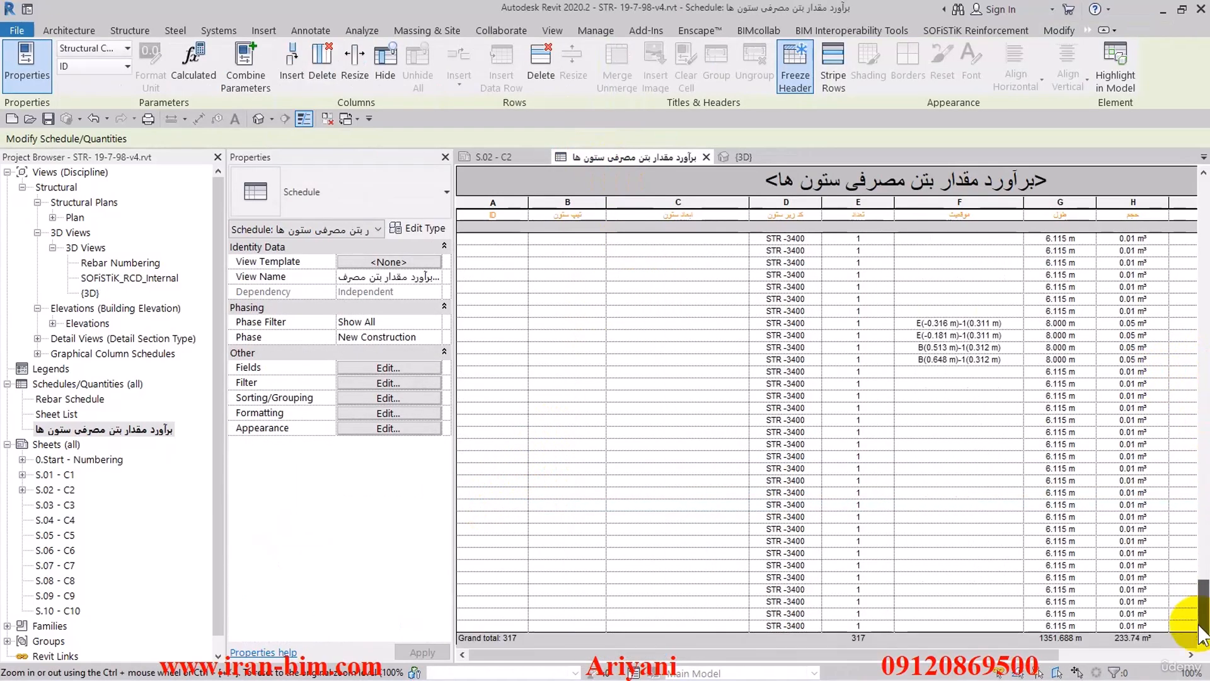
left_click(492, 625, "shift")
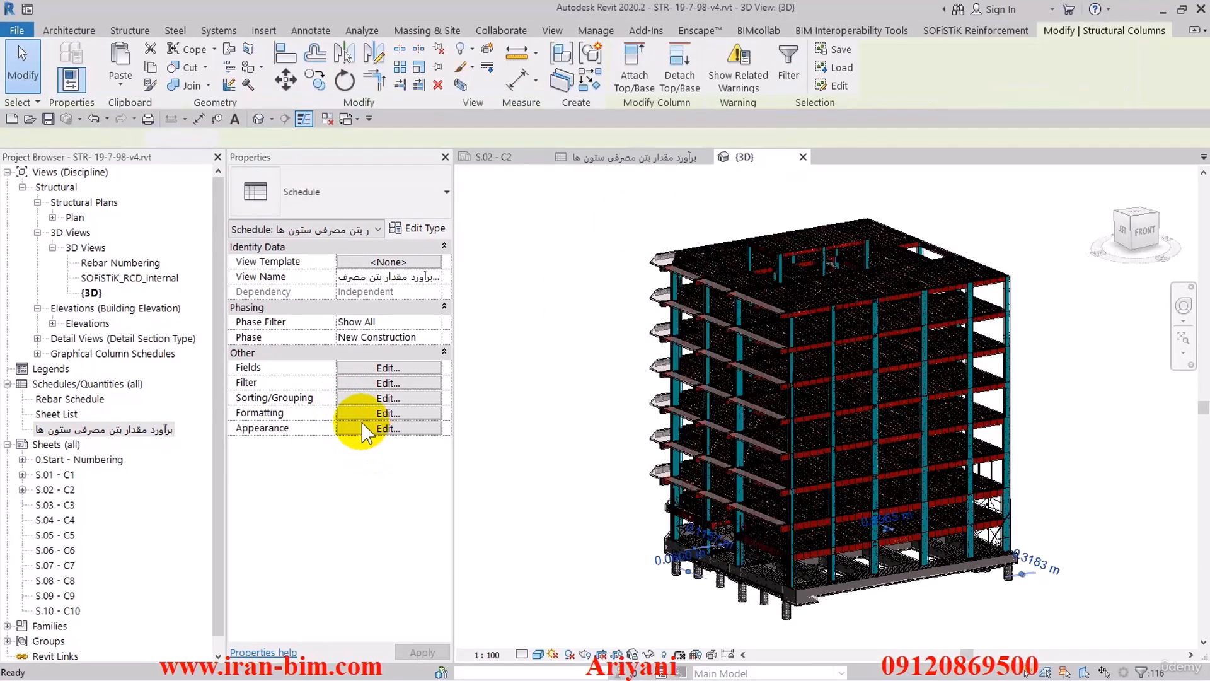
left_click(356, 503)
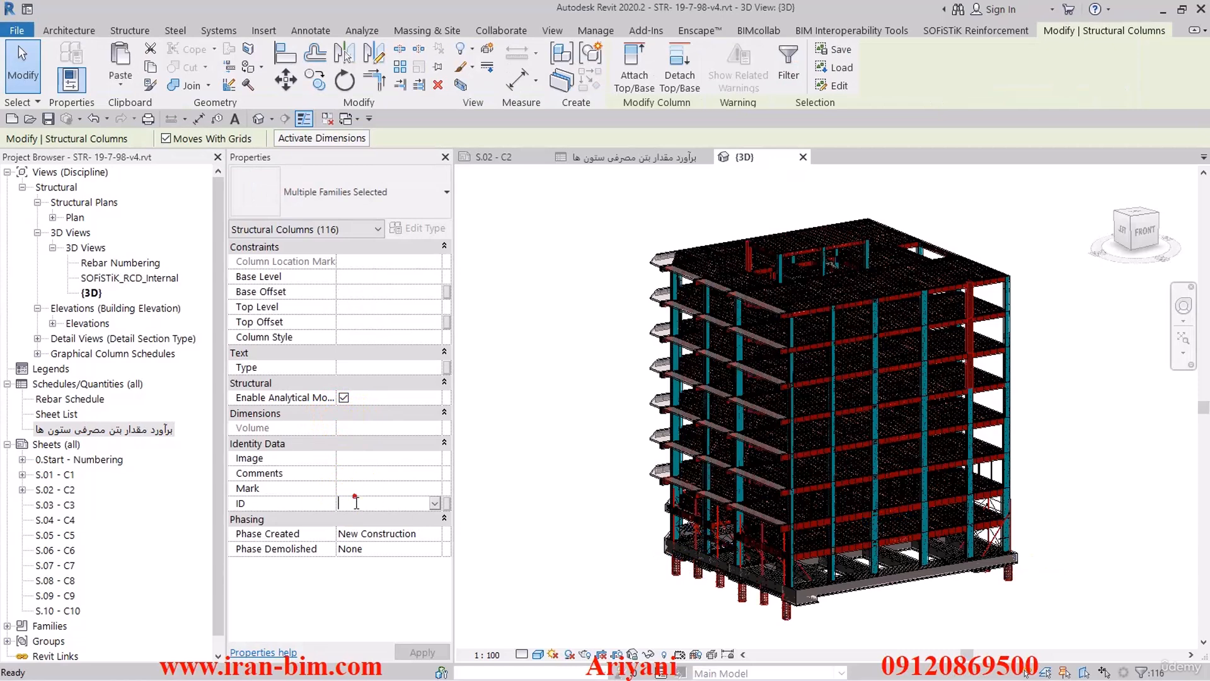
type("B")
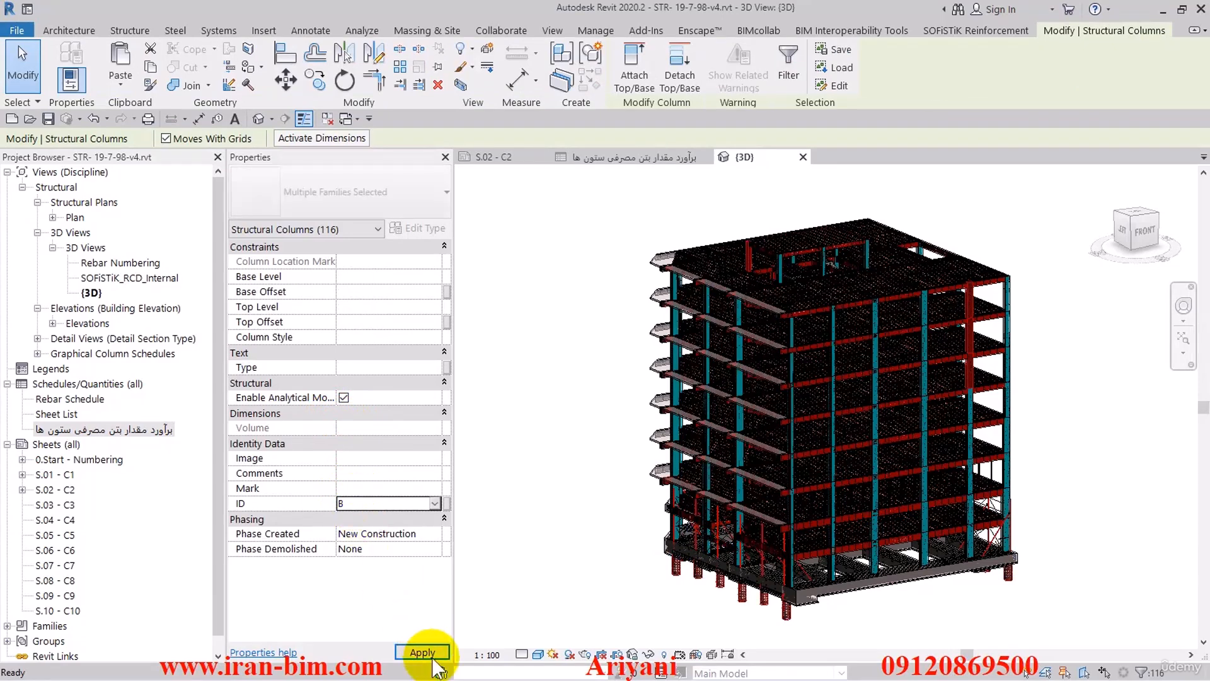
left_click(422, 652)
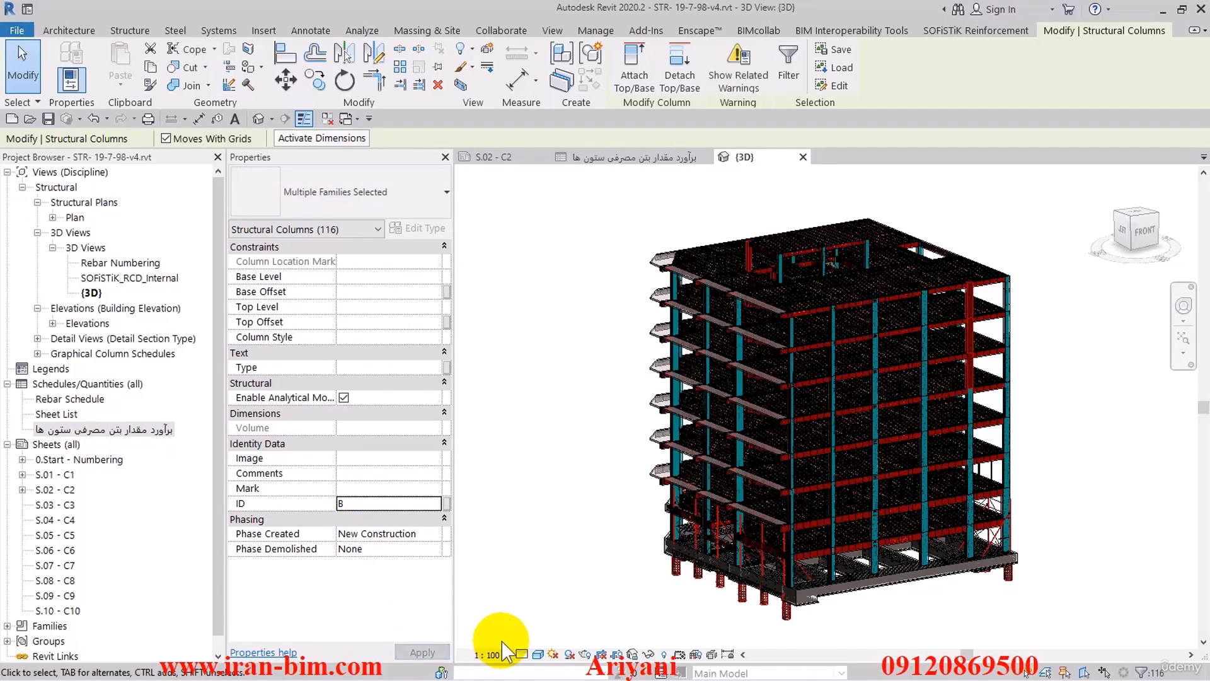
left_click(535, 570)
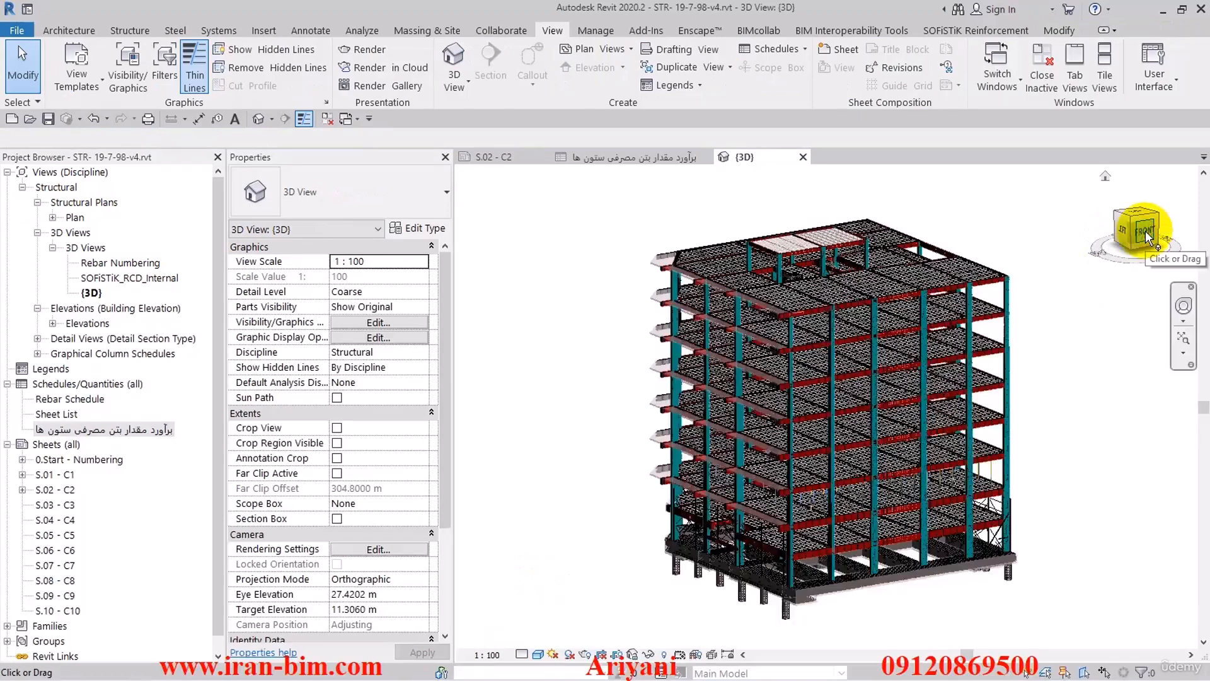
- Orient the 3D view to the front, window-select the building's lower storeys and set the ID of the selected structural columns to A
left_click(1144, 232)
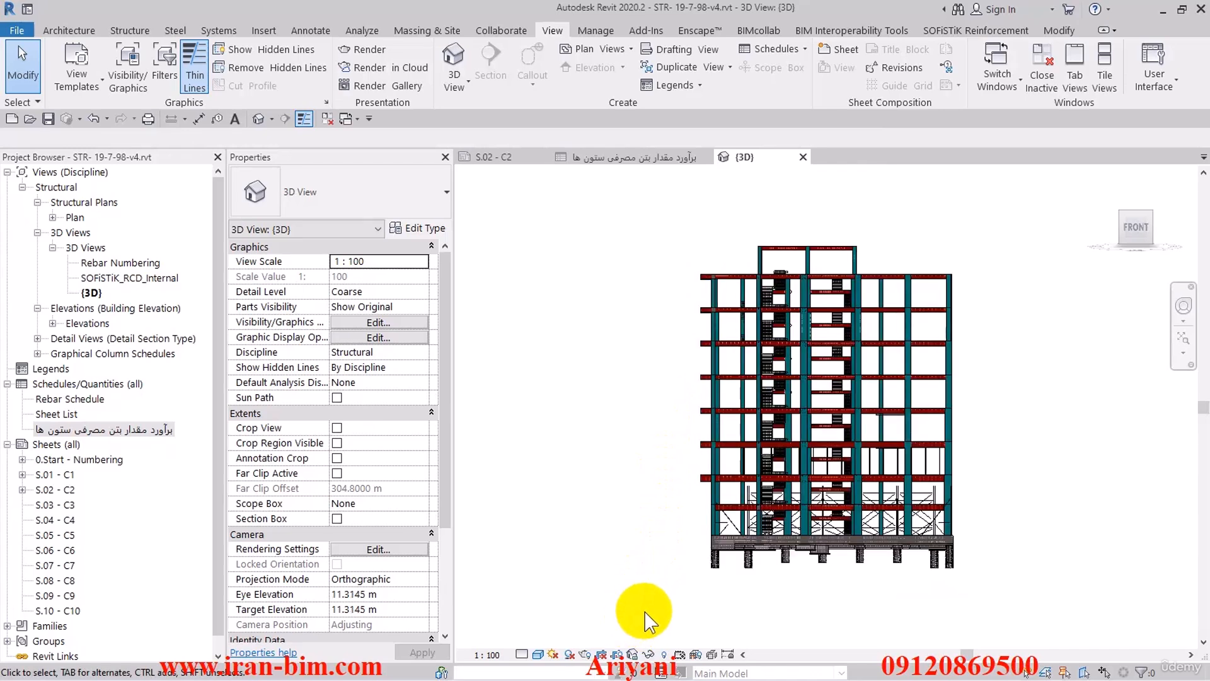
left_click_drag(892, 605, 974, 405)
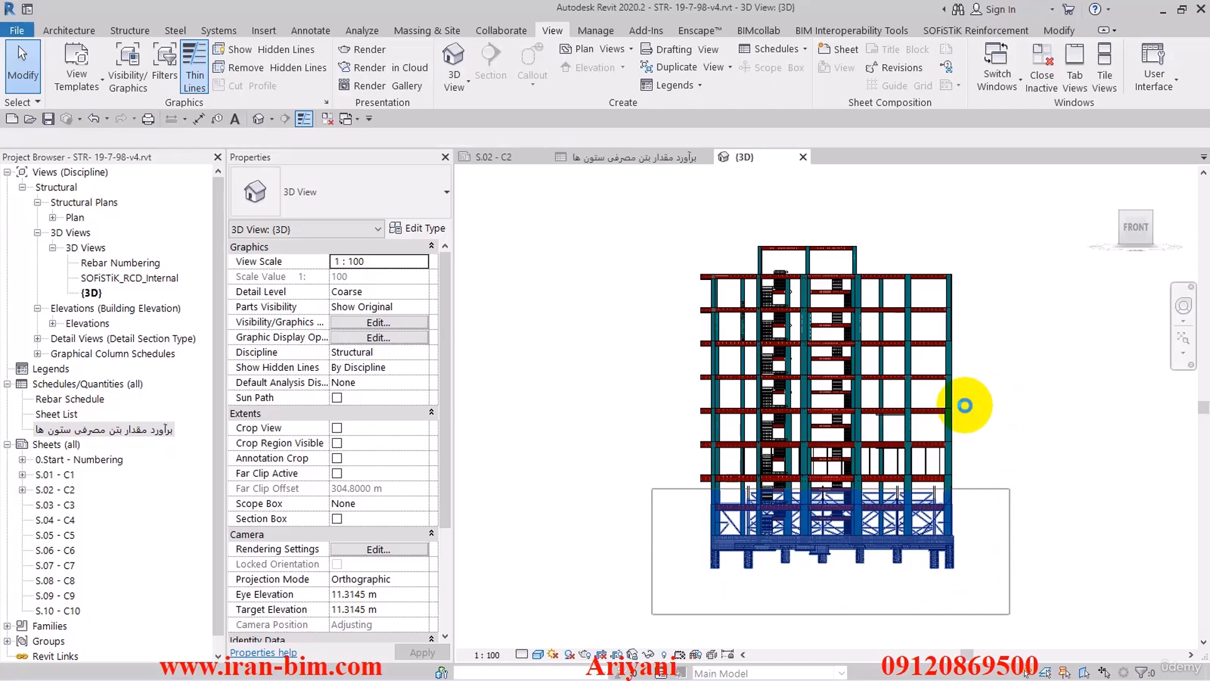
left_click_drag(965, 406, 760, 442)
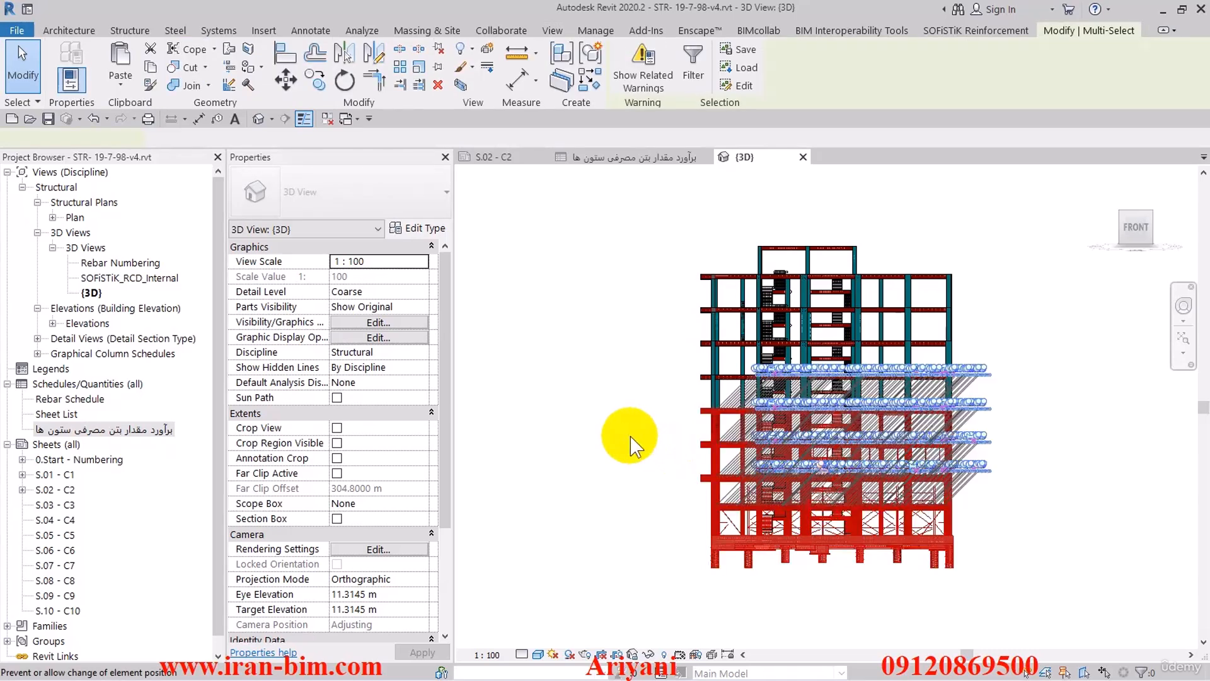
left_click(340, 229)
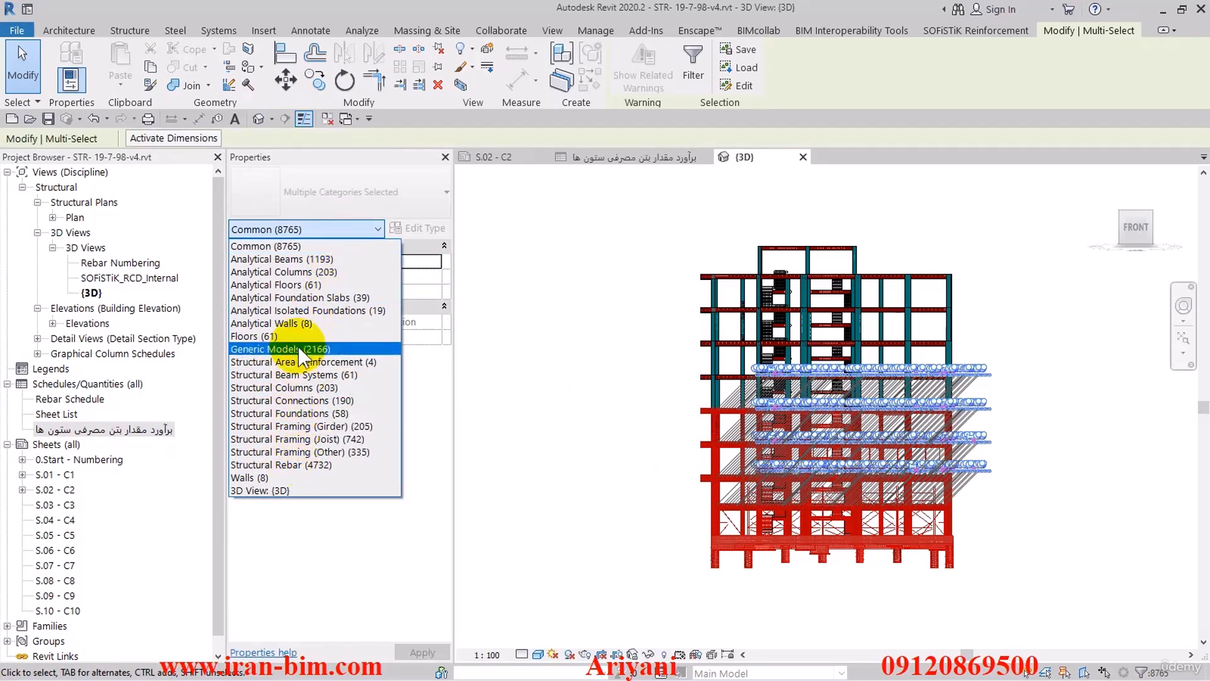
left_click(312, 272)
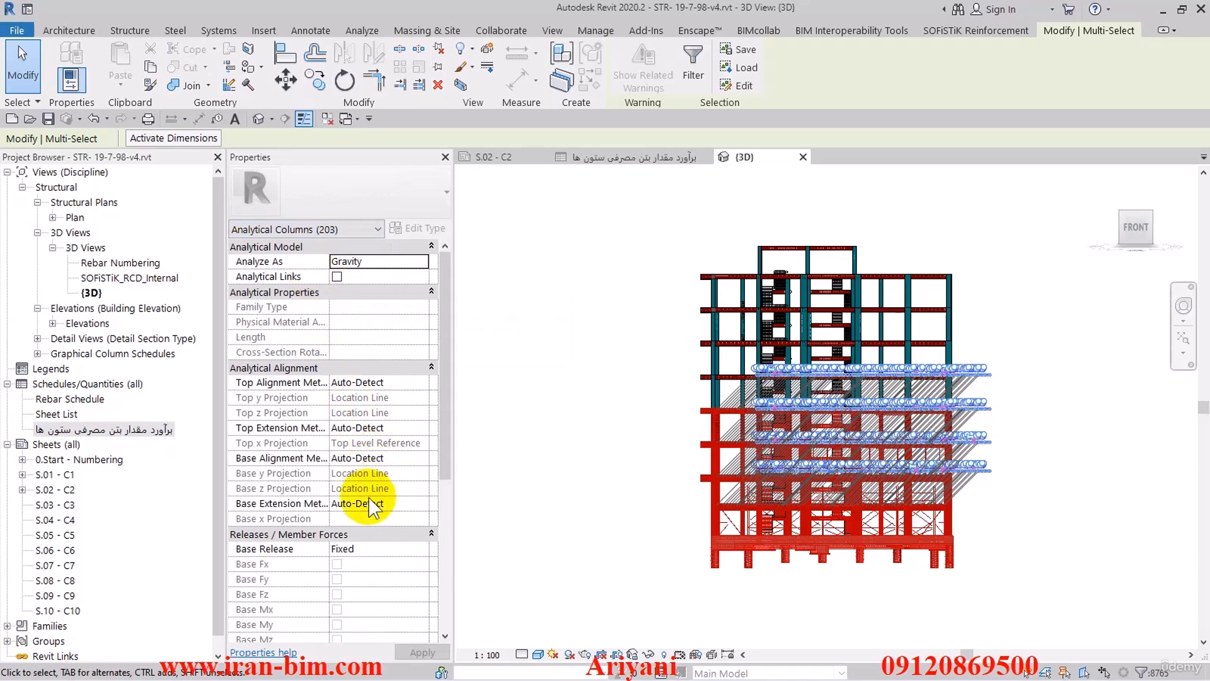
left_click(314, 229)
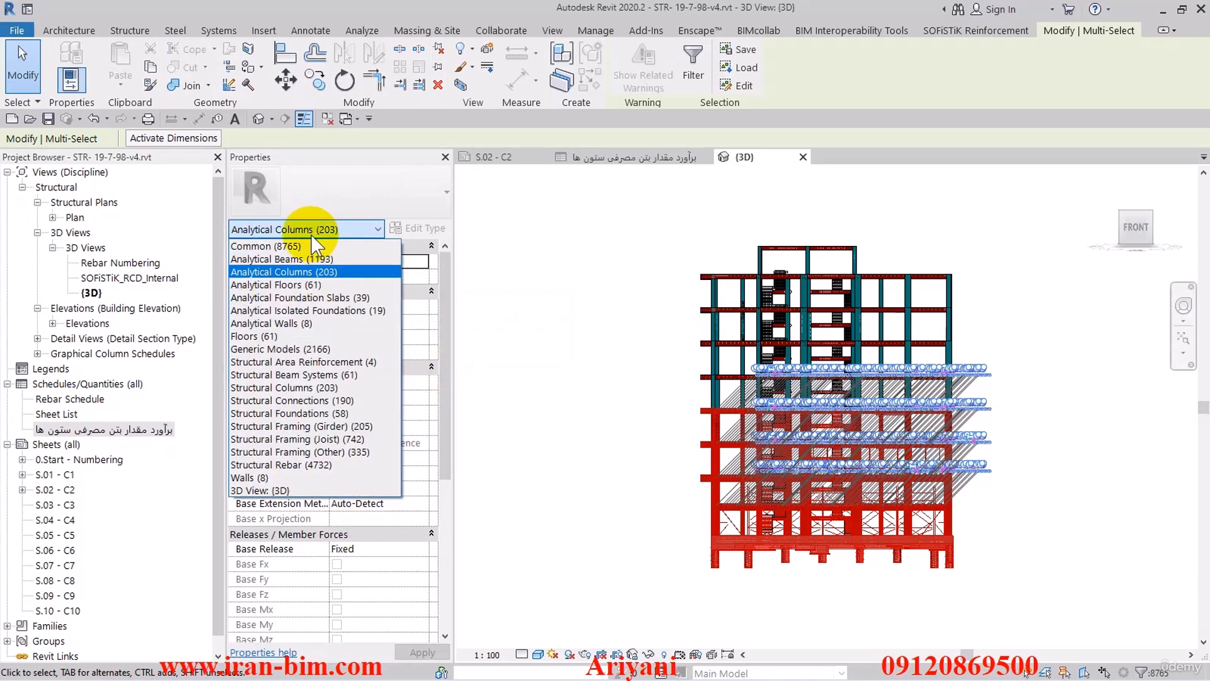
left_click(350, 387)
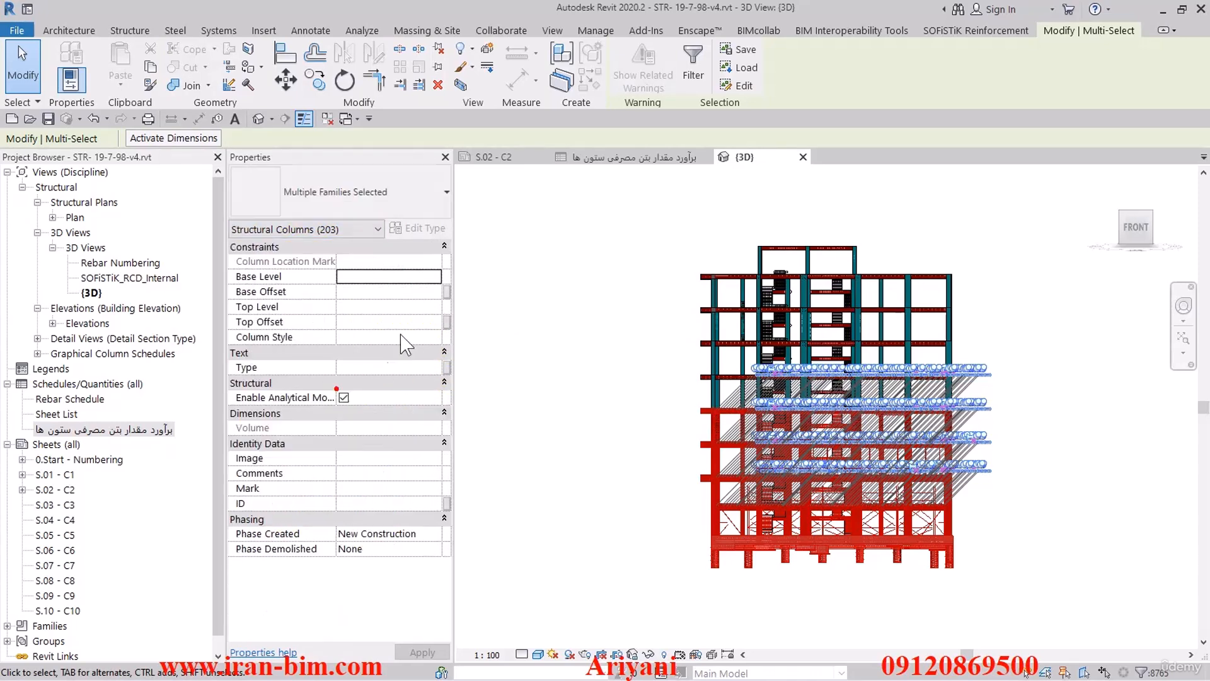
left_click(368, 508)
type("A")
key("Return")
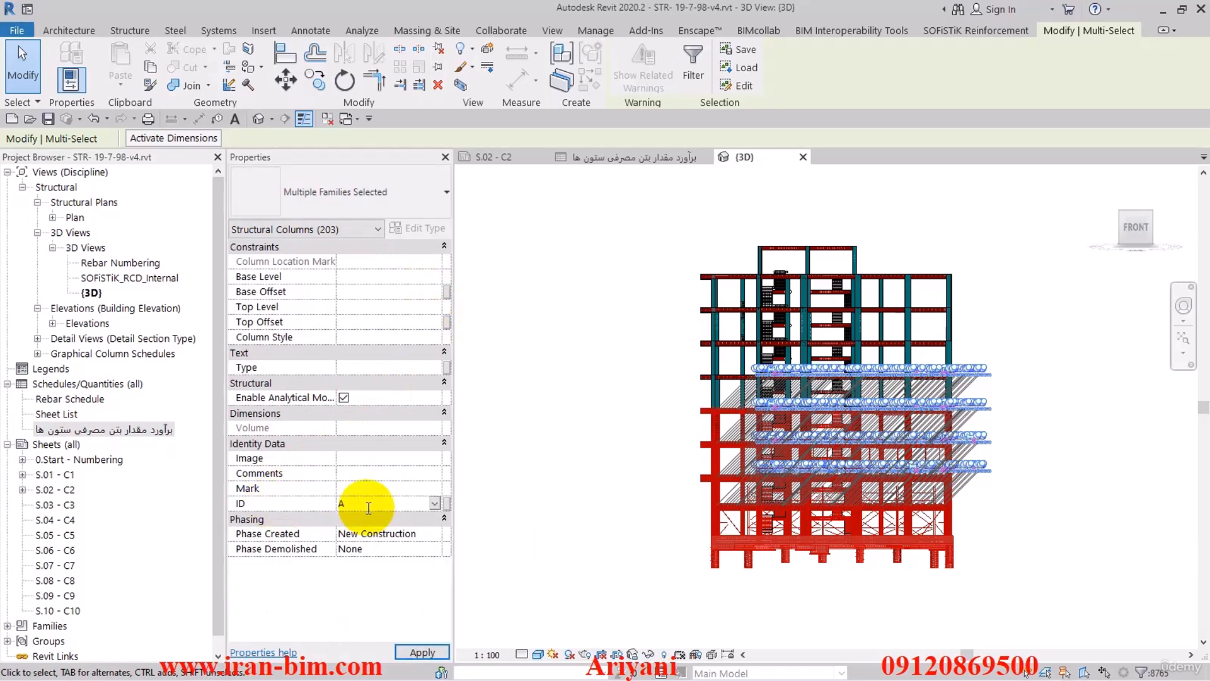
left_click(413, 652)
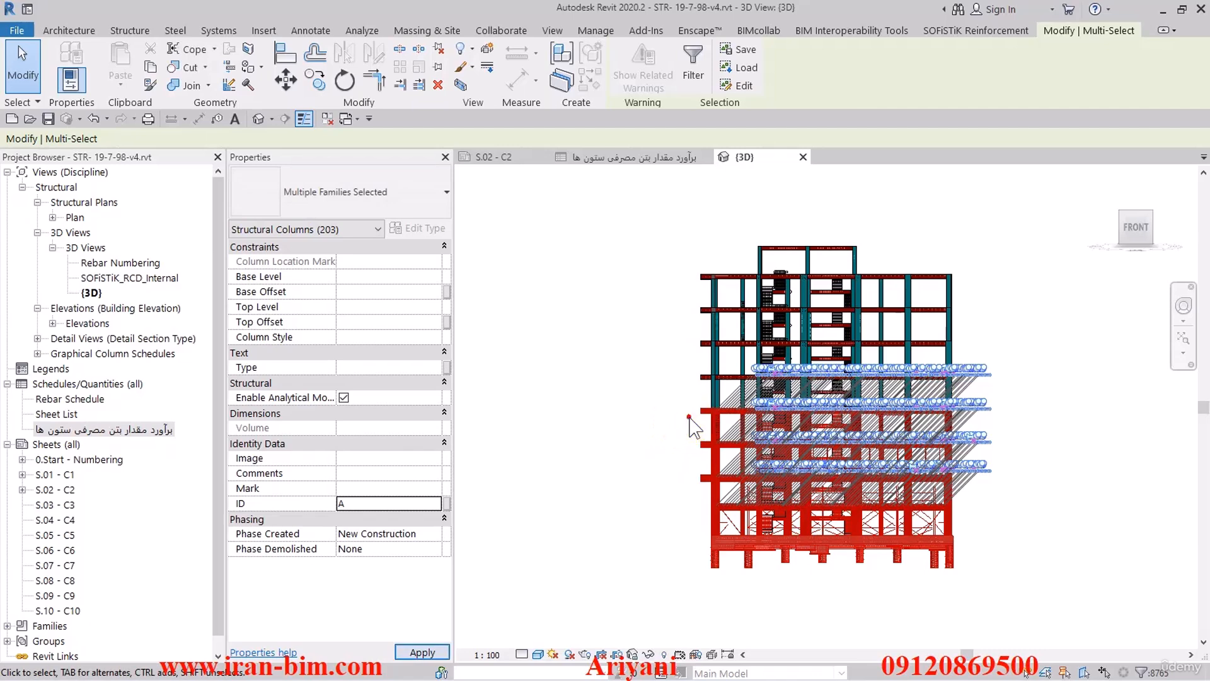
left_click(692, 429)
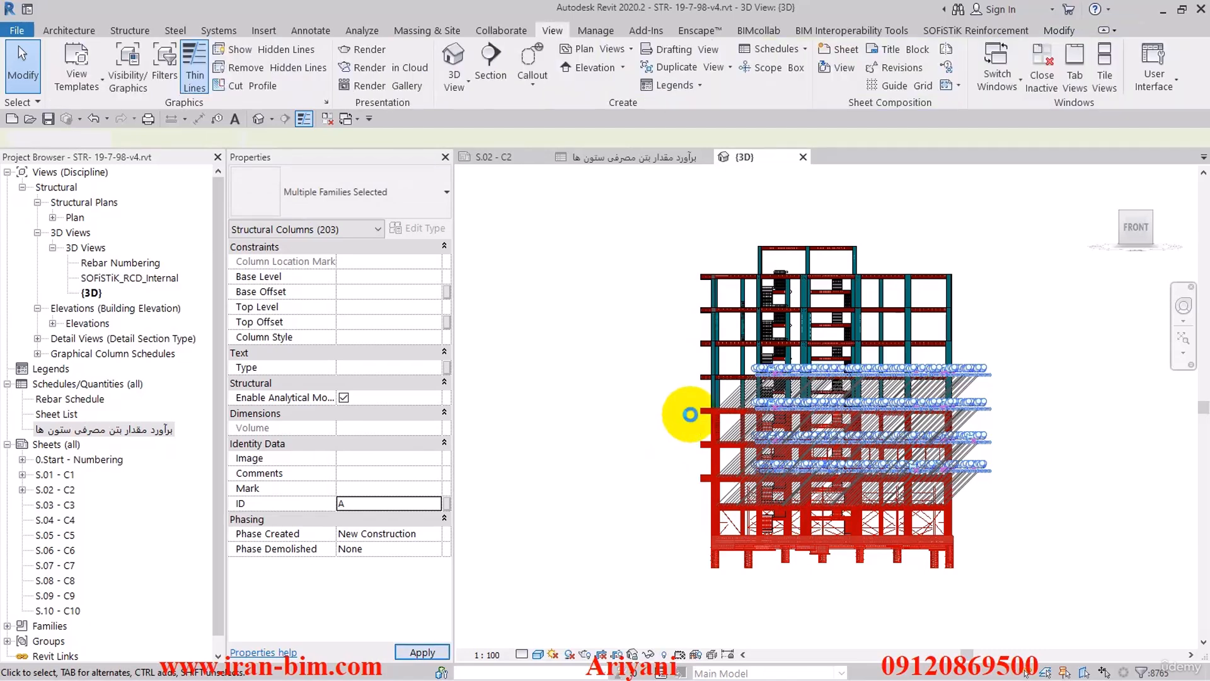
- Window-select the building's upper storeys in the front 3D view and set the ID of the selected structural columns to B
left_click(690, 414)
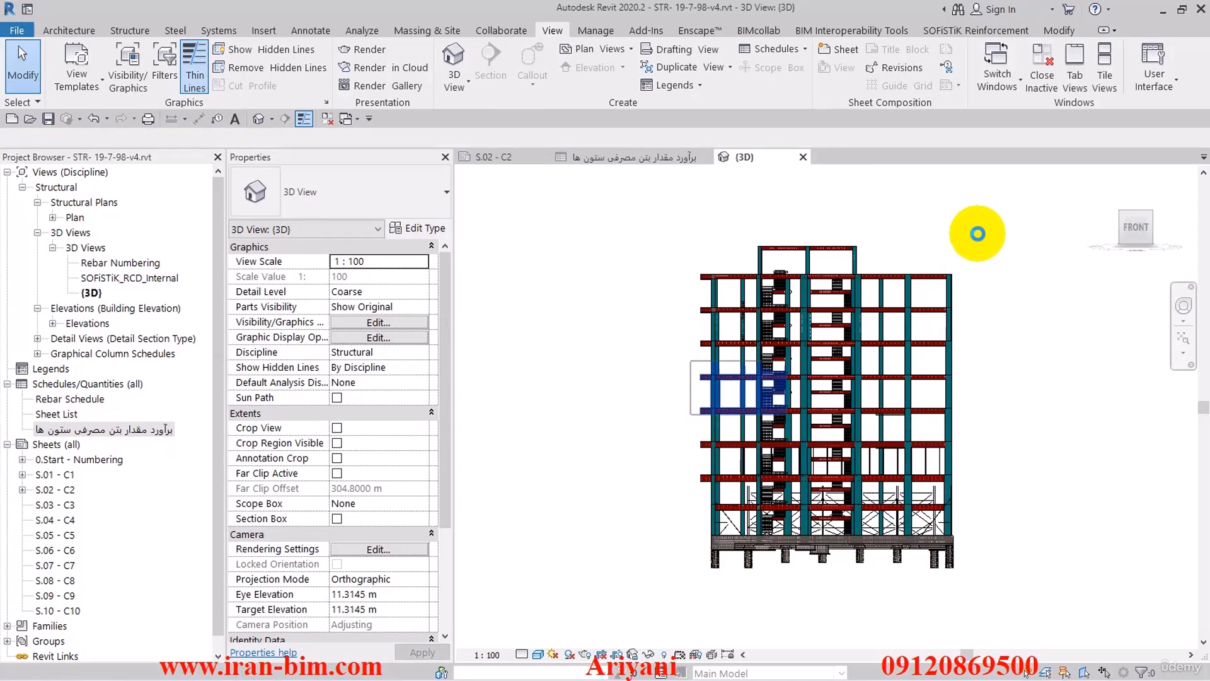
left_click_drag(977, 234, 979, 235)
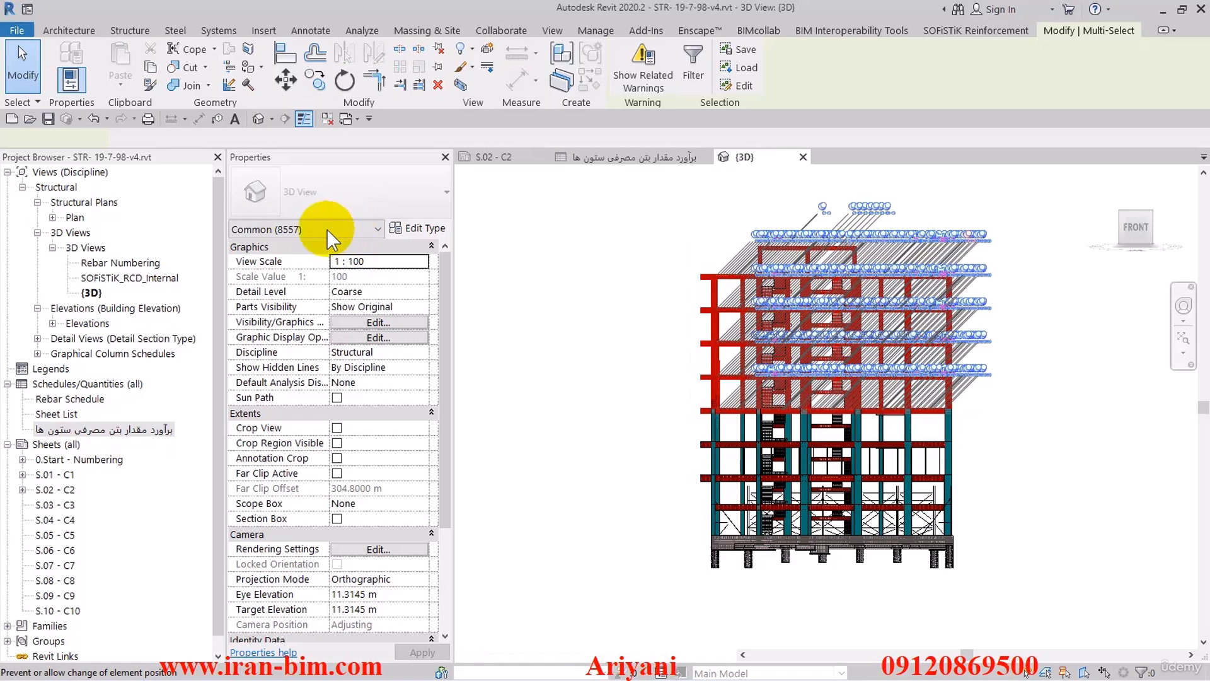
left_click(327, 229)
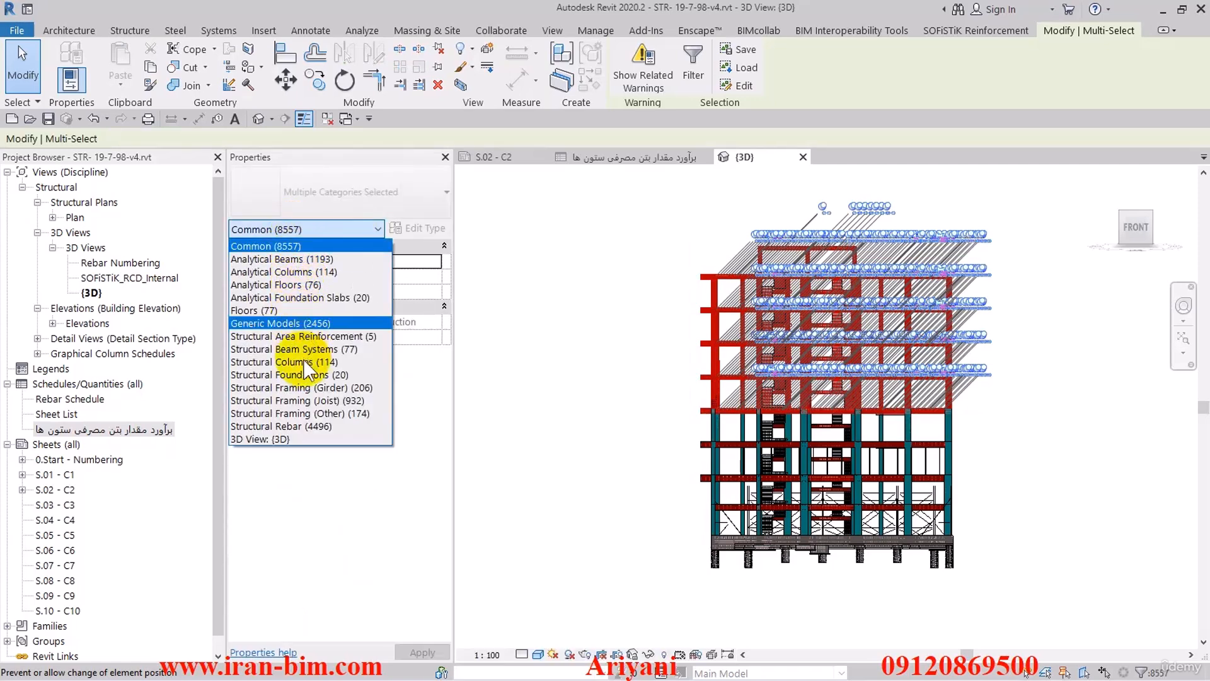
left_click(299, 363)
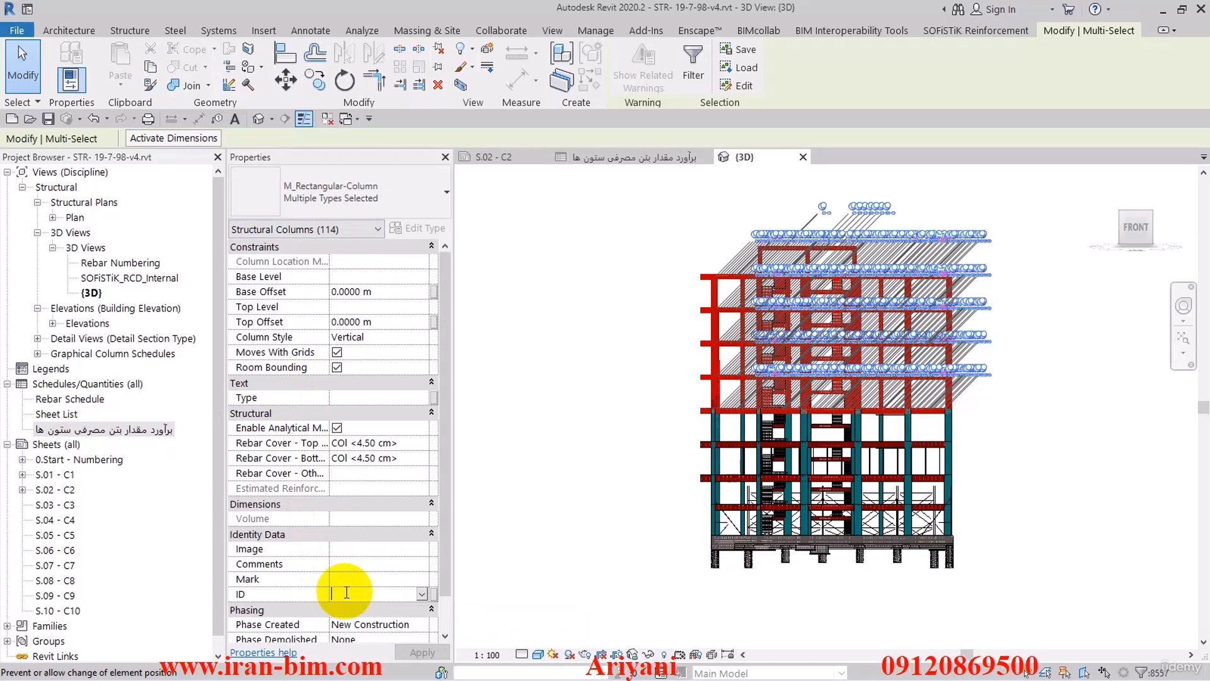
left_click(346, 592)
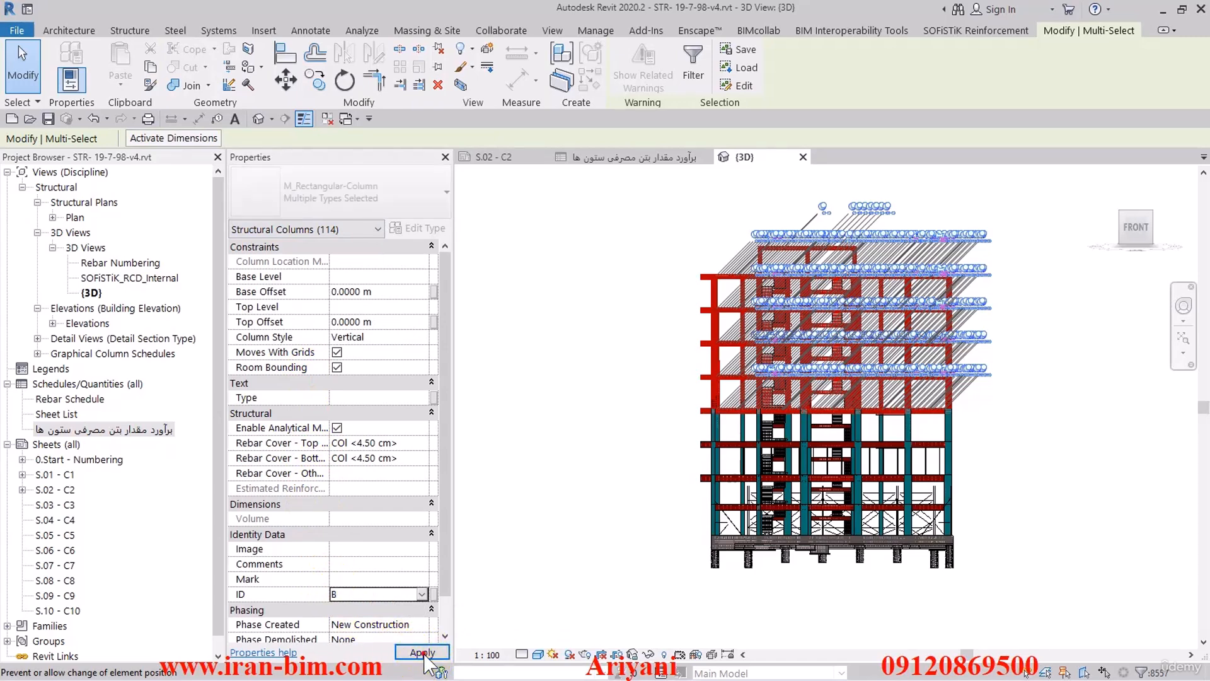
left_click(421, 652)
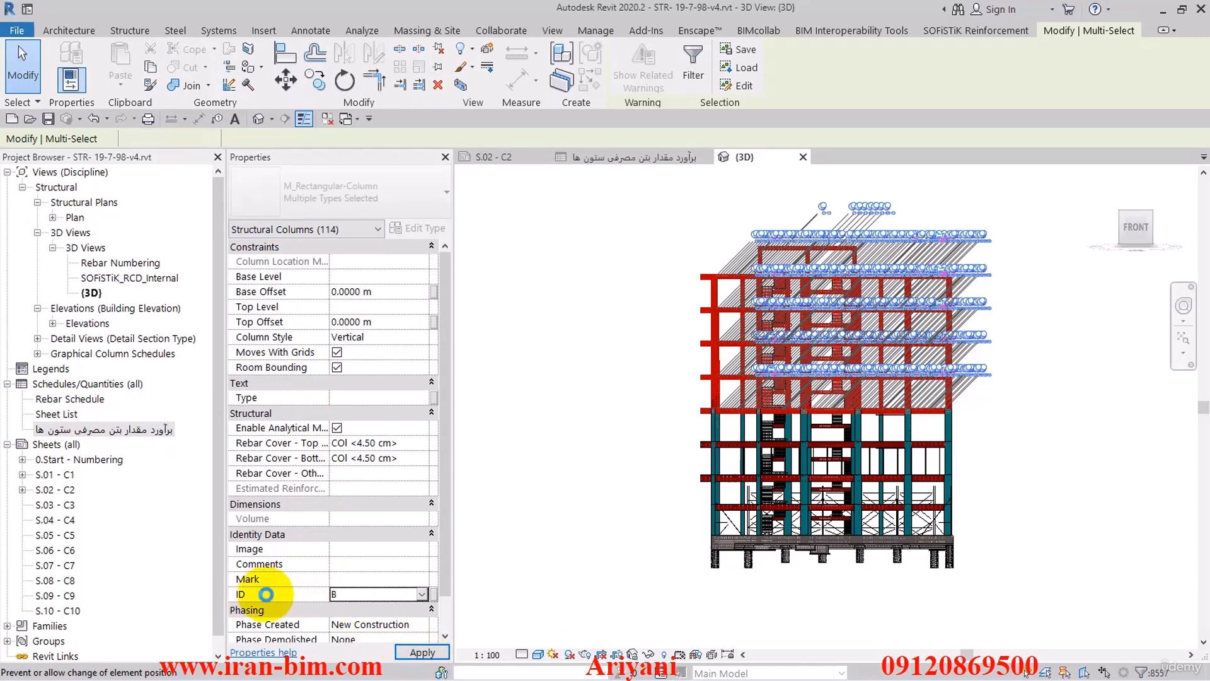
left_click(266, 594)
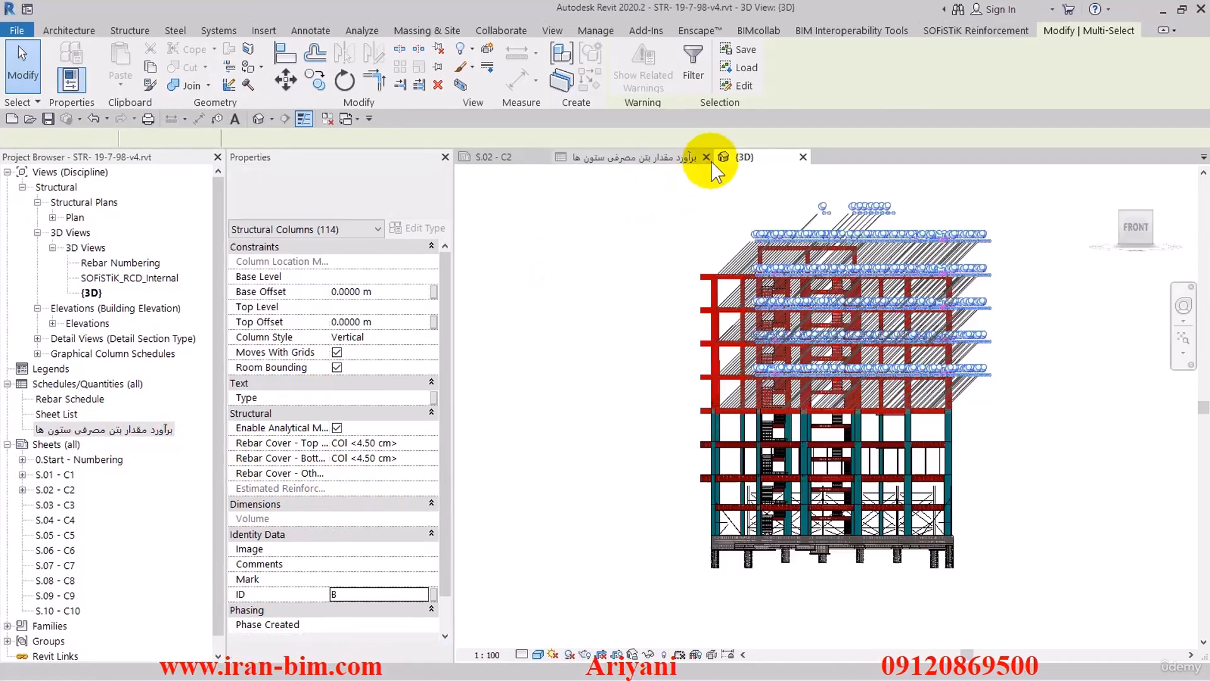
- Filter the column concrete schedule so that Type has a value
left_click(605, 158)
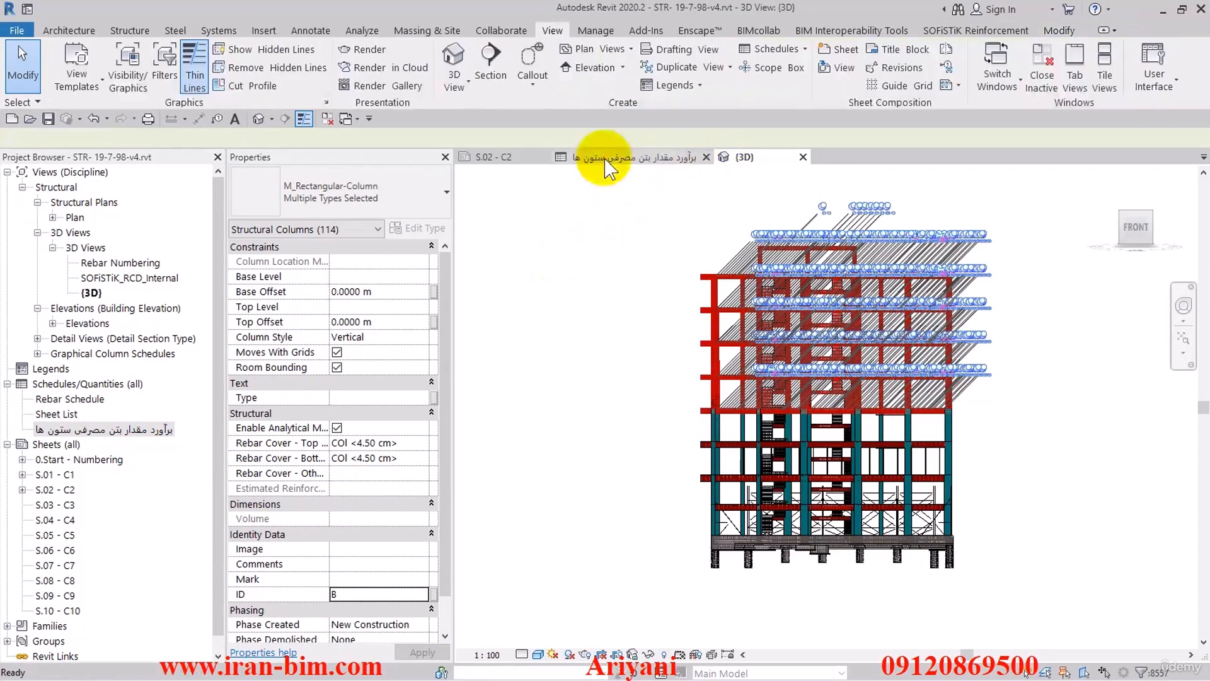
left_click(434, 383)
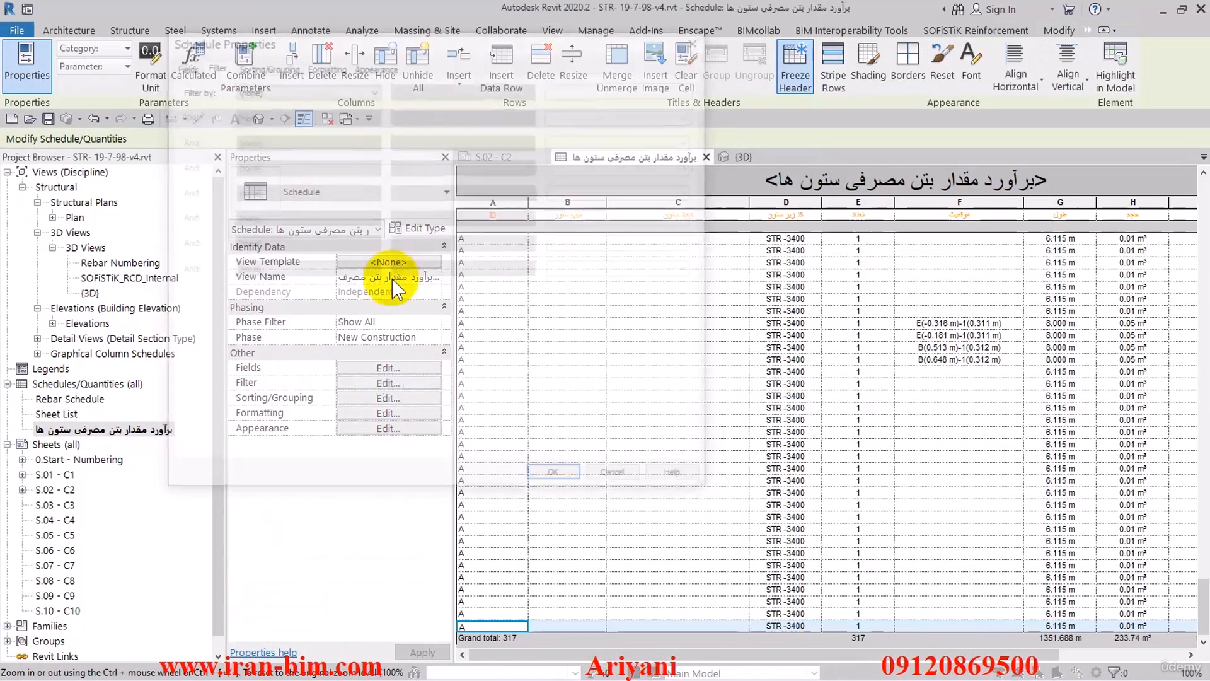
left_click(234, 88)
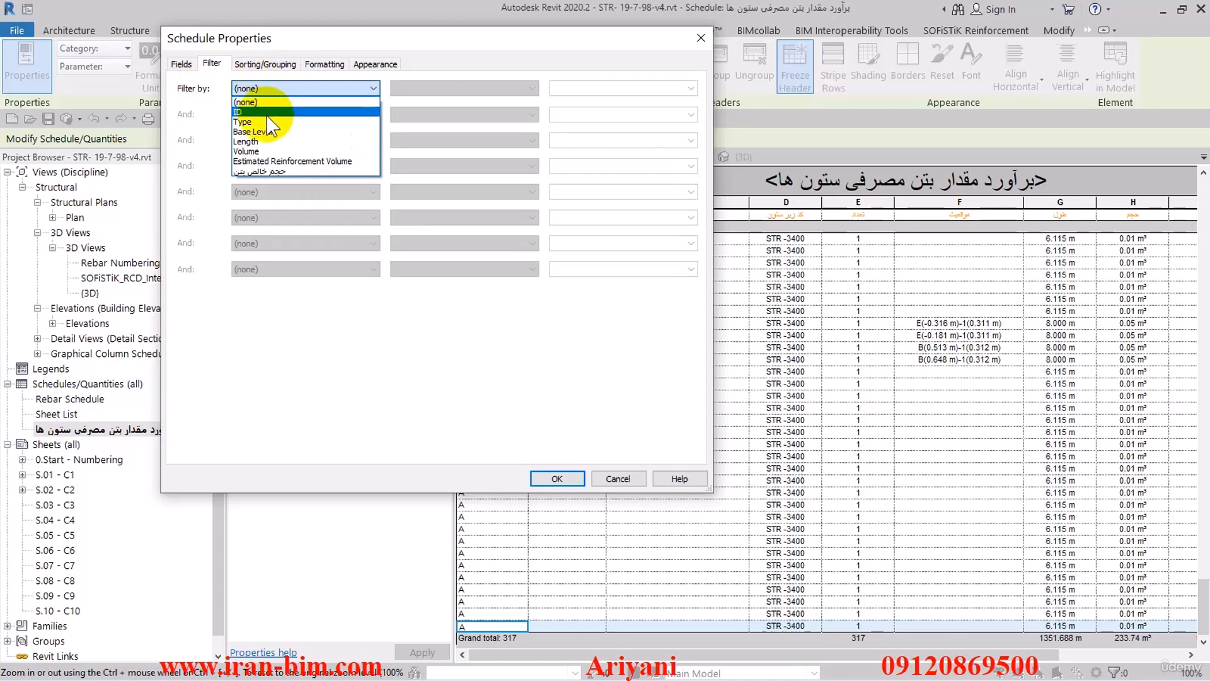
left_click(265, 122)
left_click(527, 89)
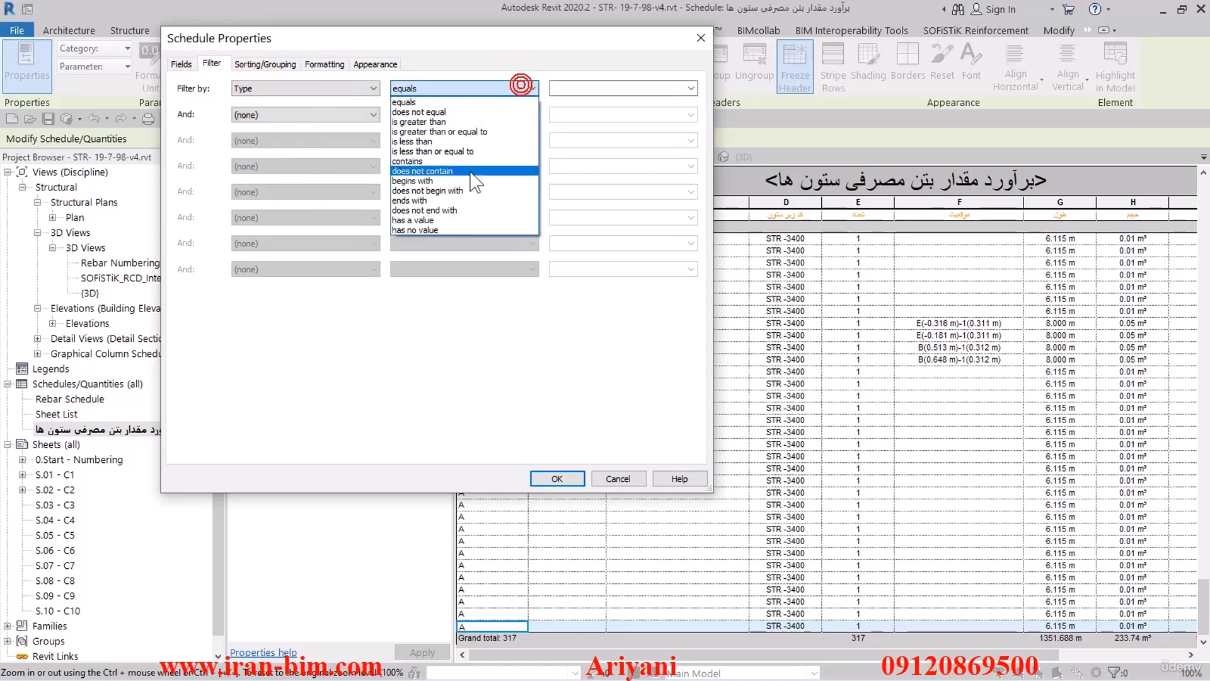
left_click(457, 220)
- Sort the schedule by Base Level and then by Type with a blank line, and turn off itemizing every instance
left_click(269, 67)
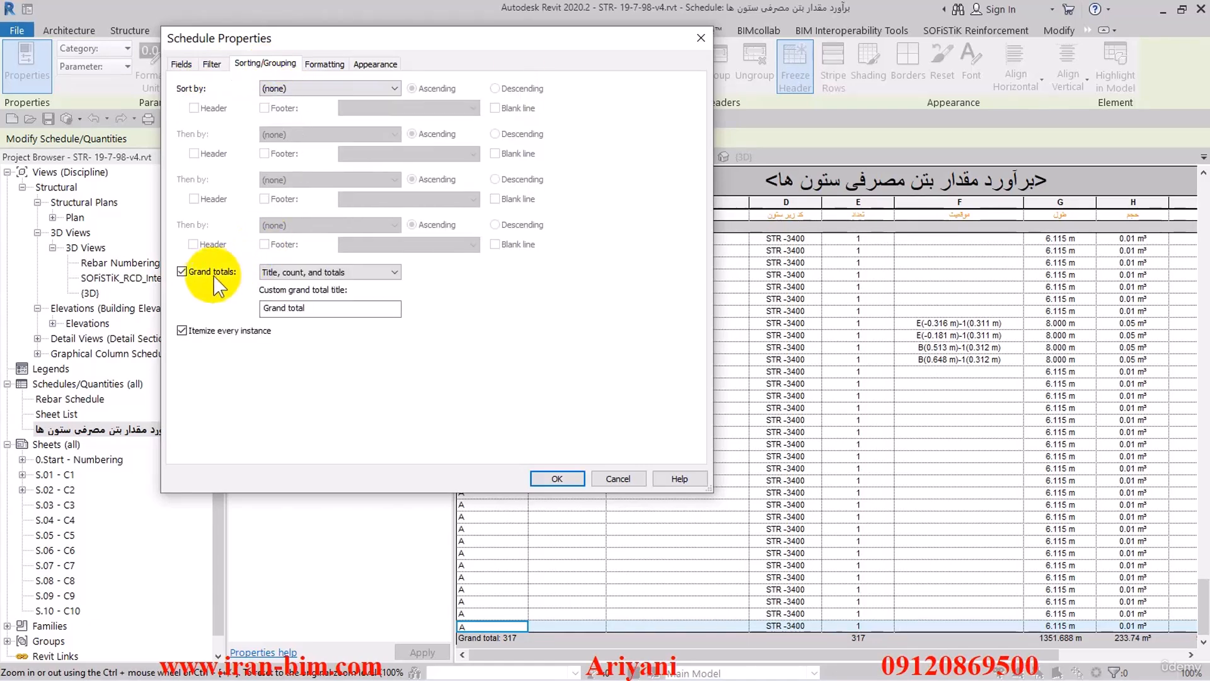
left_click(310, 88)
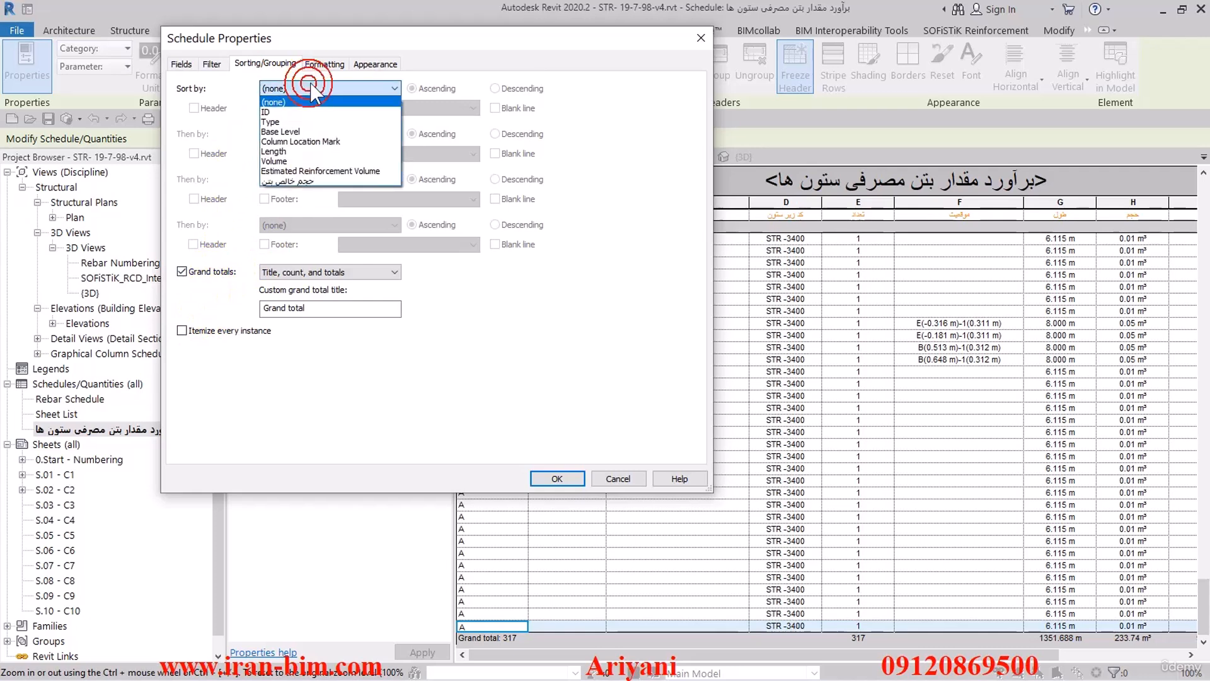
left_click(340, 131)
left_click(340, 134)
left_click(305, 167)
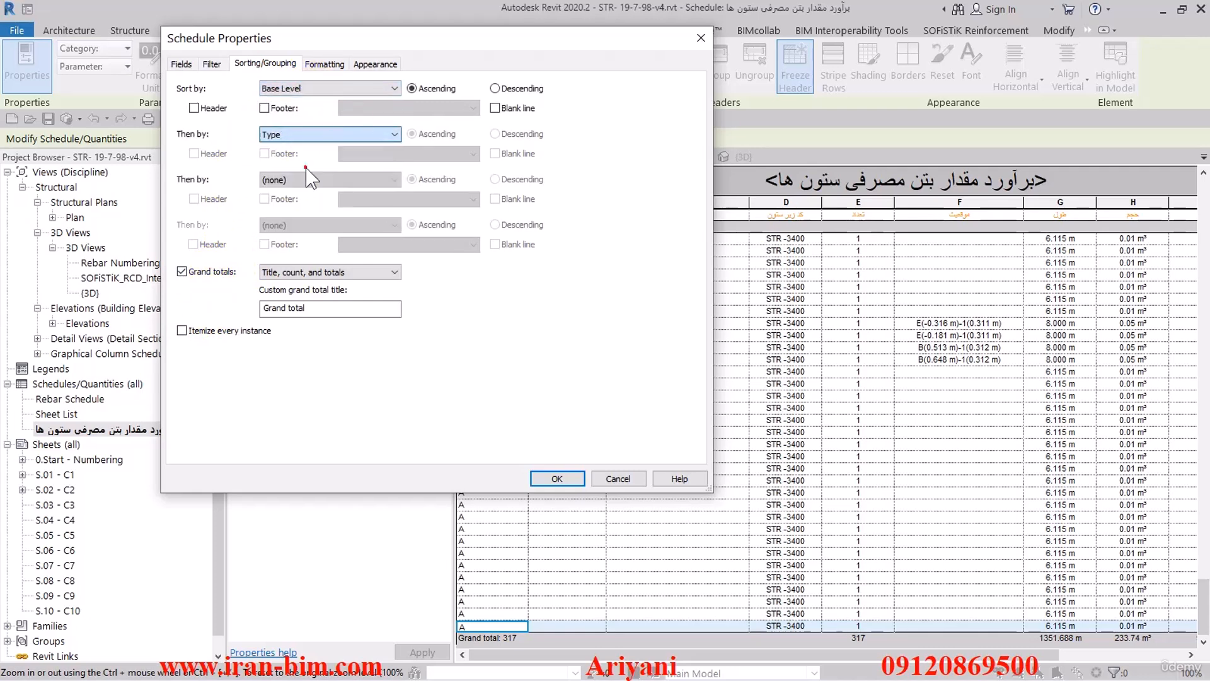
left_click(558, 478)
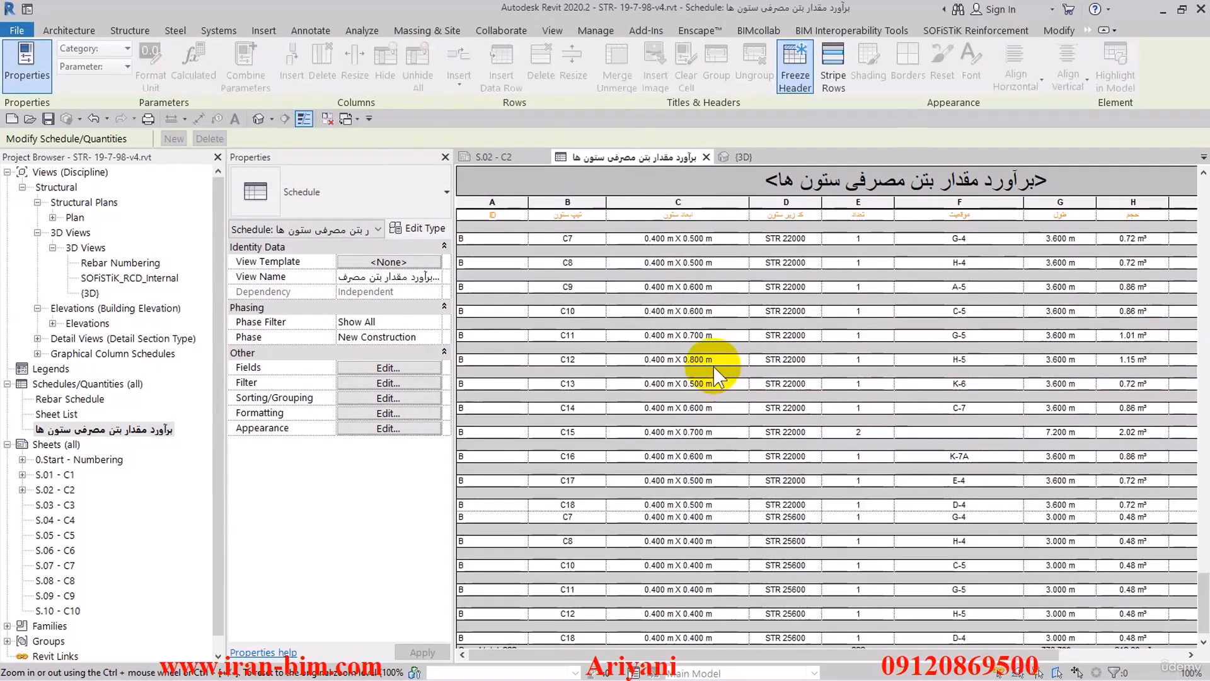
scroll(1072, 365, "up", 10)
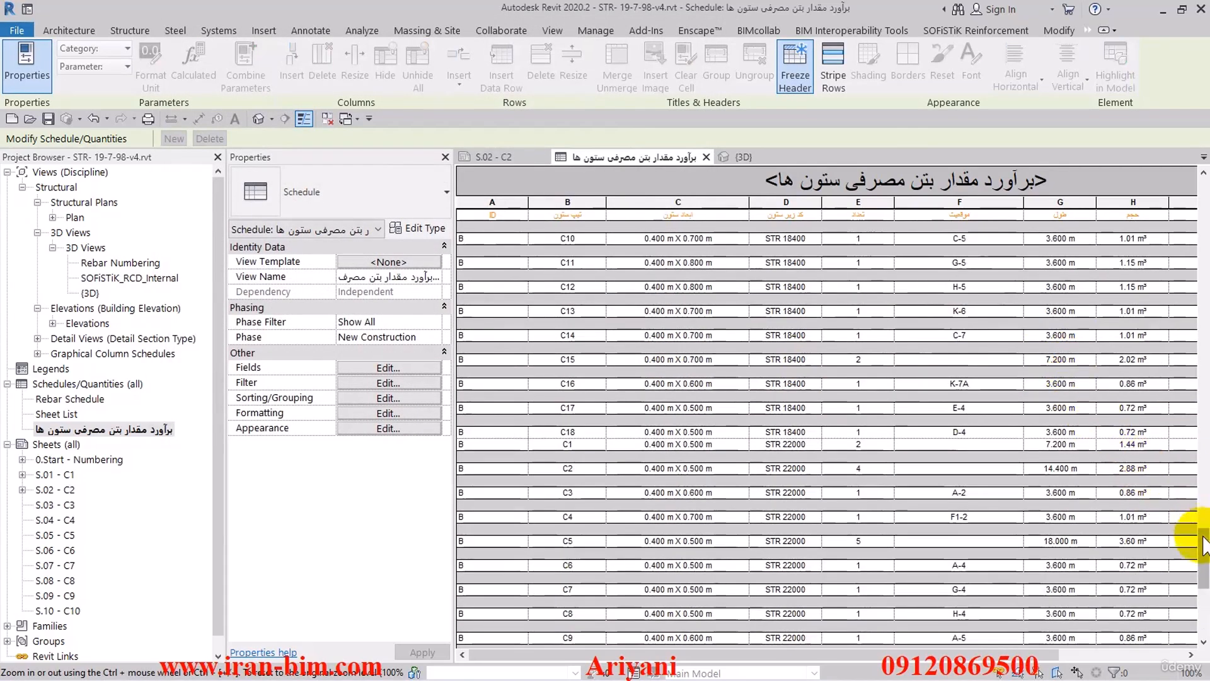
left_click_drag(1201, 555, 1188, 212)
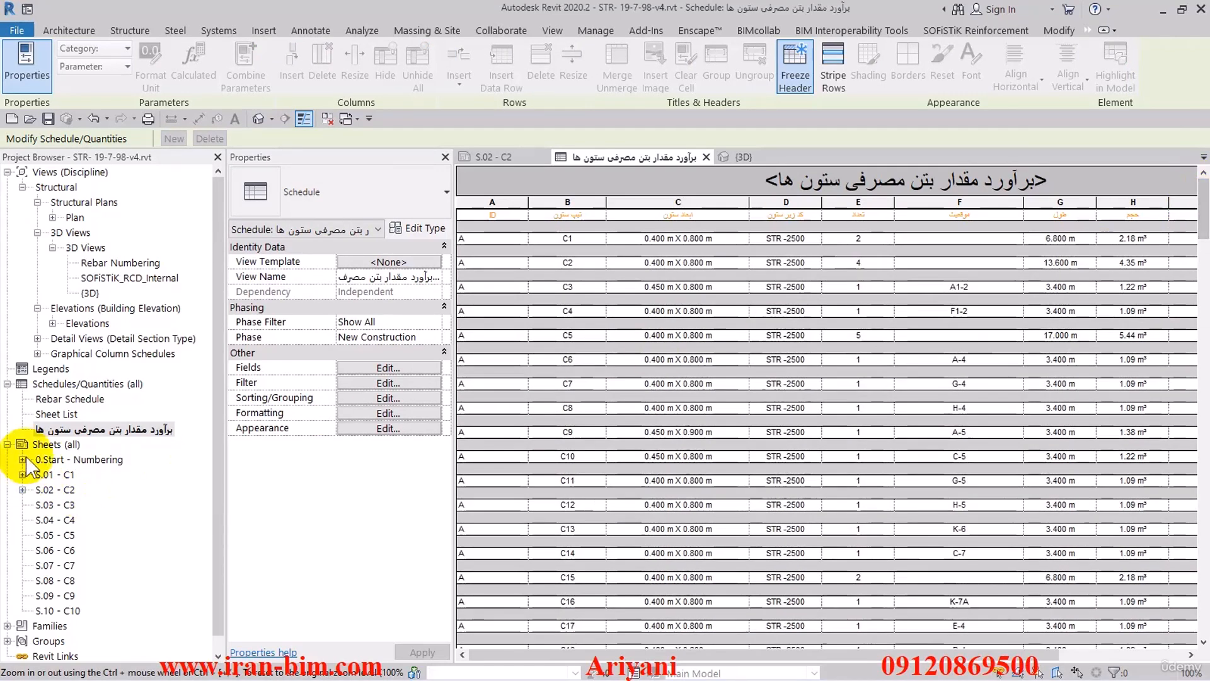
- Rename the column concrete schedule by adding the suffix "- A" to its existing name
left_click(51, 429)
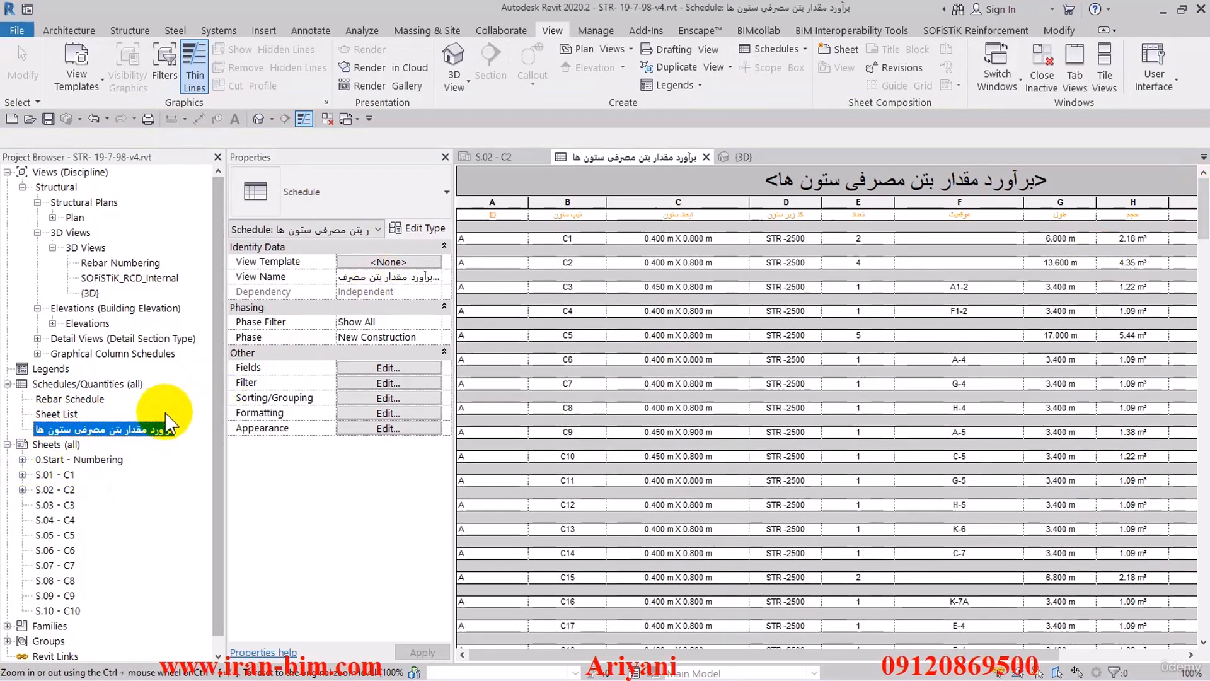
right_click(137, 433)
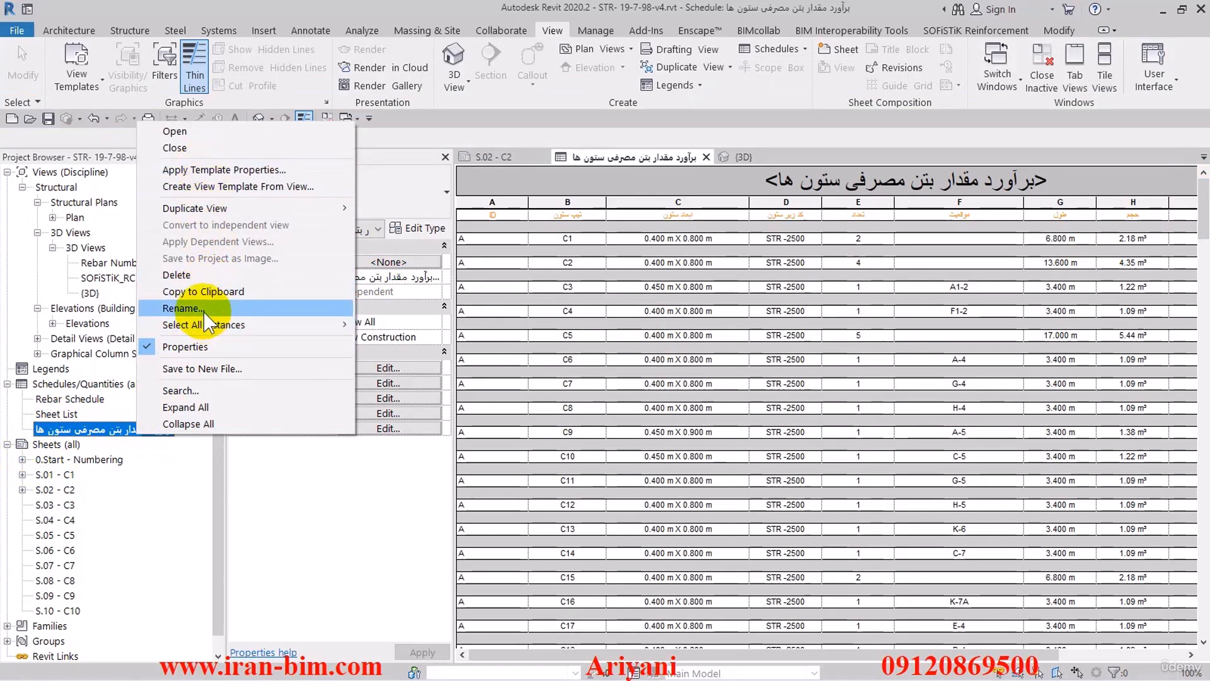
left_click(183, 308)
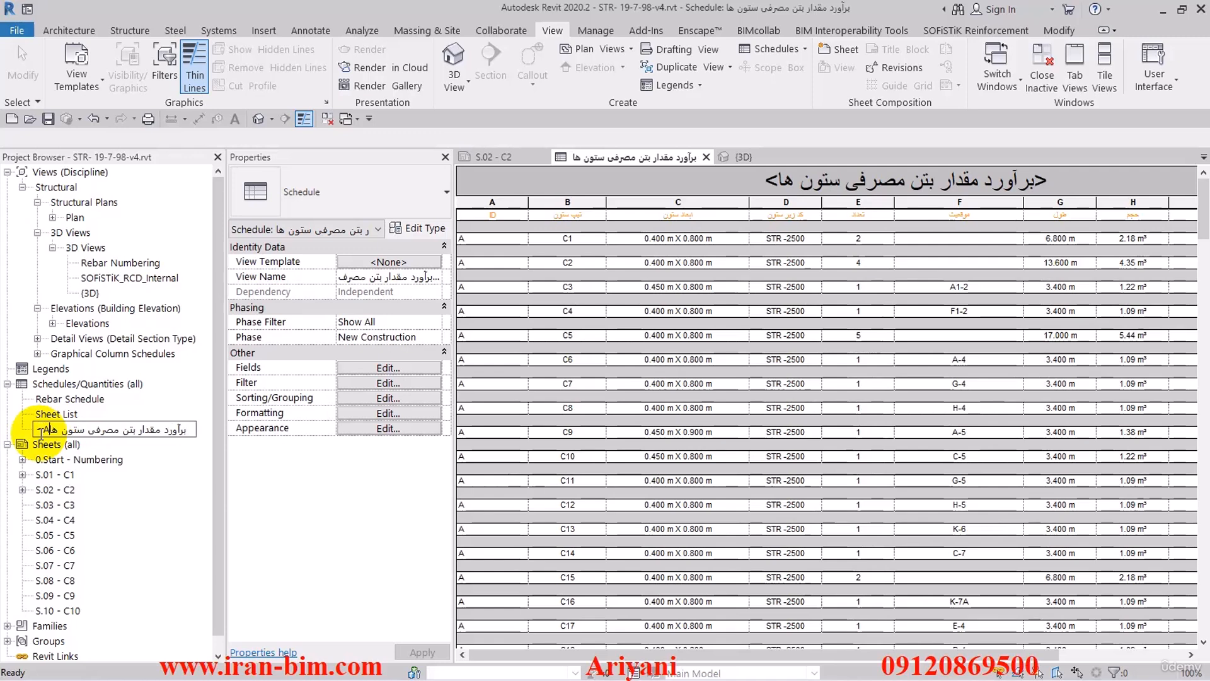
key("Return")
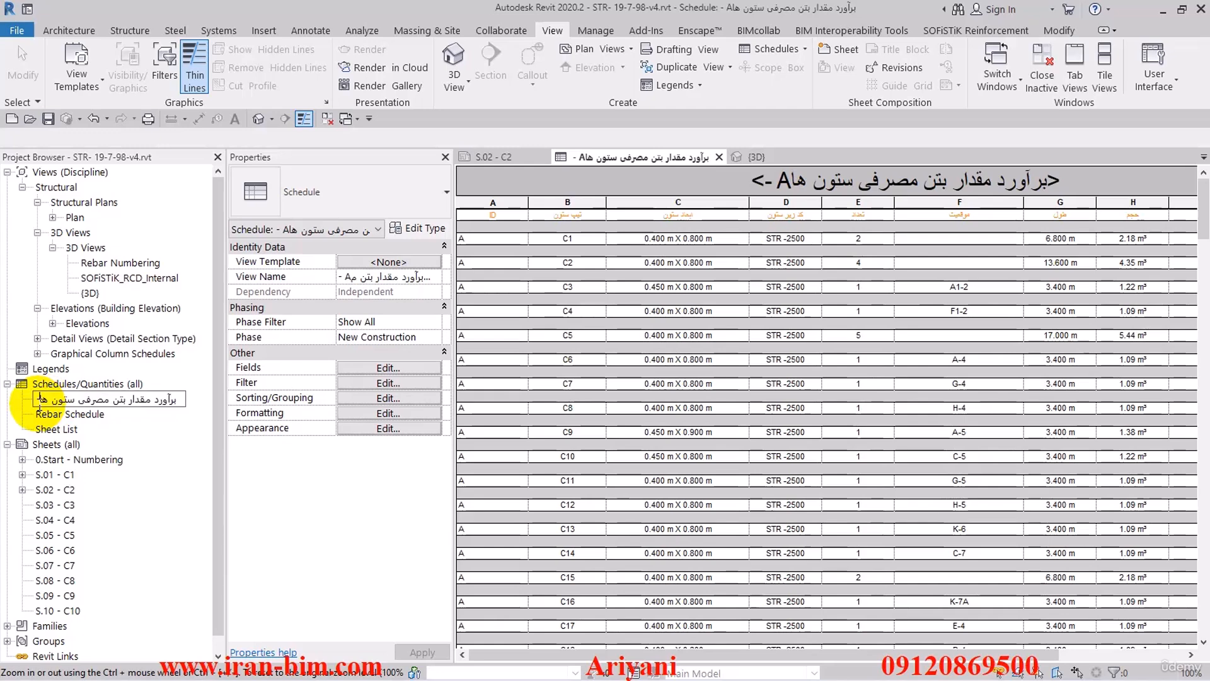
type("- A")
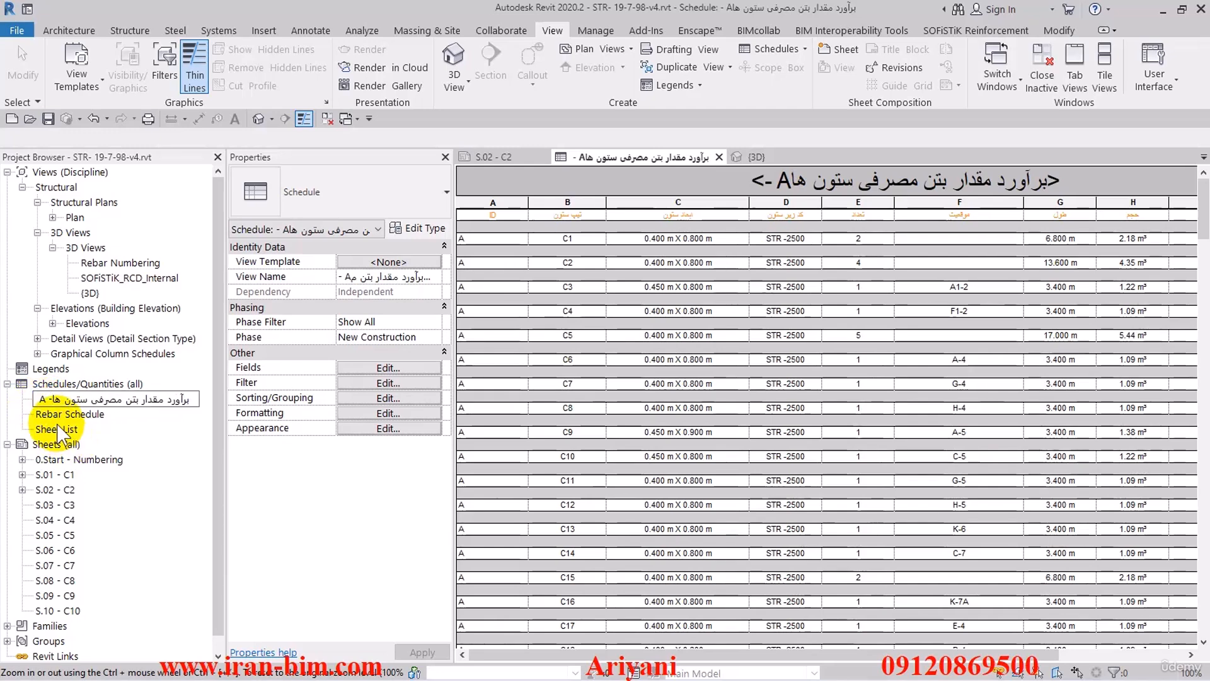
key("Return")
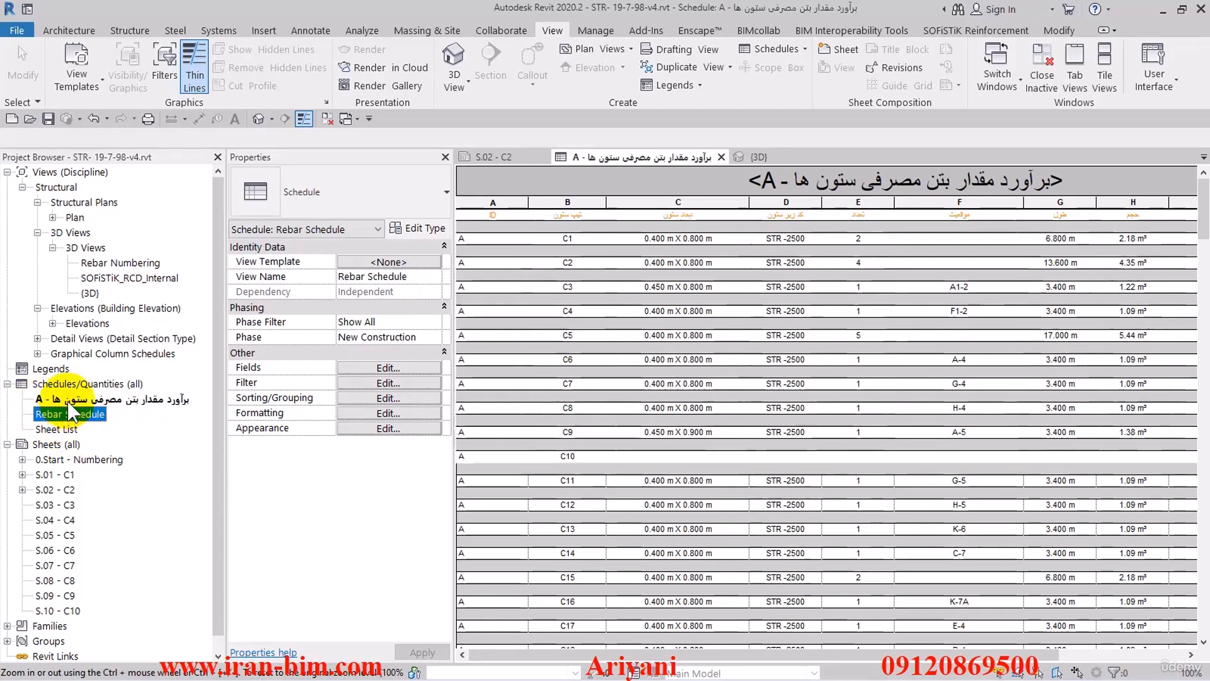
right_click(71, 400)
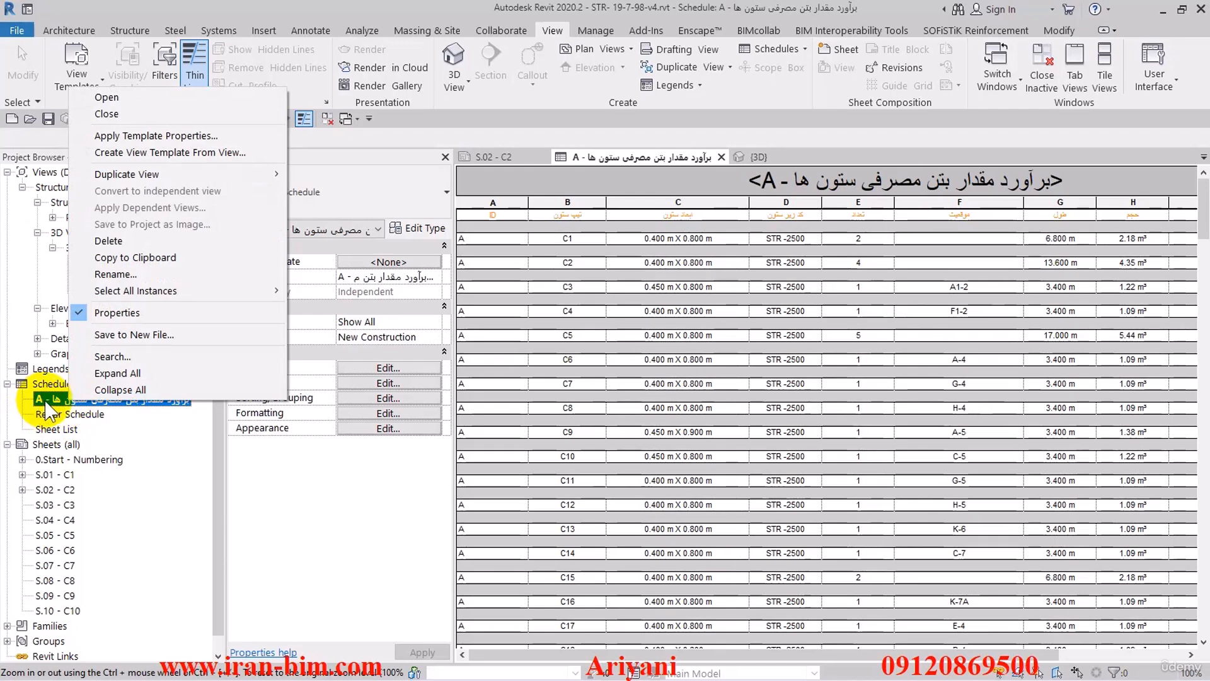
left_click(339, 490)
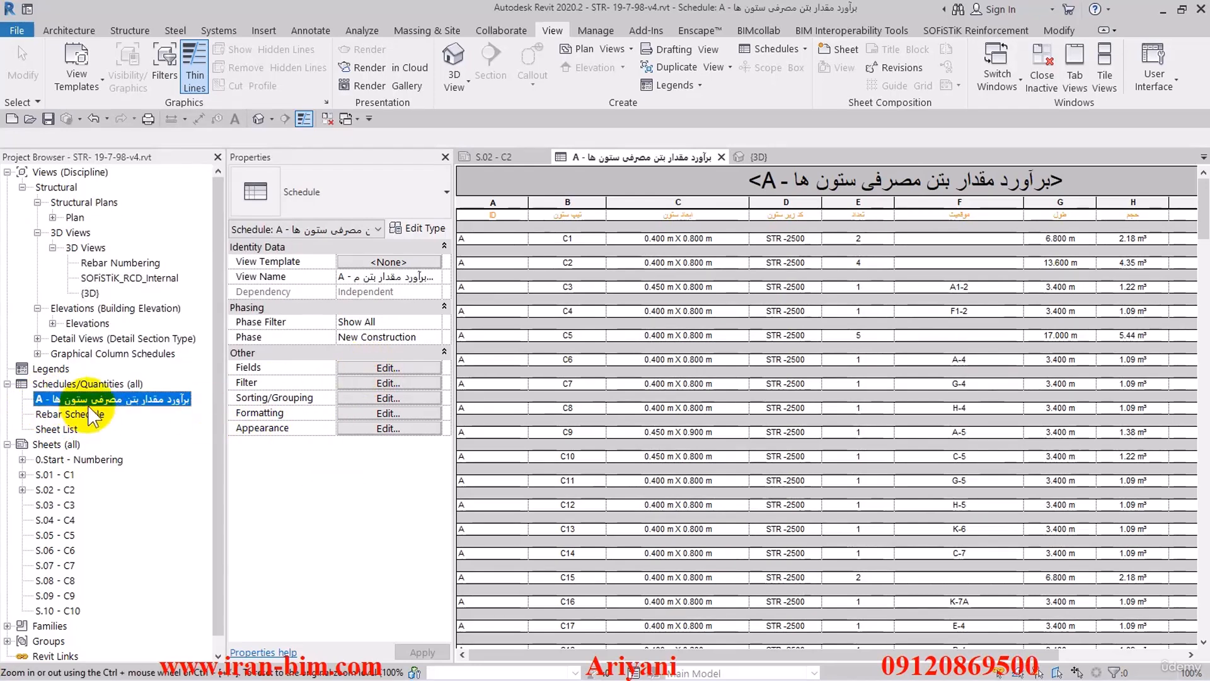
- Add a second filter condition to the A schedule requiring ID equals A, and check the remaining rows
left_click(410, 365)
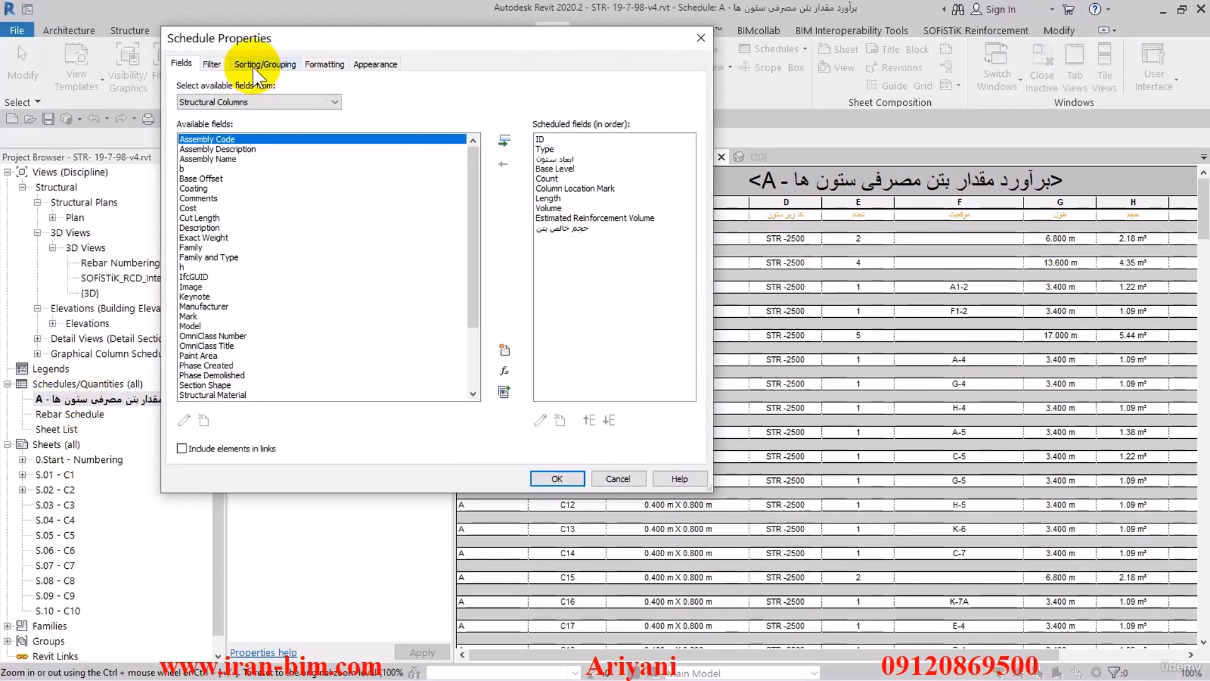
left_click(212, 65)
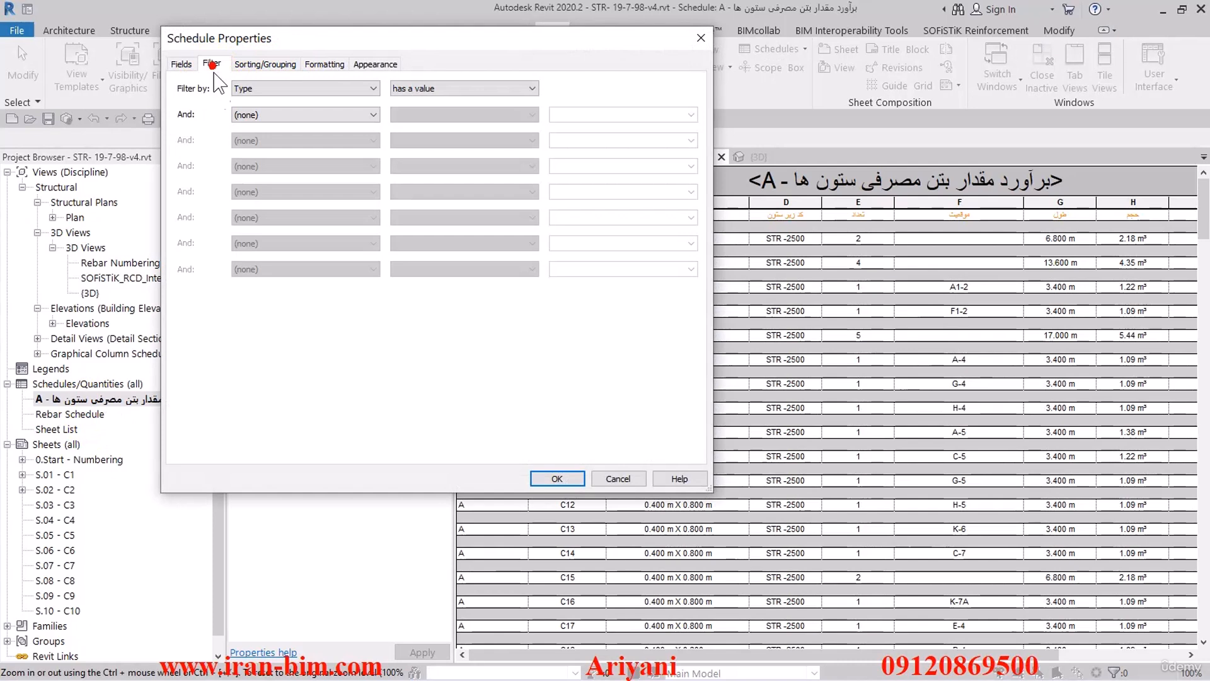
left_click(252, 113)
left_click(255, 140)
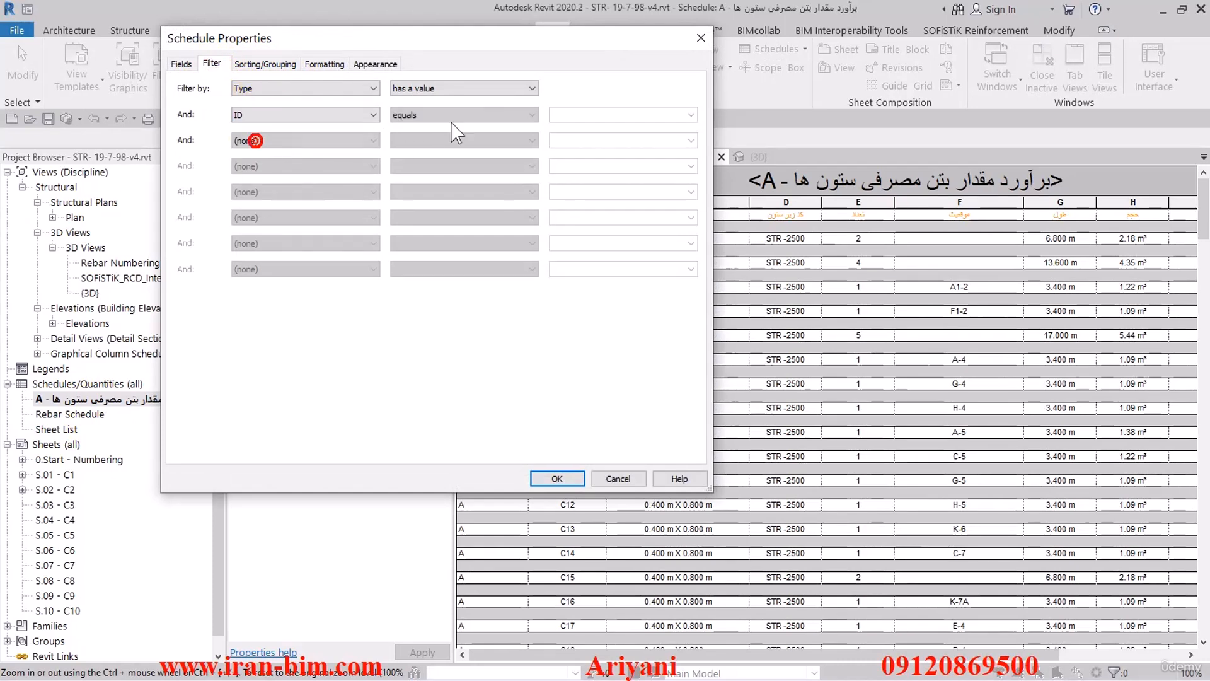
left_click(691, 115)
left_click(663, 128)
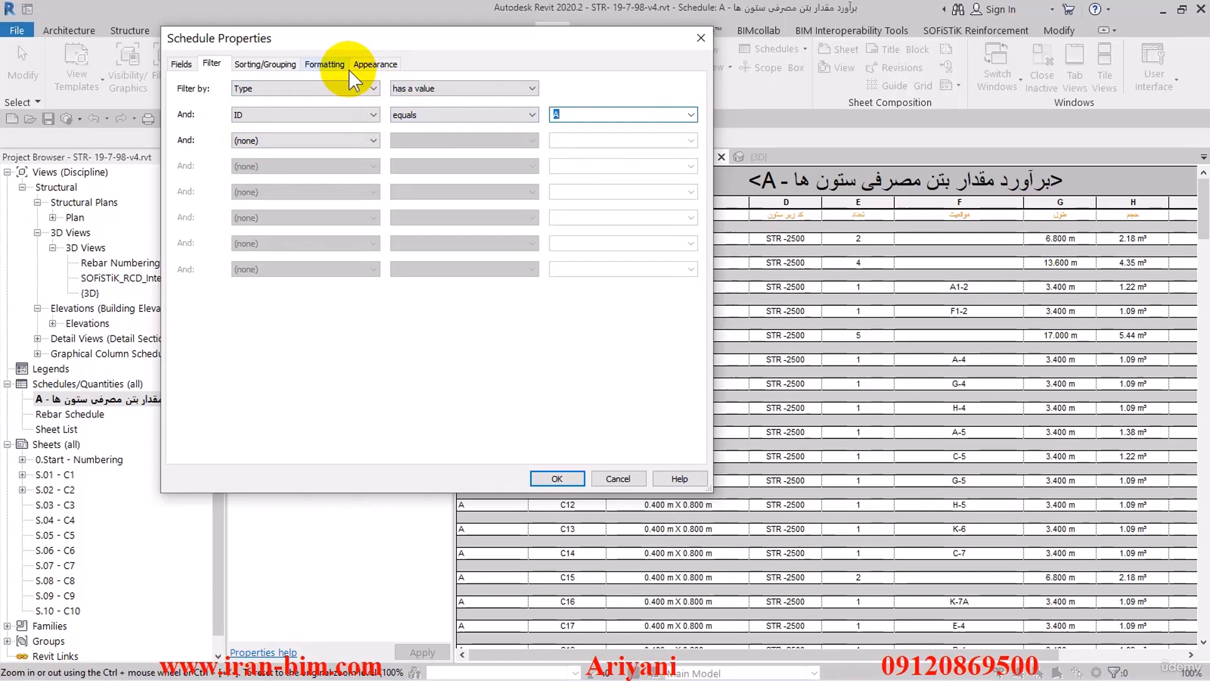
left_click(558, 479)
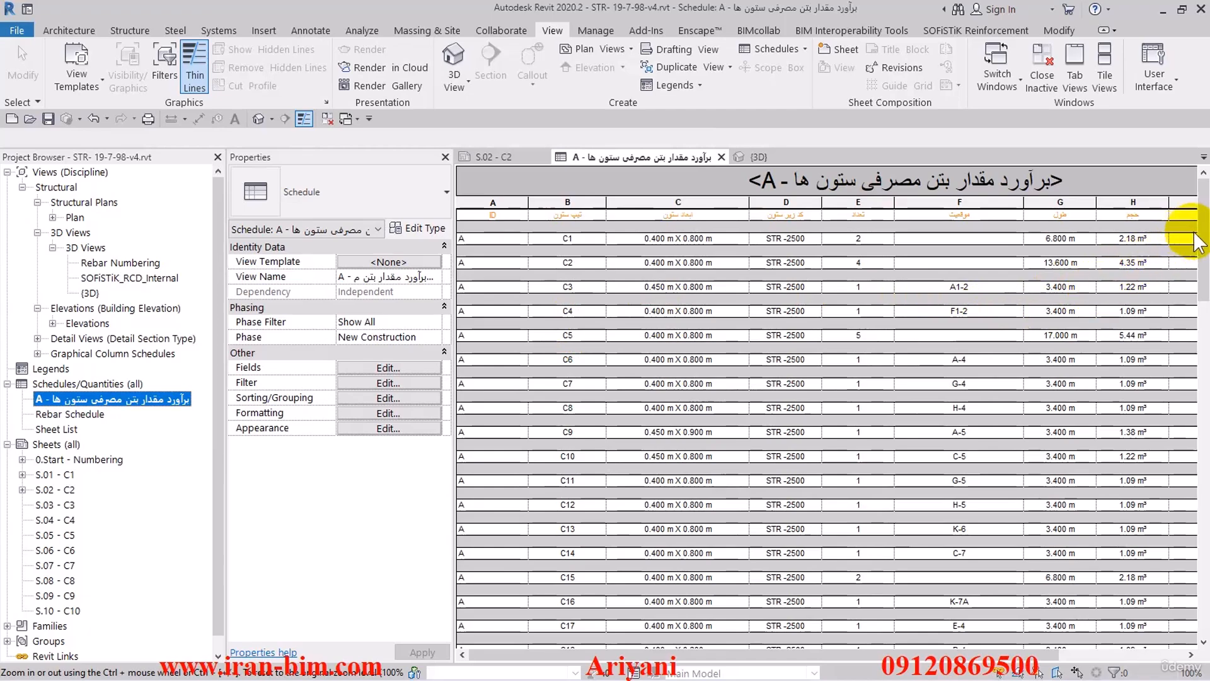
left_click_drag(1202, 227, 1202, 286)
scroll(1189, 555, "up", 10)
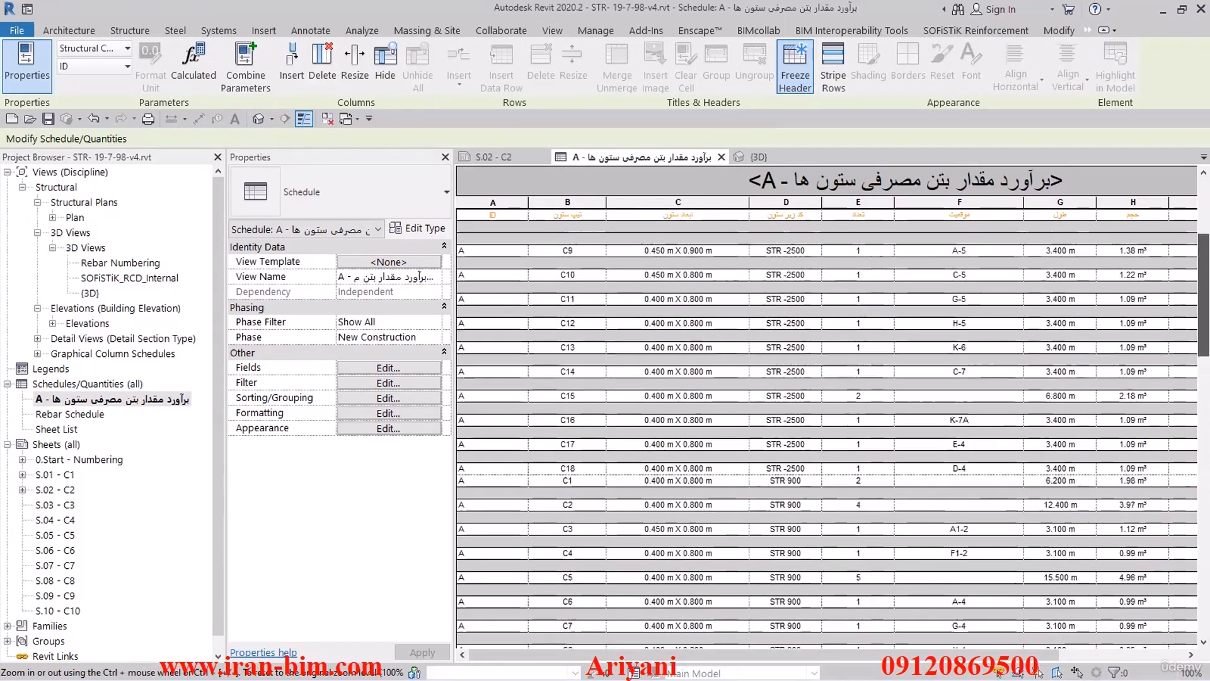
- Make ID a hidden field in the A schedule's formatting
left_click(407, 383)
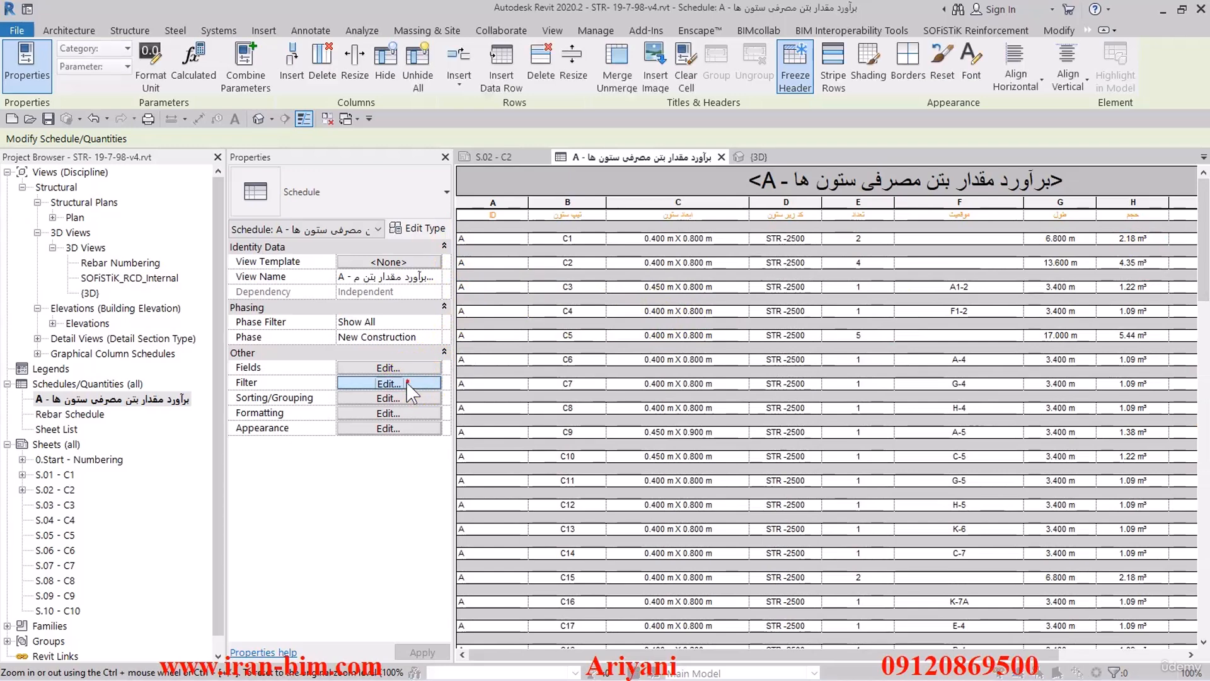
left_click(324, 63)
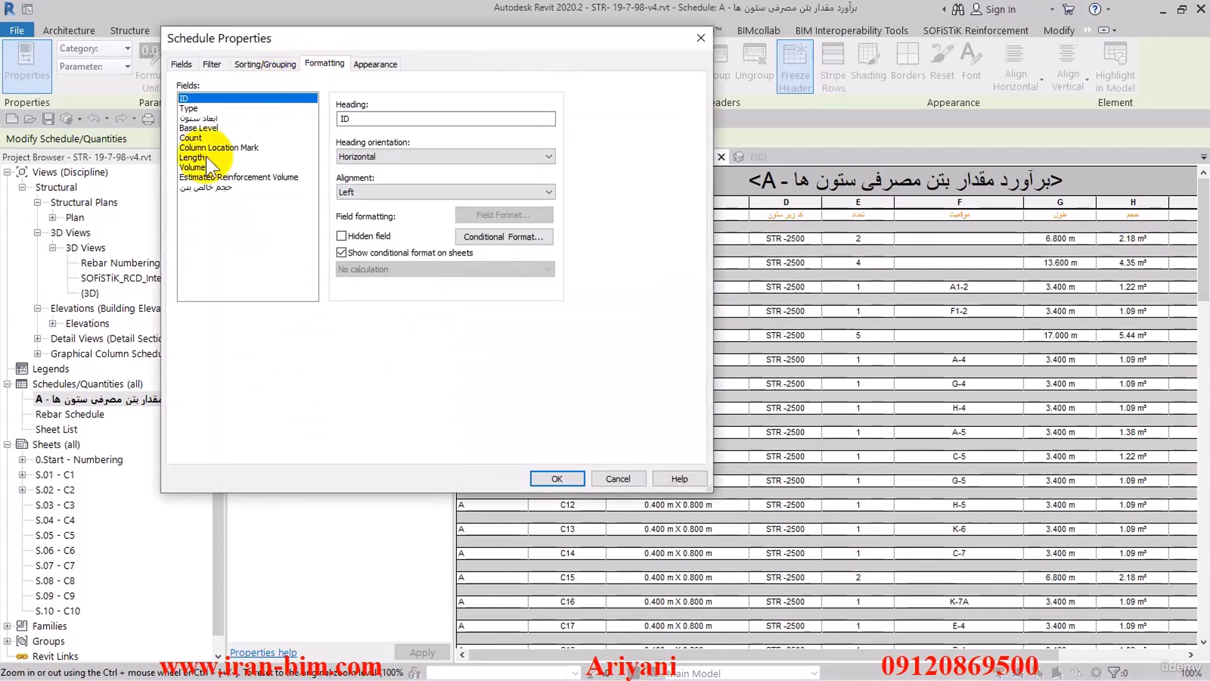
left_click(547, 477)
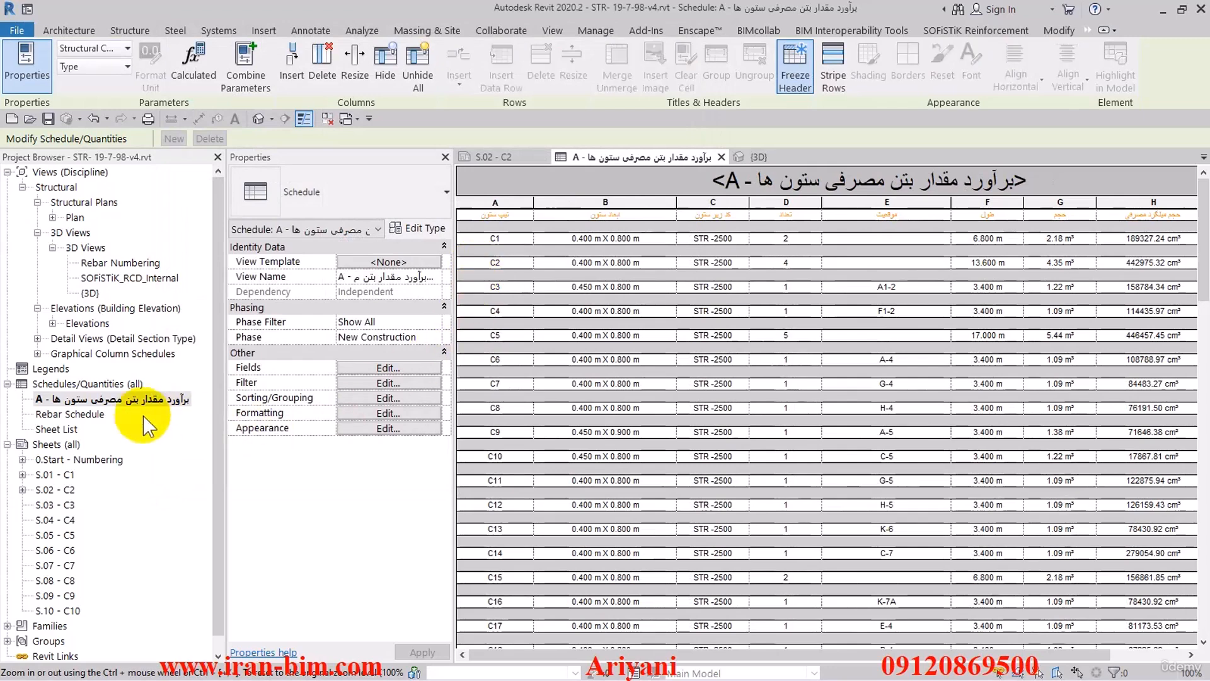
- Duplicate the column concrete schedule A and rename the copy with the suffix "- B" in place of "- A Copy 1"
right_click(117, 399)
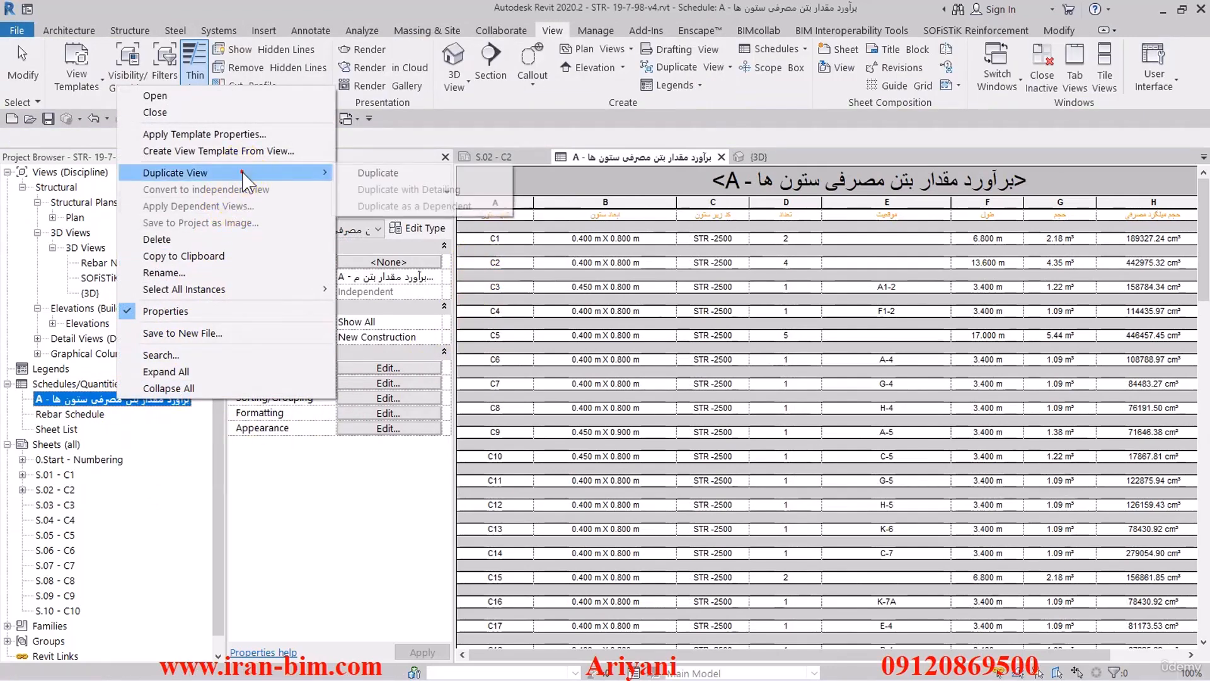
left_click(372, 168)
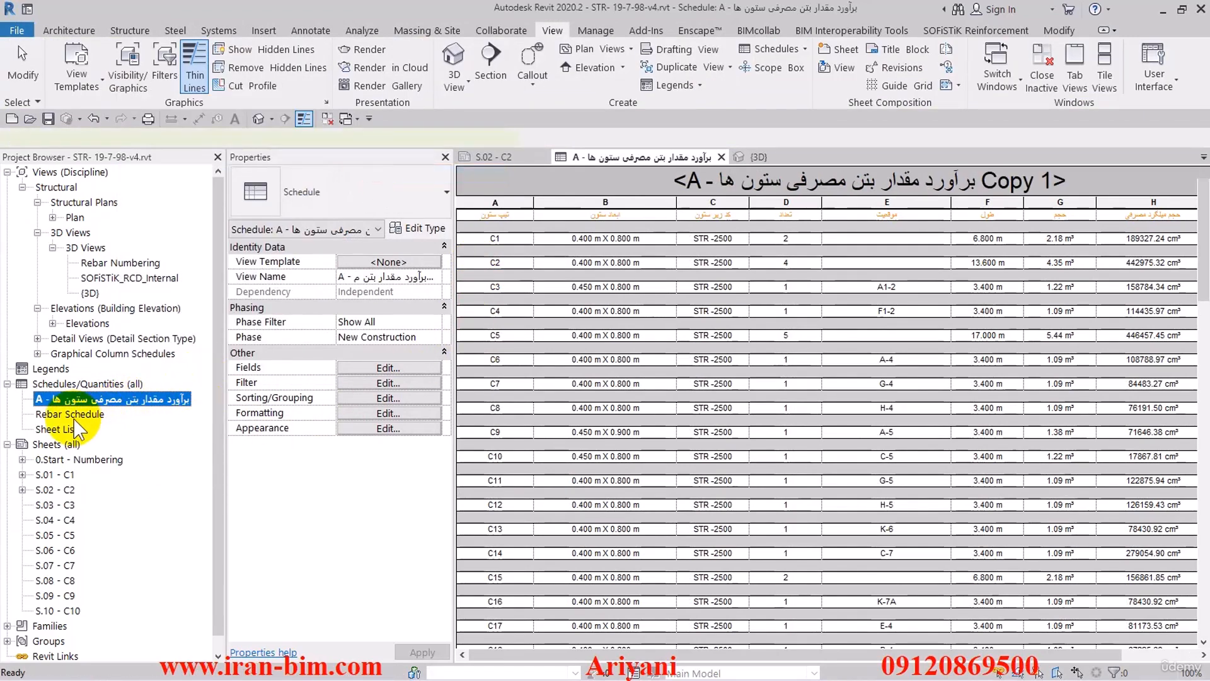
left_click(56, 416)
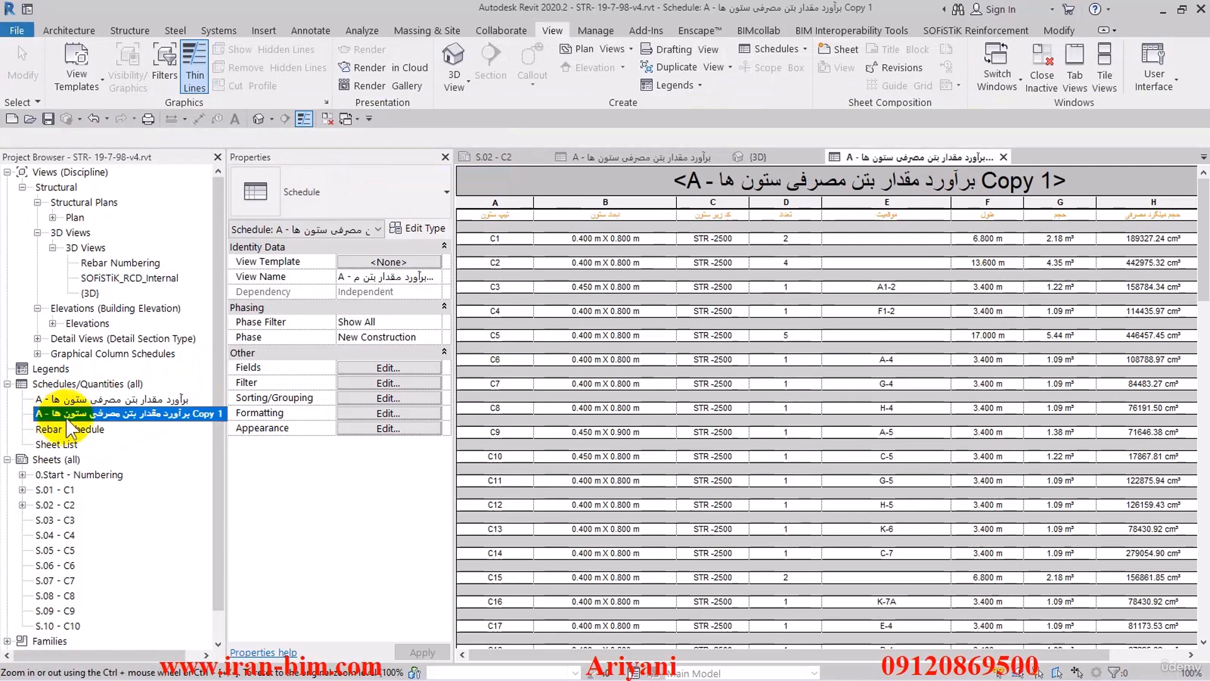
left_click(964, 186)
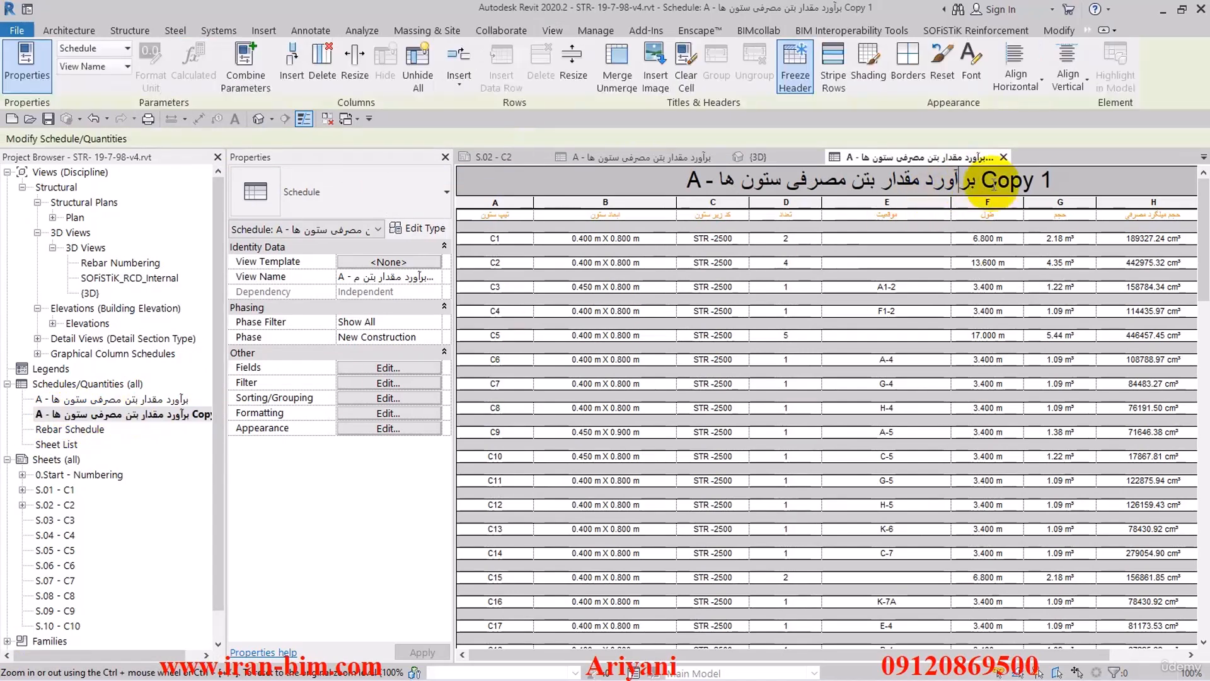
key("BackSpace")
key("BackSpace")
key("BackSpace")
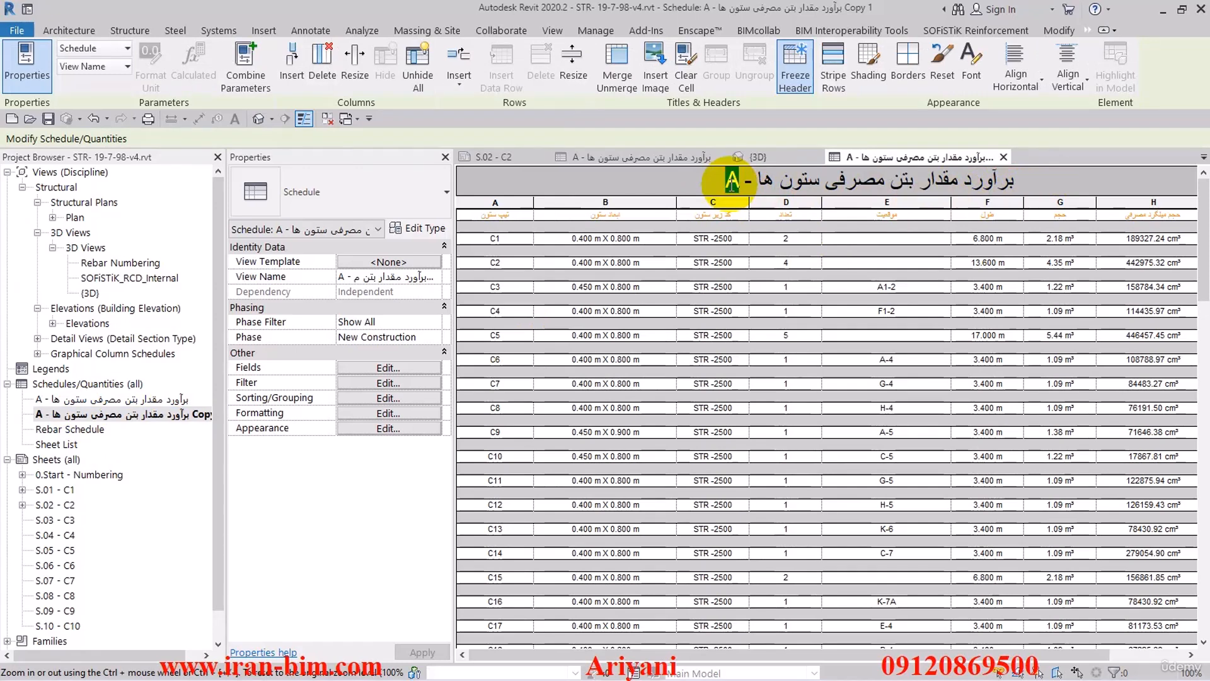
key("Return")
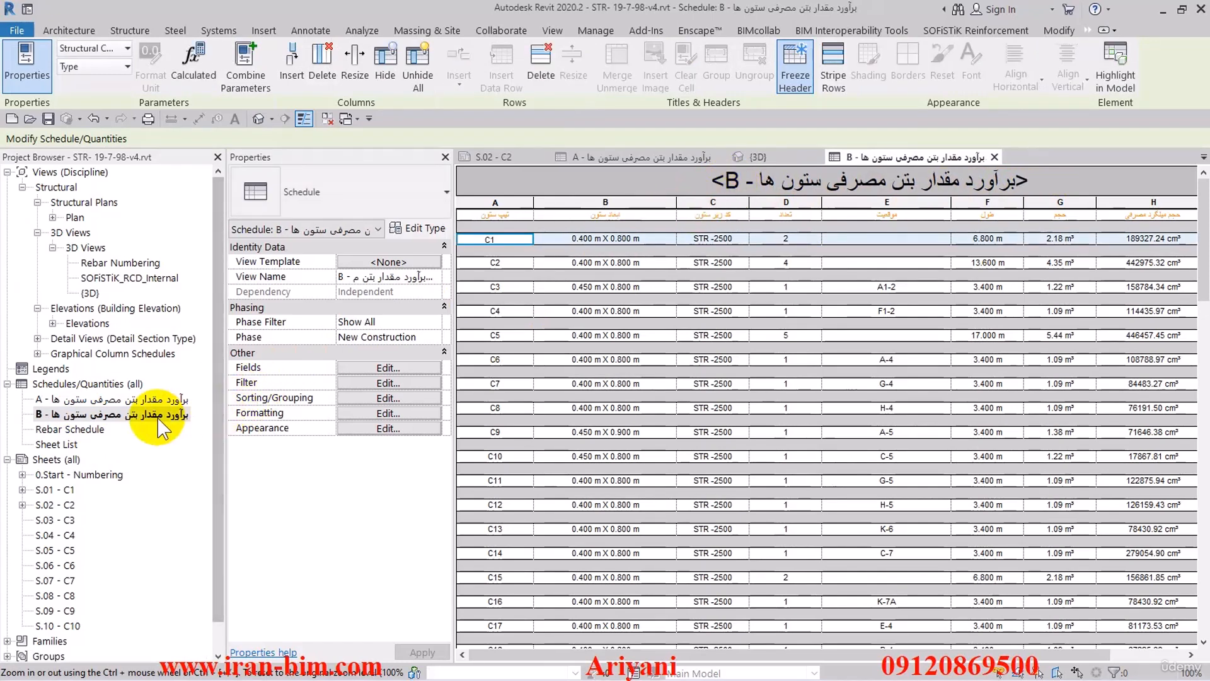
- Change the B schedule's second filter condition so that ID equals B
left_click(345, 368)
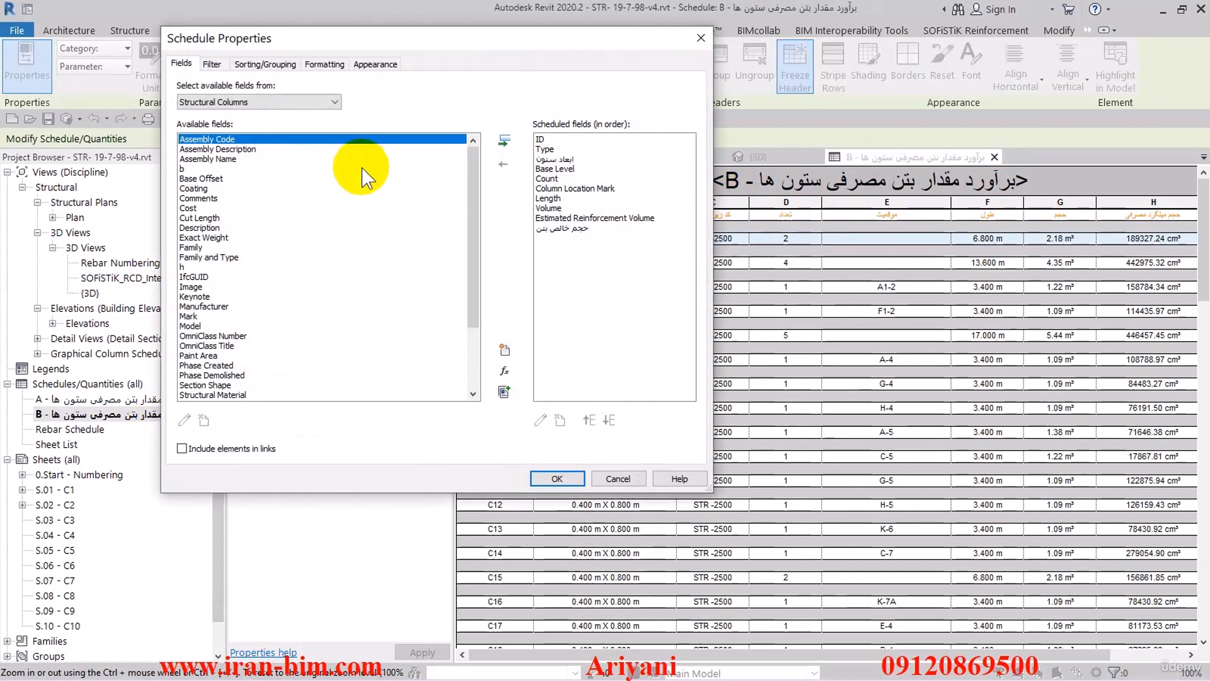
left_click(212, 63)
left_click(691, 114)
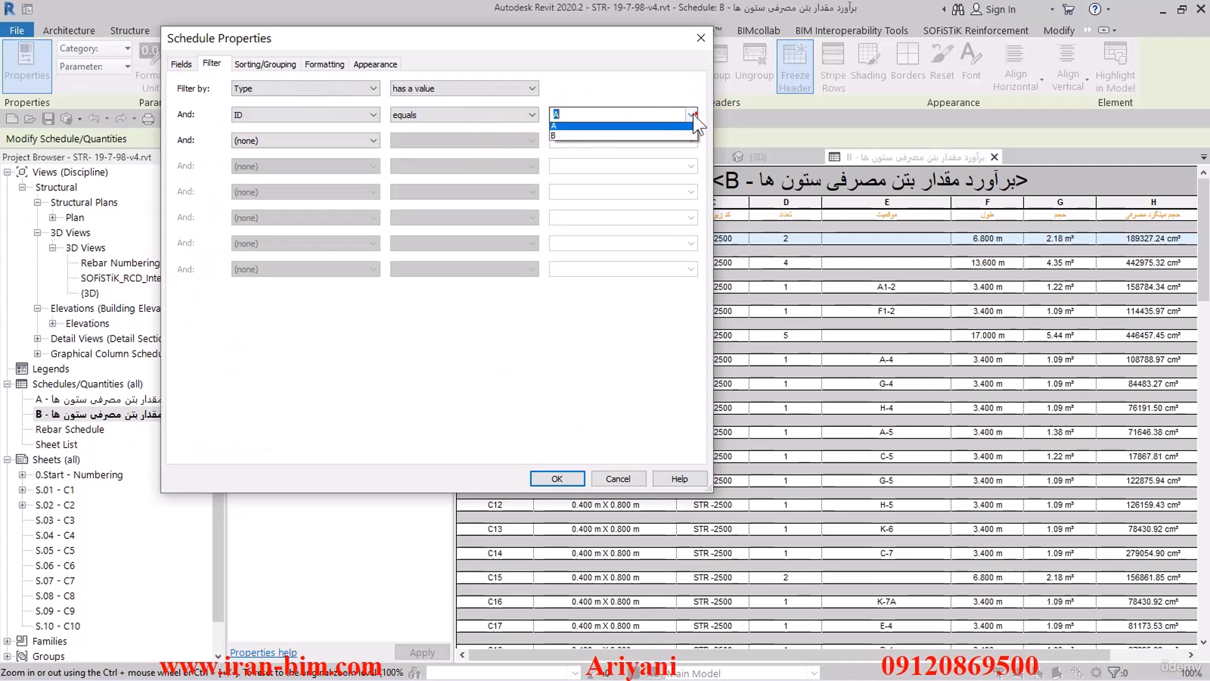
left_click(555, 476)
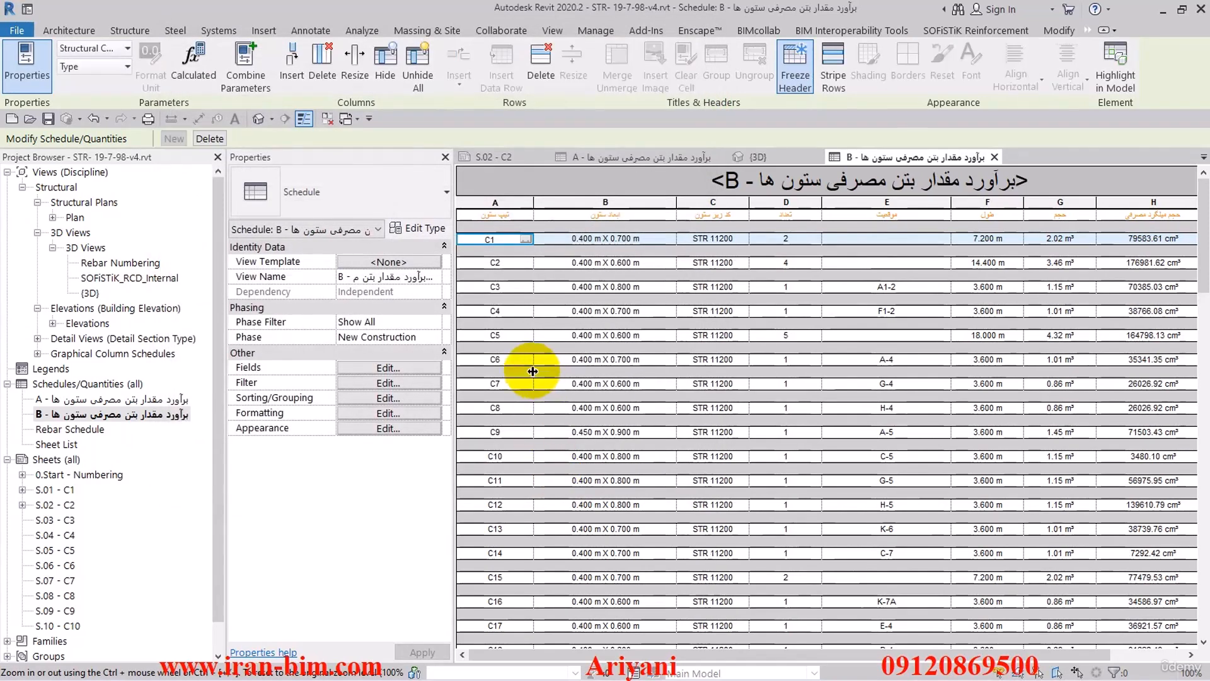
- Open sheet S.02 - C2 and select the A schedule placed on it
double_click(53, 504)
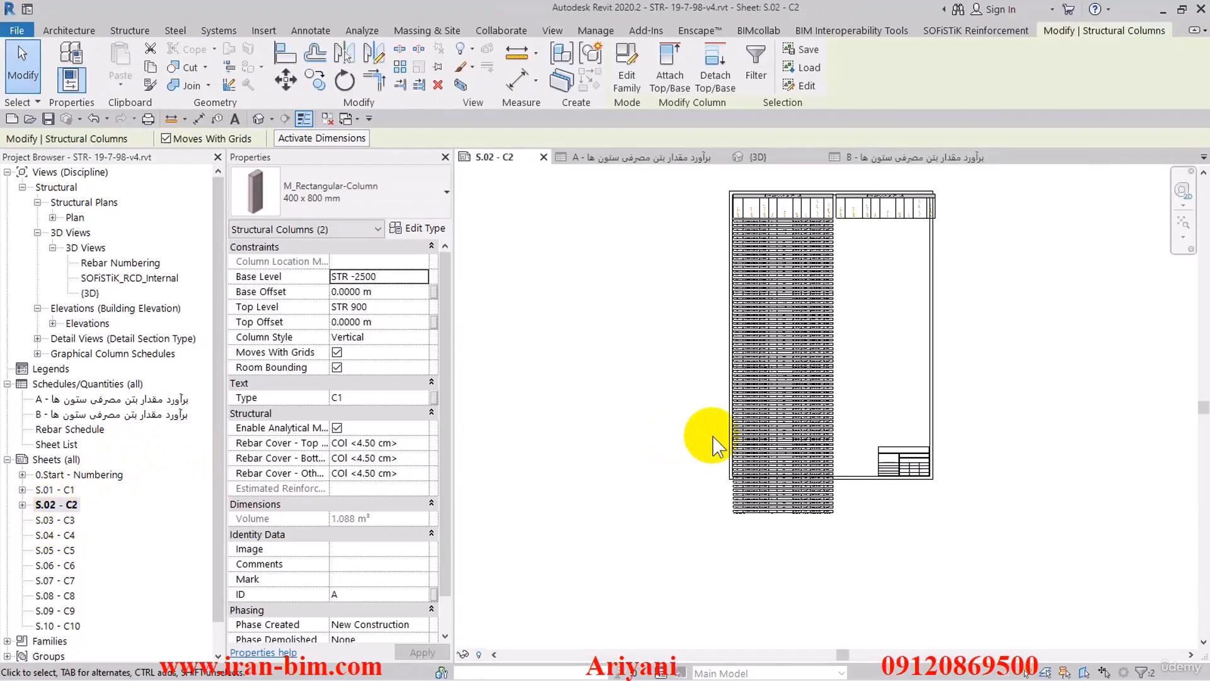
left_click(795, 343)
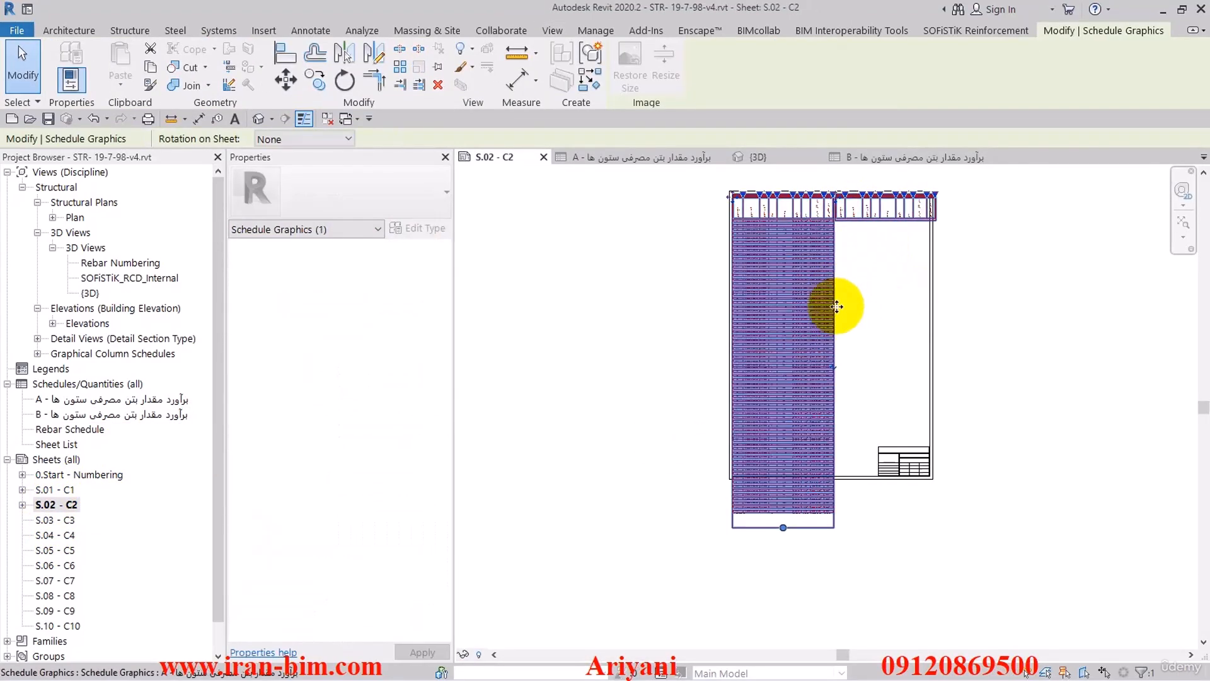
scroll(841, 203, "up", 4)
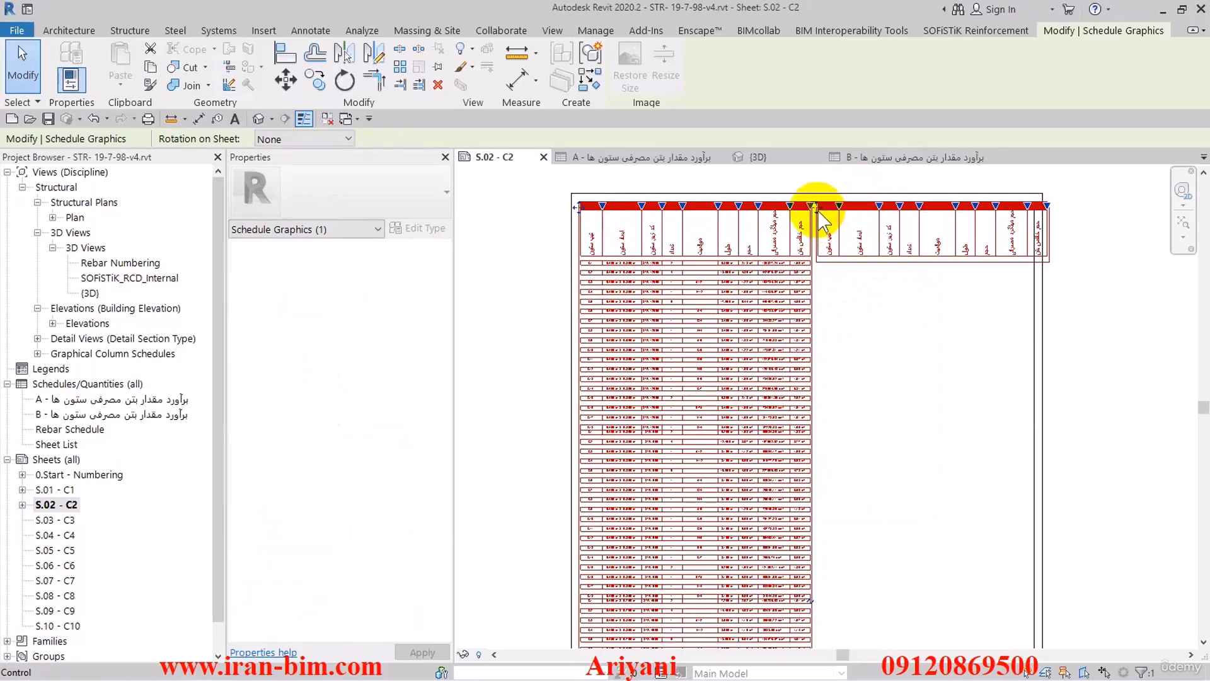
left_click_drag(817, 210, 851, 359)
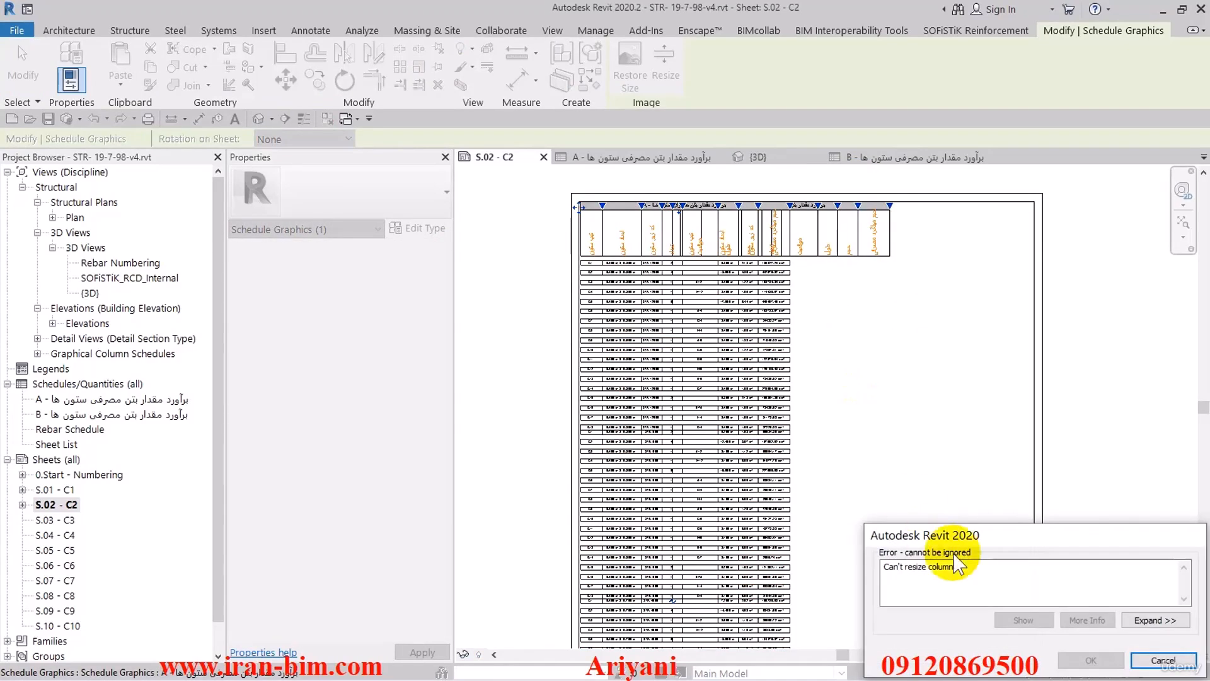
left_click(1166, 659)
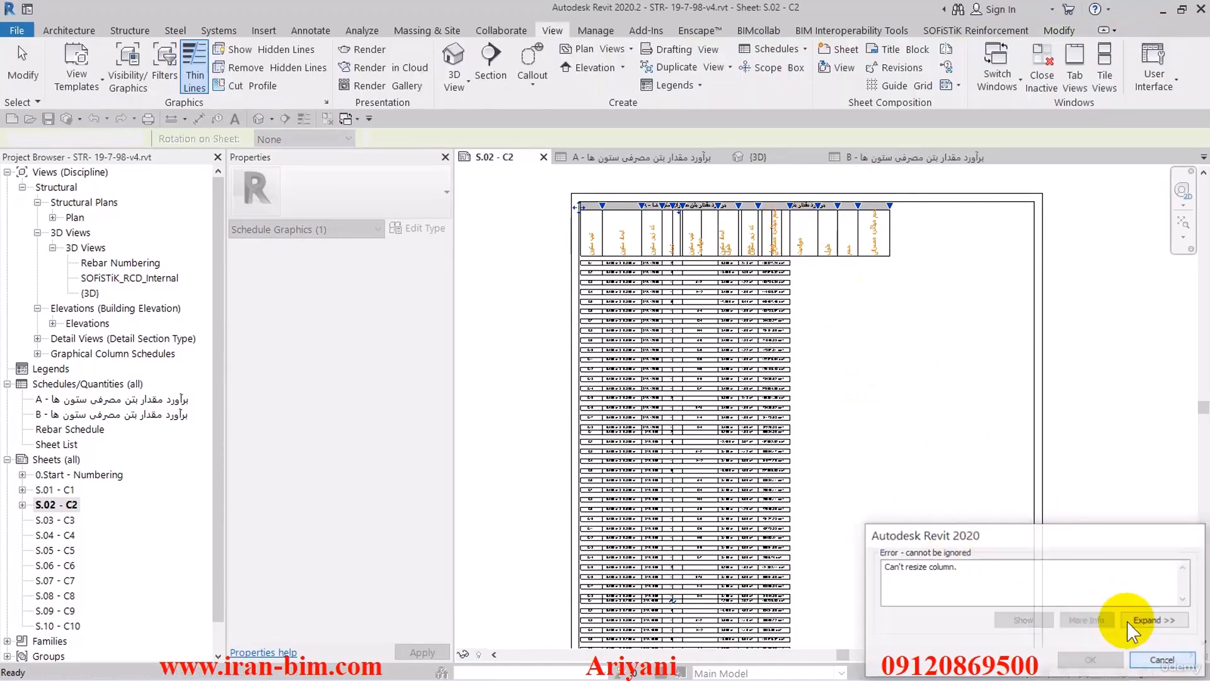
left_click(1163, 660)
- Merge the second segment of the A schedule on sheet S.02 - C2 back into the first one
scroll(842, 202, "up", 3)
left_click(842, 202)
middle_click_drag(833, 238, 848, 253)
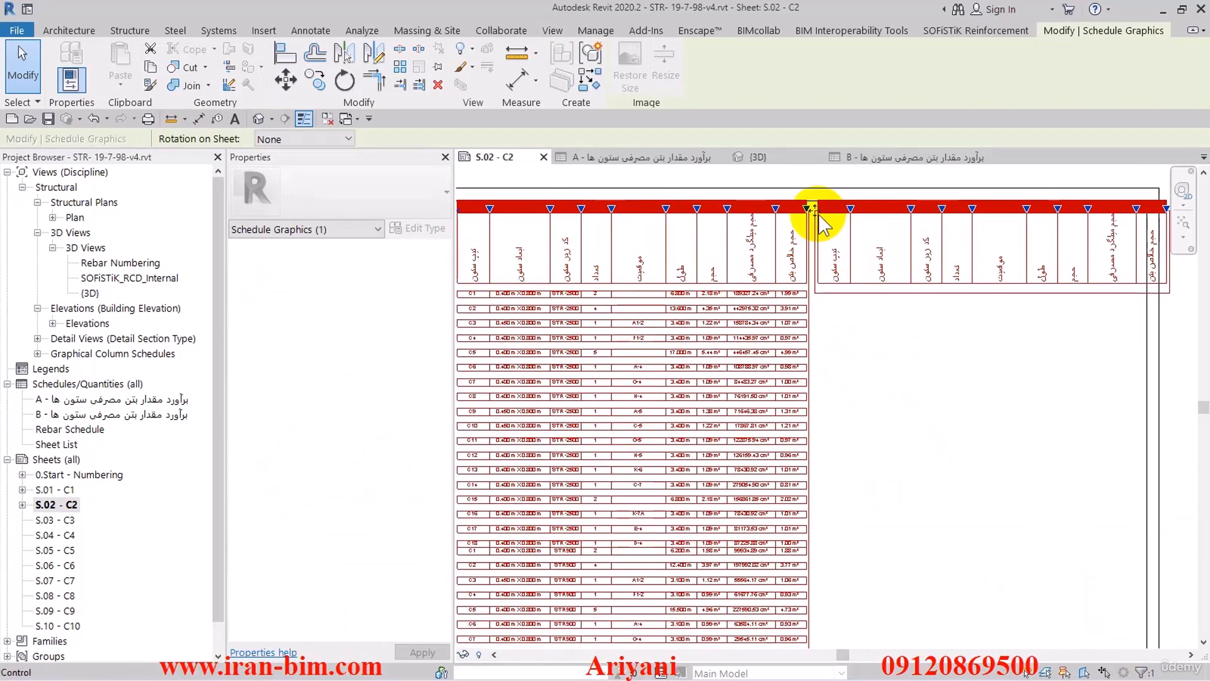
left_click_drag(815, 211, 667, 346)
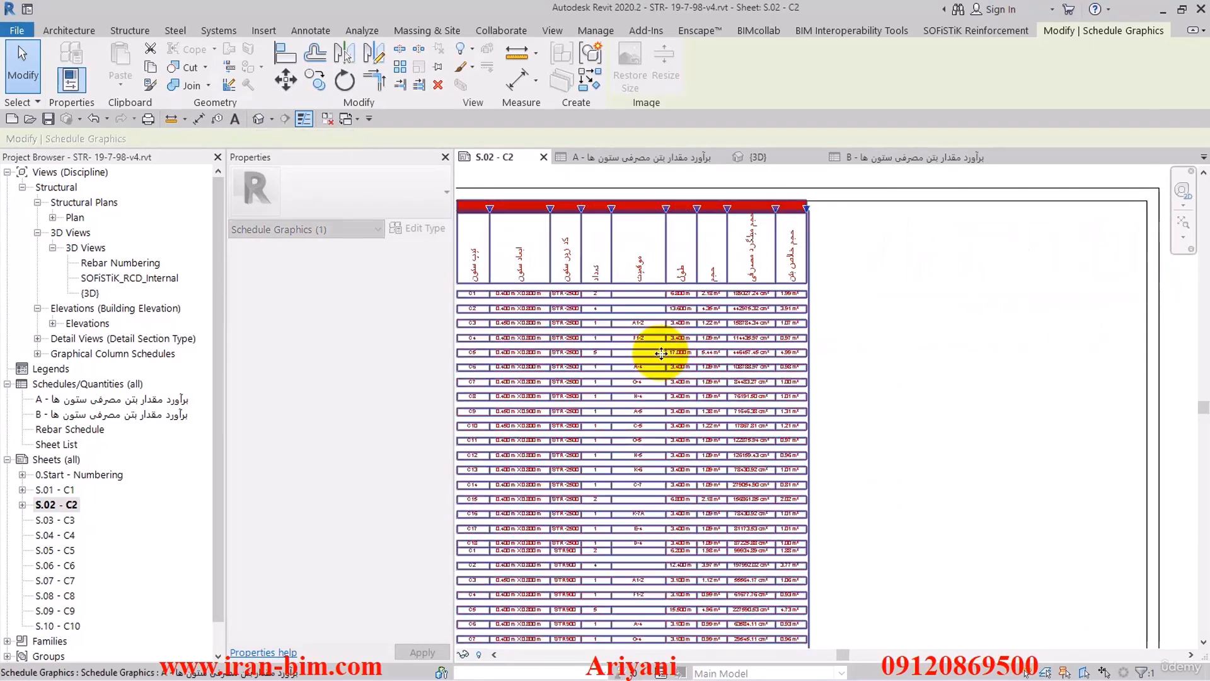
- Split the A schedule into two side-by-side segments of nearly equal length that fit the height of sheet S.02
scroll(818, 383, "down", 3)
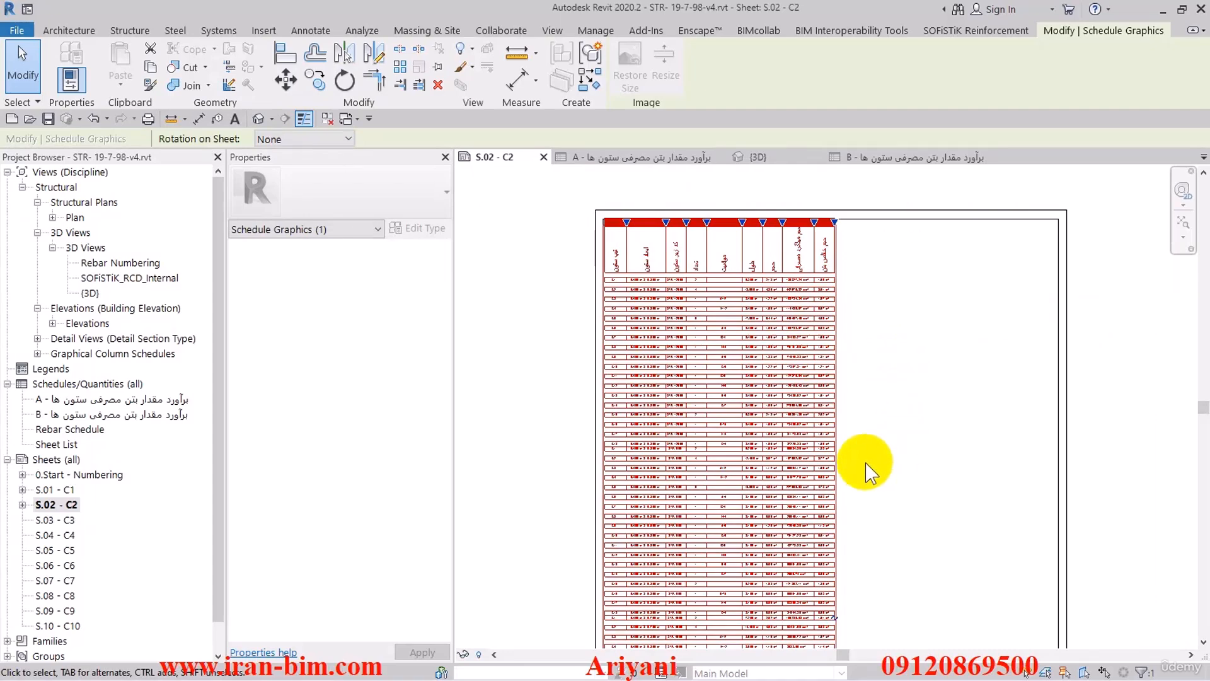
scroll(864, 465, "down", 2)
middle_click_drag(833, 333, 806, 251)
left_click(790, 418)
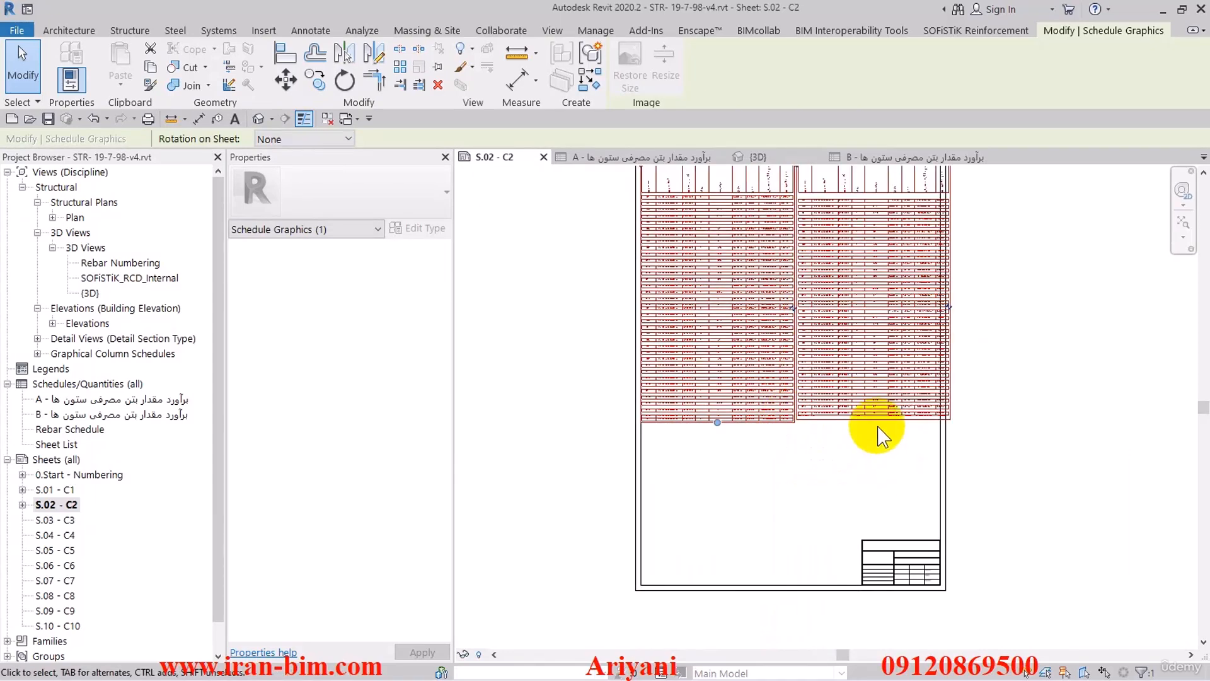
middle_click_drag(872, 436, 876, 477)
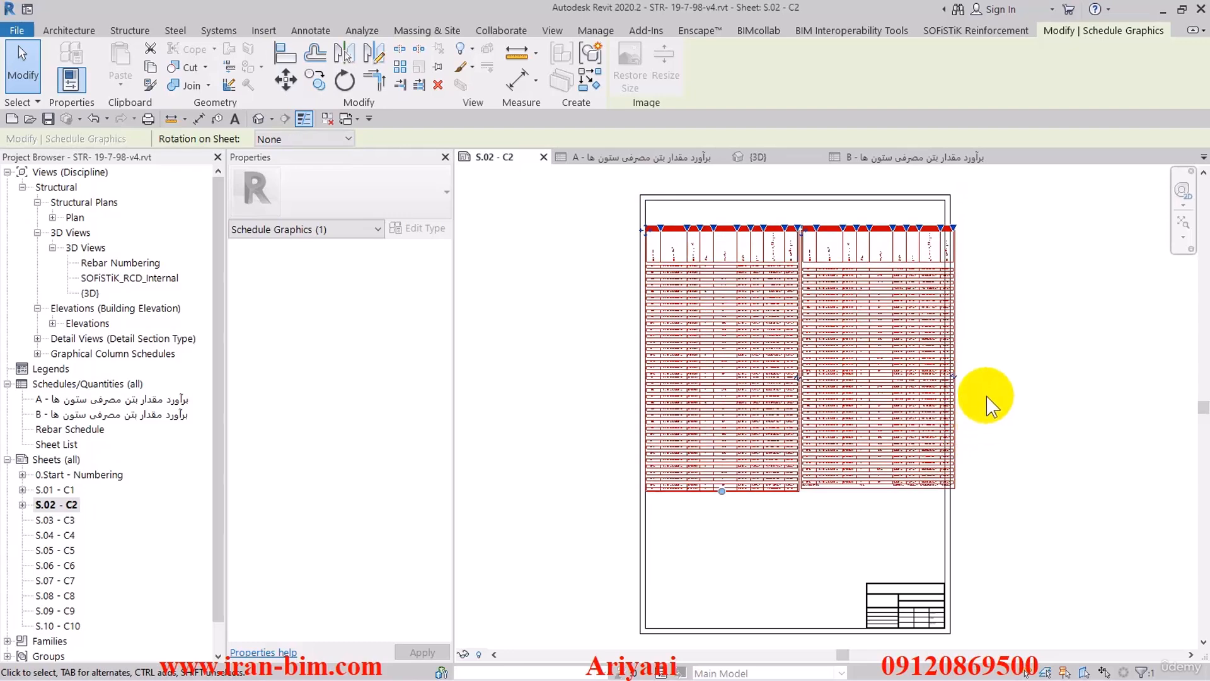
- Narrow the column type and location columns of the A schedule on sheet S.02 to fit their contents
scroll(775, 243, "up", 2)
scroll(740, 255, "up", 3)
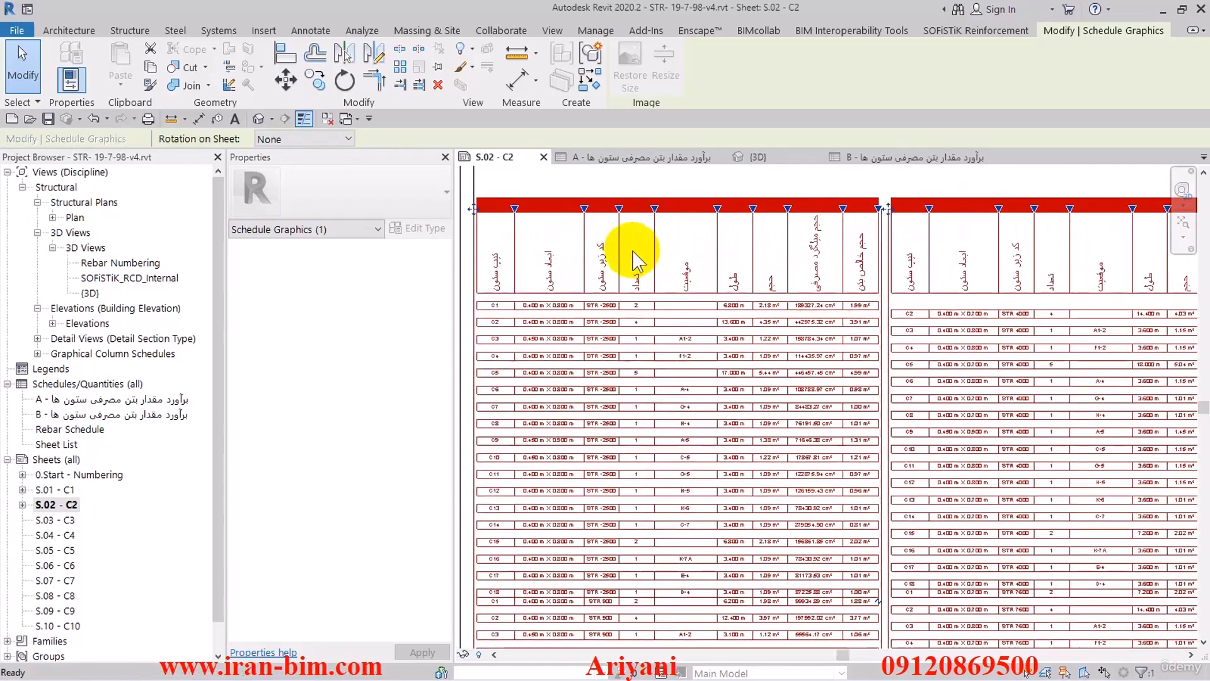
left_click_drag(731, 201, 699, 202)
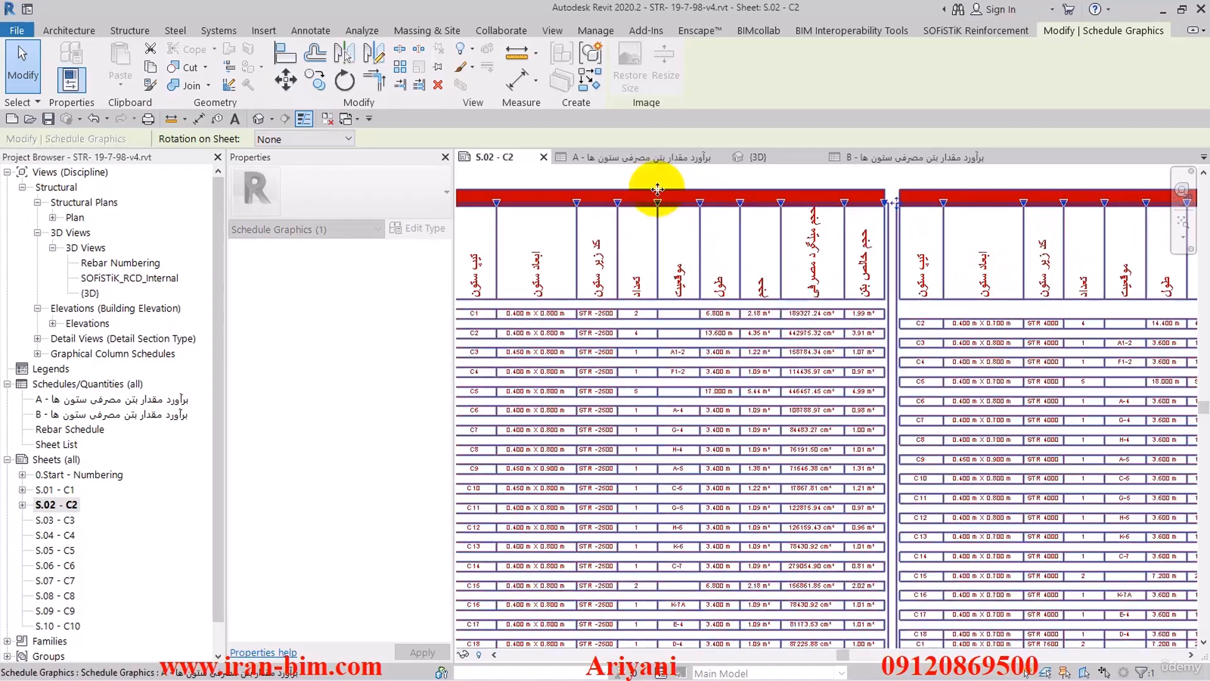
middle_click_drag(852, 220, 993, 223)
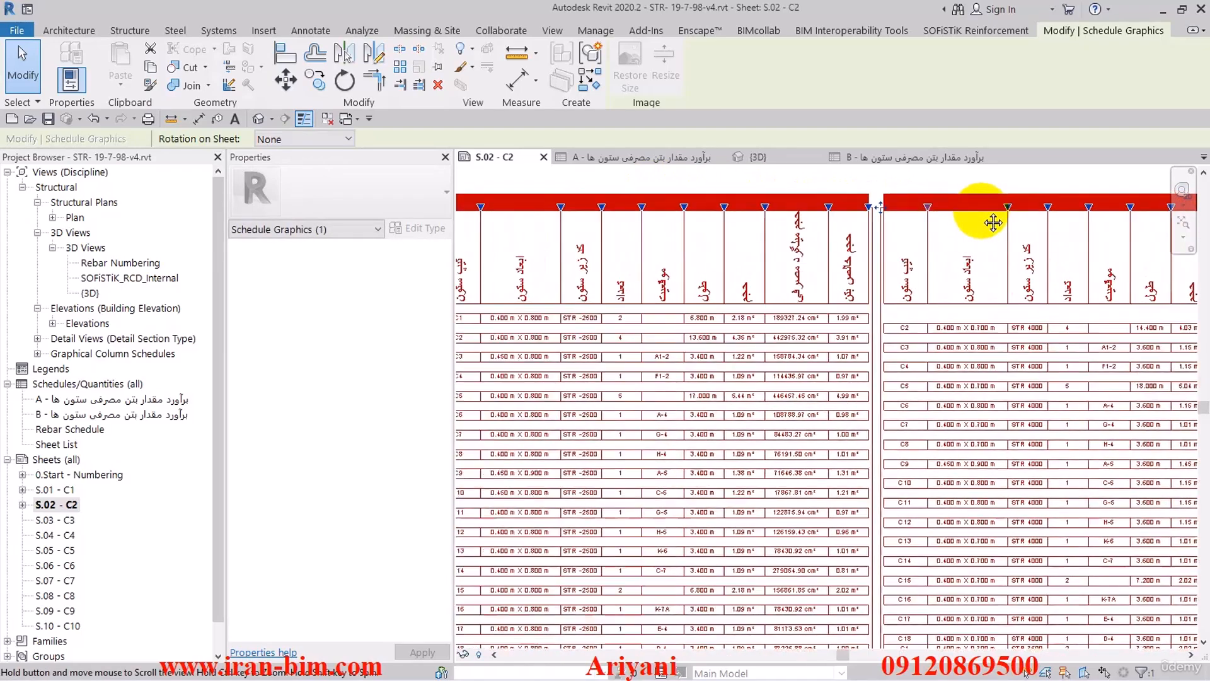
left_click_drag(587, 214, 613, 208)
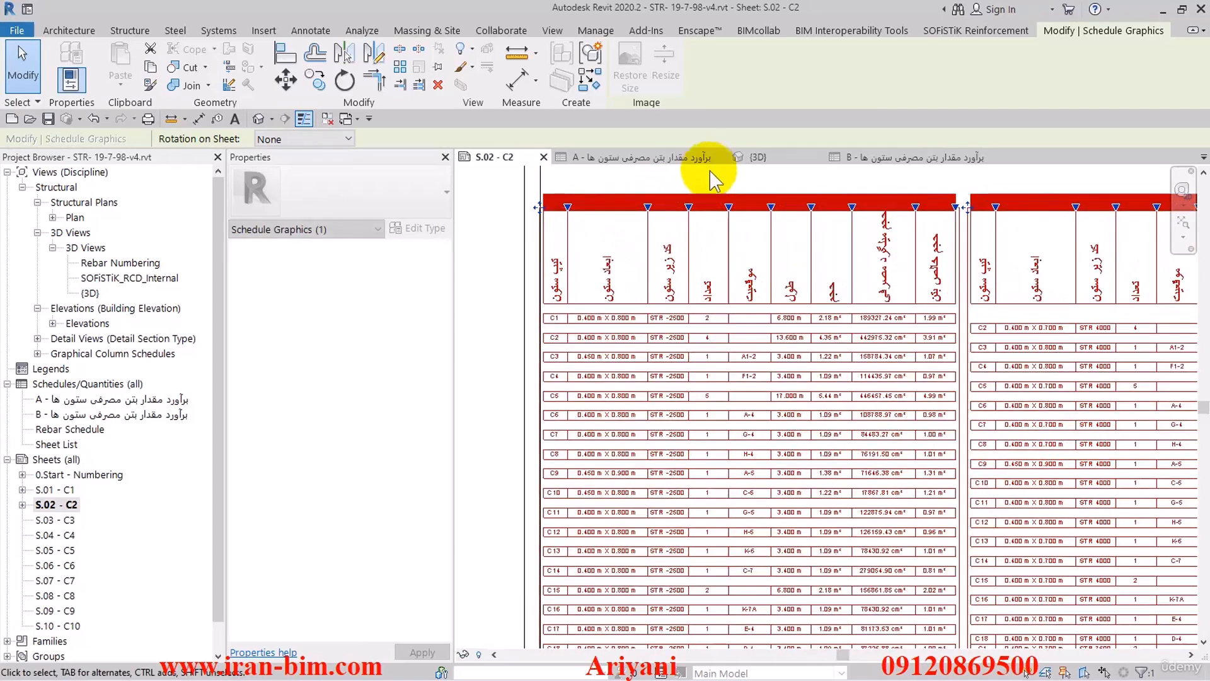
left_click(712, 176)
- Shift the A schedule sideways so both segments sit inside the border of sheet S.02 with a small margin
middle_click_drag(750, 183, 487, 191)
scroll(925, 242, "down", 6)
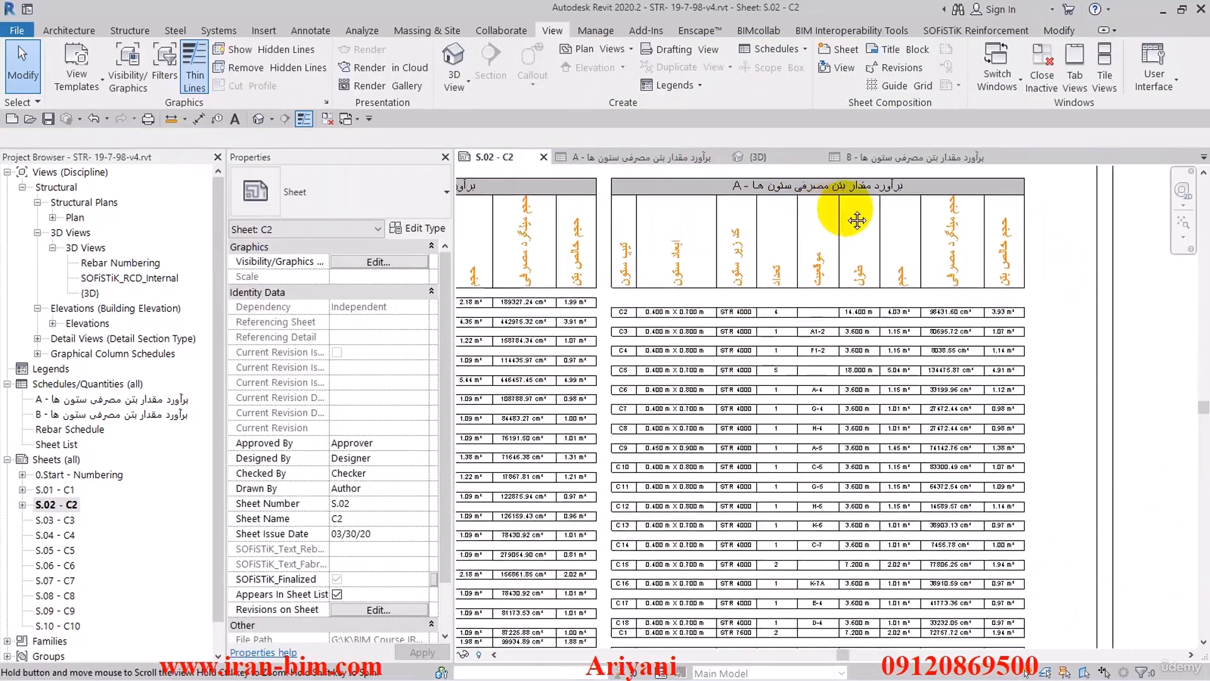
left_click(886, 413)
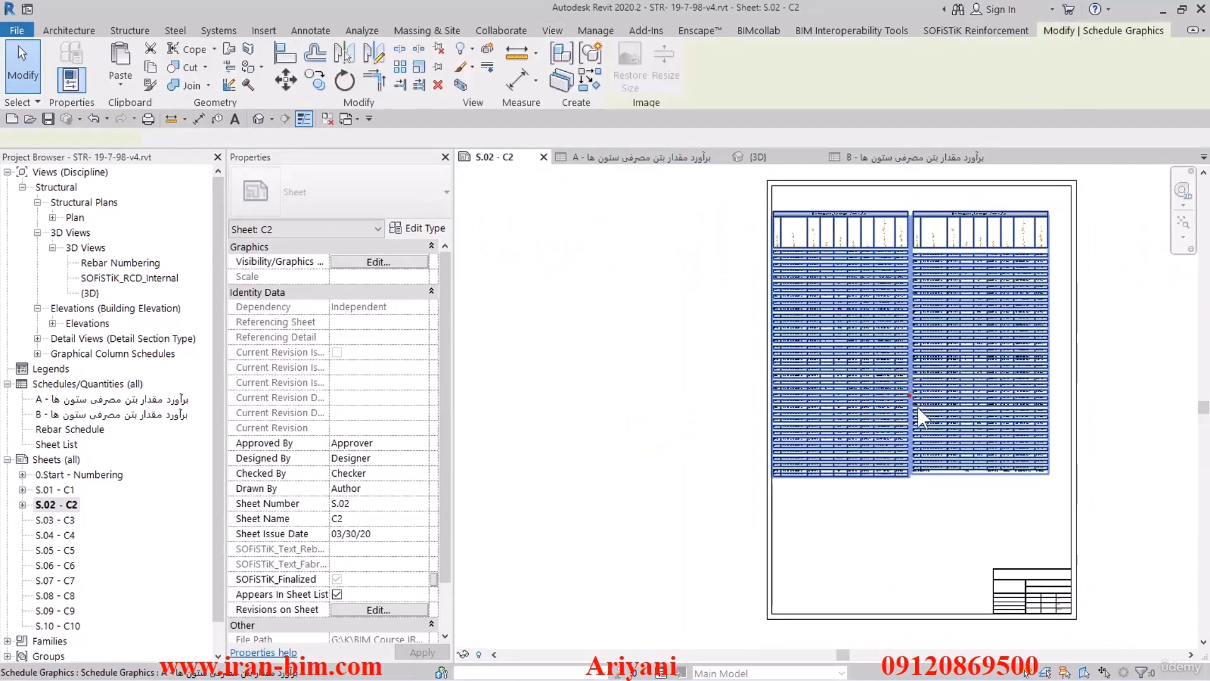
left_click(608, 432)
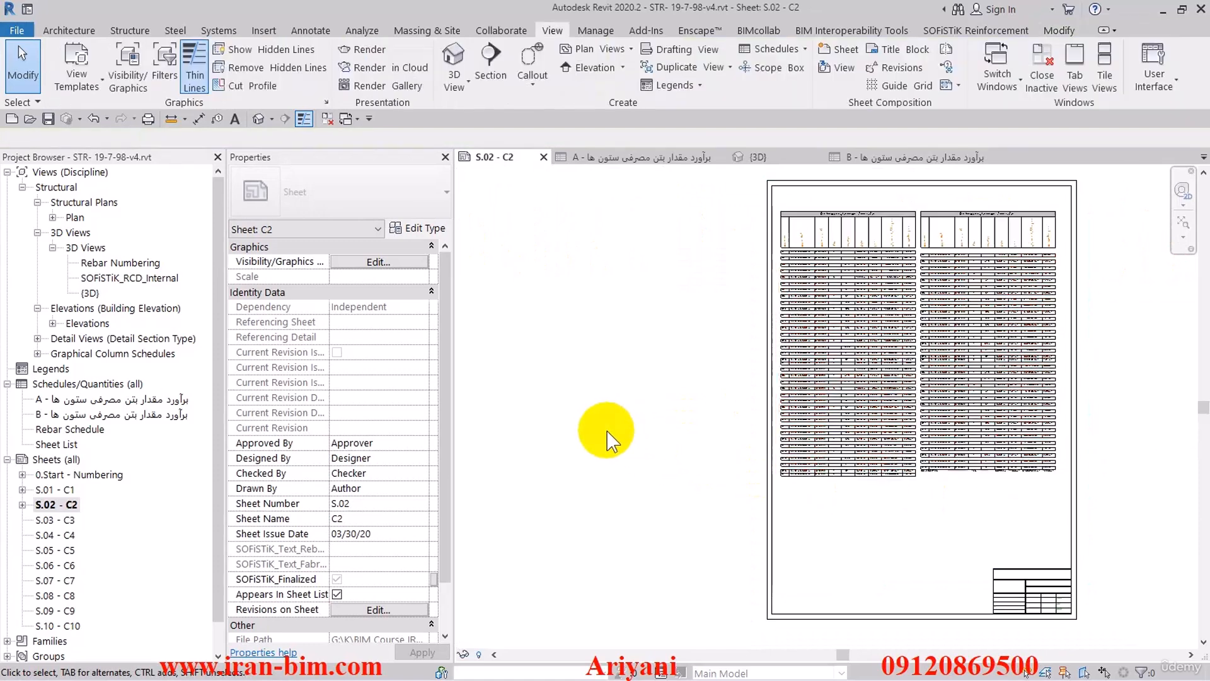
- Open sheet S.03 - C3 and place the B schedule on it
left_click(63, 520)
double_click(63, 521)
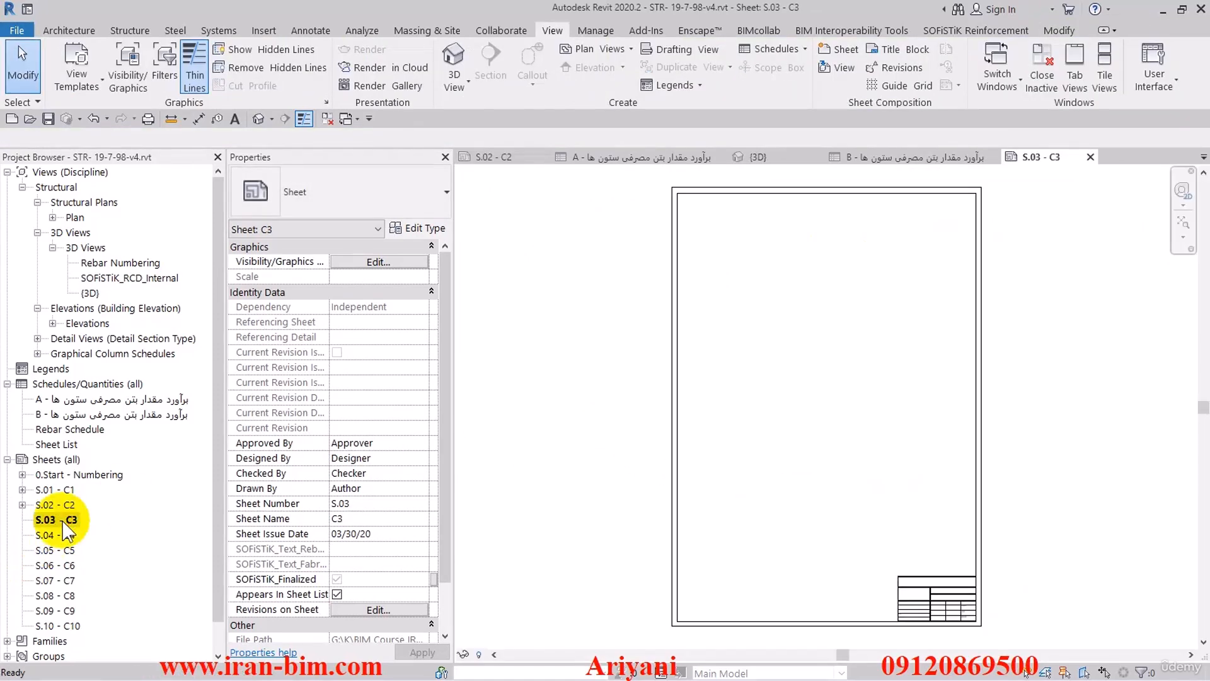
left_click(104, 415)
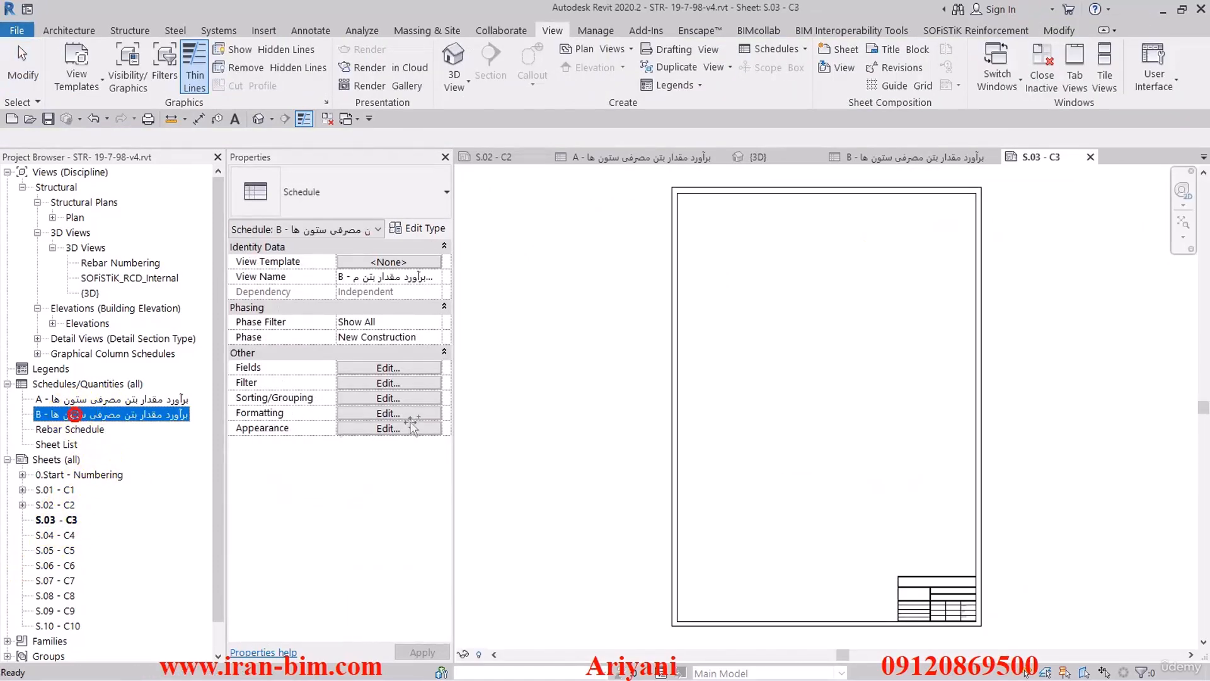
left_click_drag(732, 414, 793, 421)
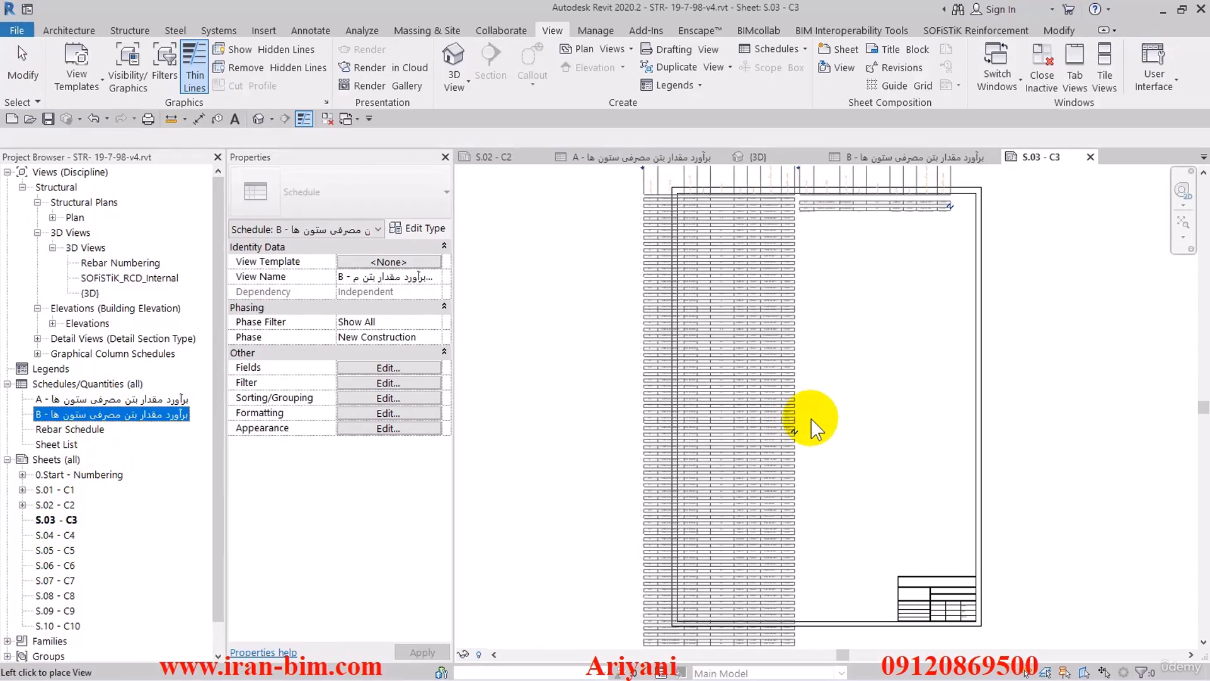
left_click(816, 419)
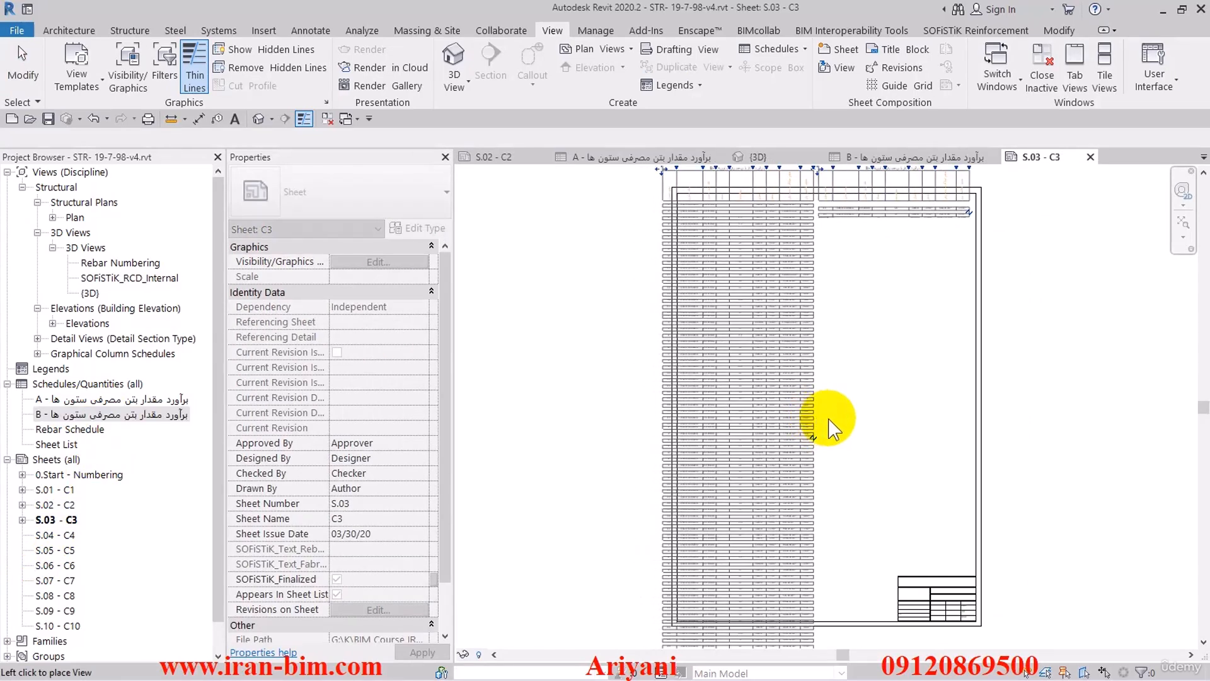
left_click(878, 395)
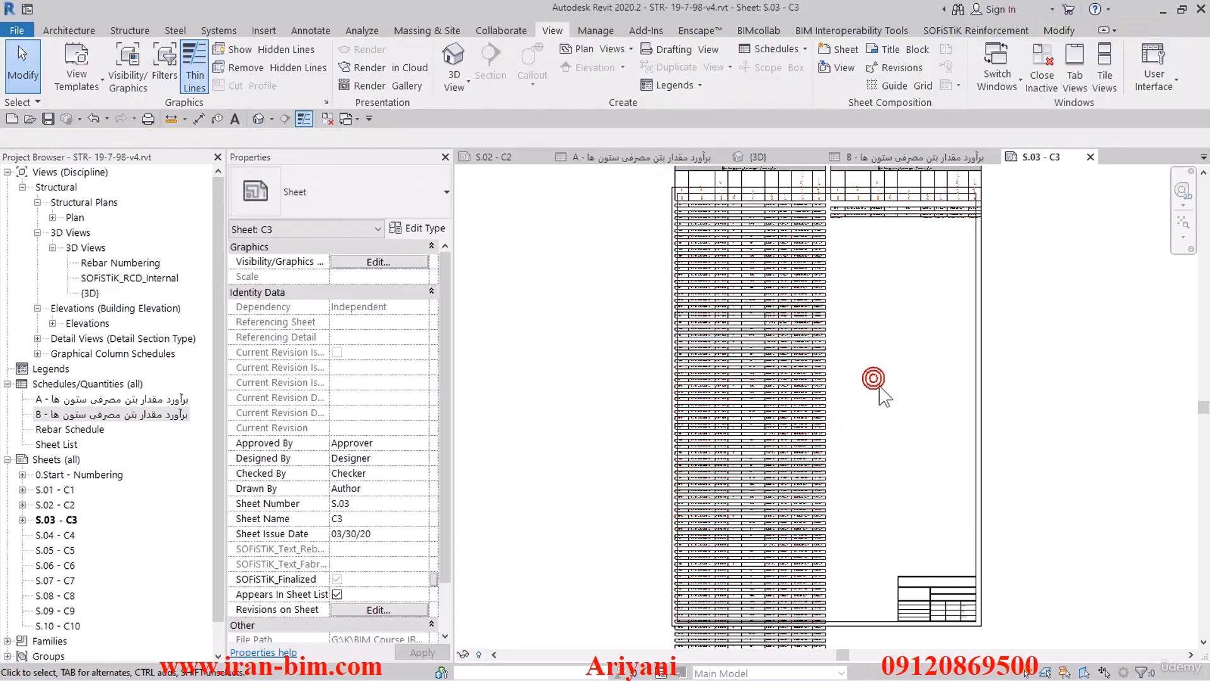
- Shorten the first segment of the B schedule so its two segments are nearly equal and fit the sheet height
scroll(878, 394, "down", 2)
left_click(807, 429)
left_click(804, 531)
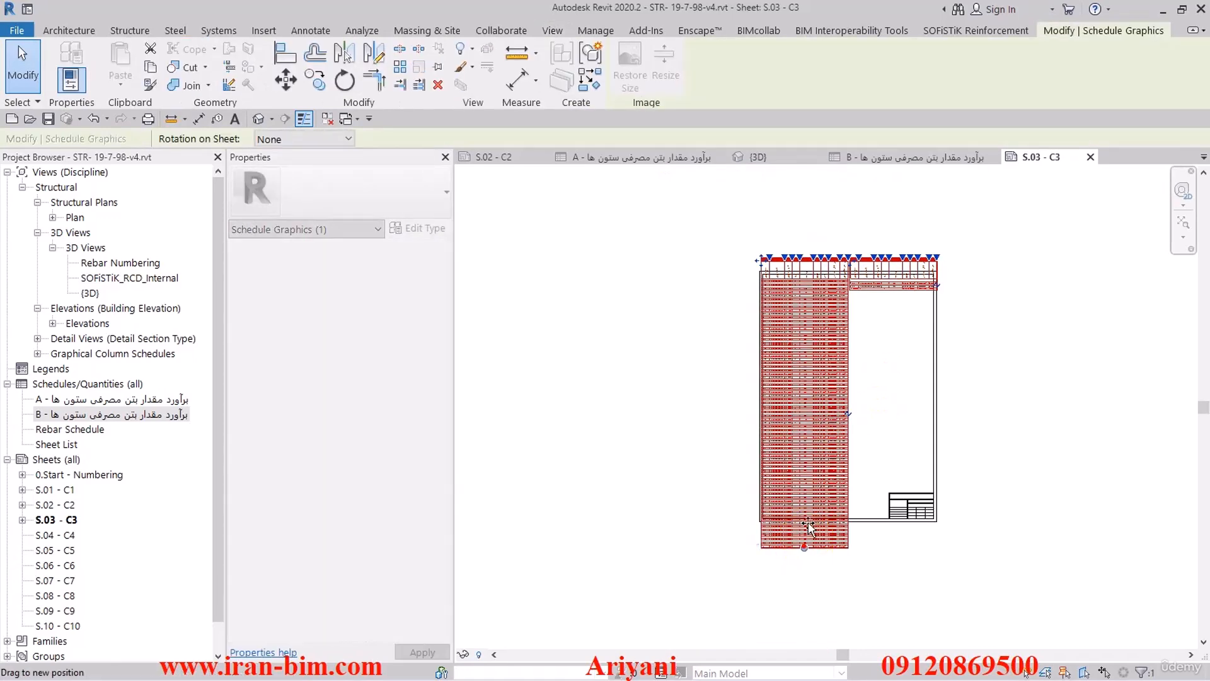
left_click_drag(808, 491, 812, 440)
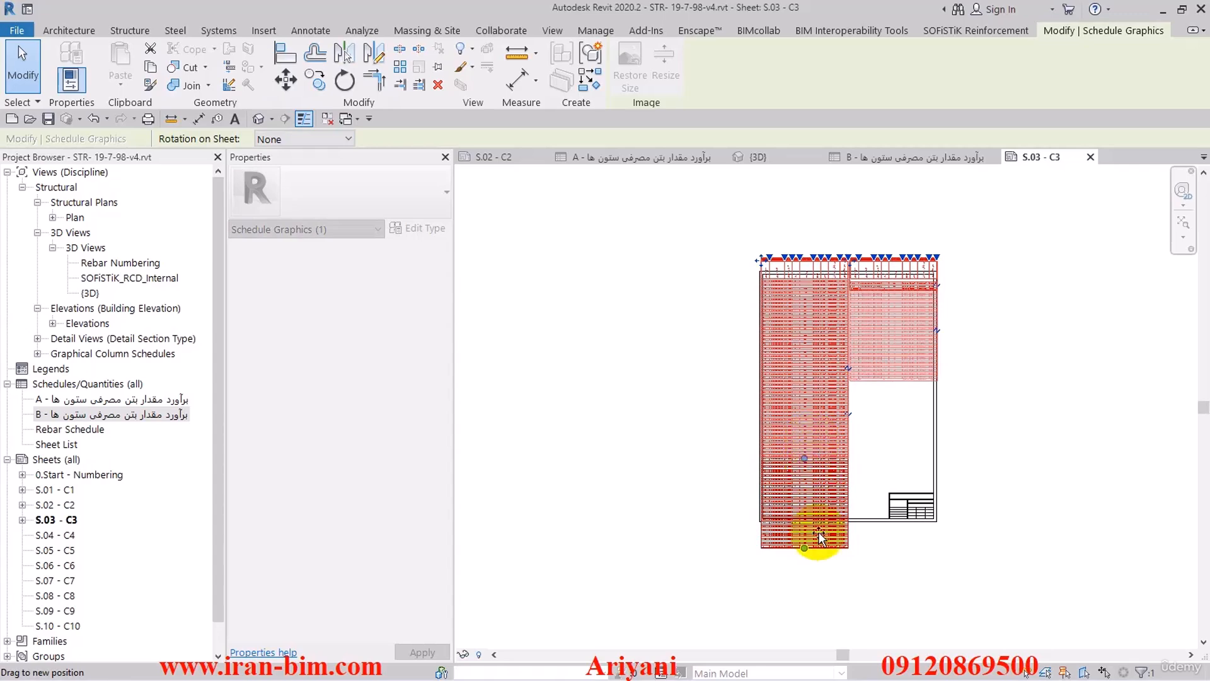
left_click_drag(820, 536, 819, 542)
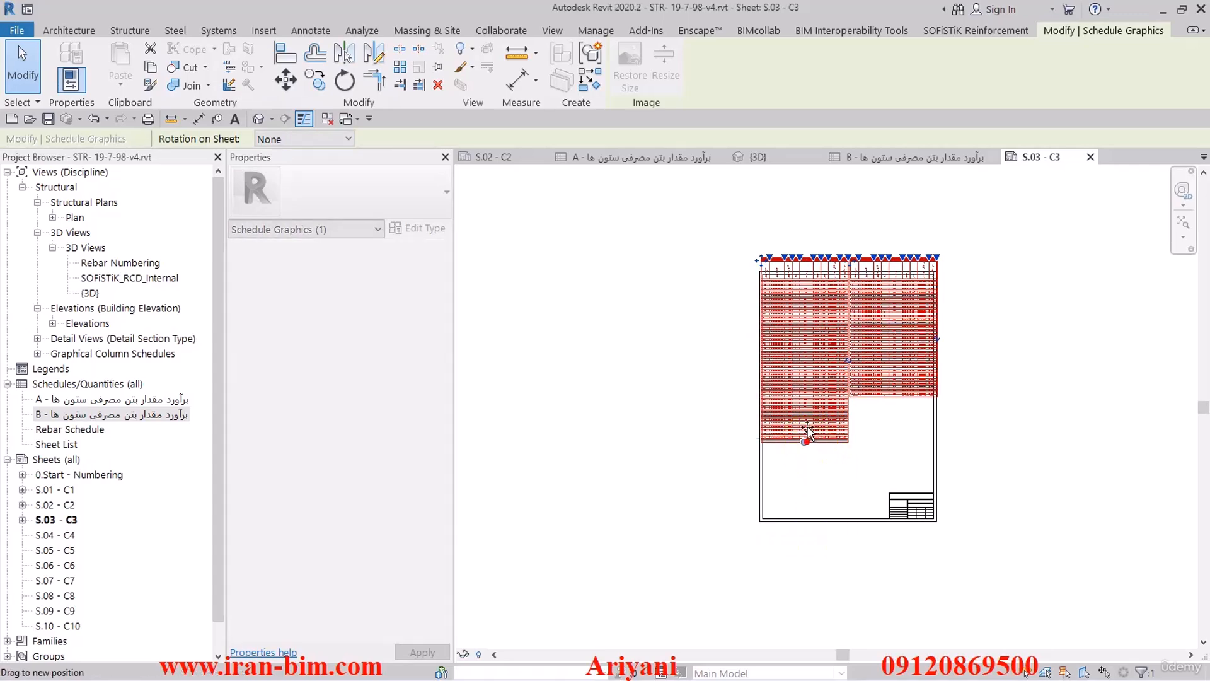
left_click_drag(808, 428, 823, 468)
left_click(826, 481)
- Narrow the column type and location columns of the B schedule on sheet S.03 to fit their contents
scroll(788, 290, "up", 6)
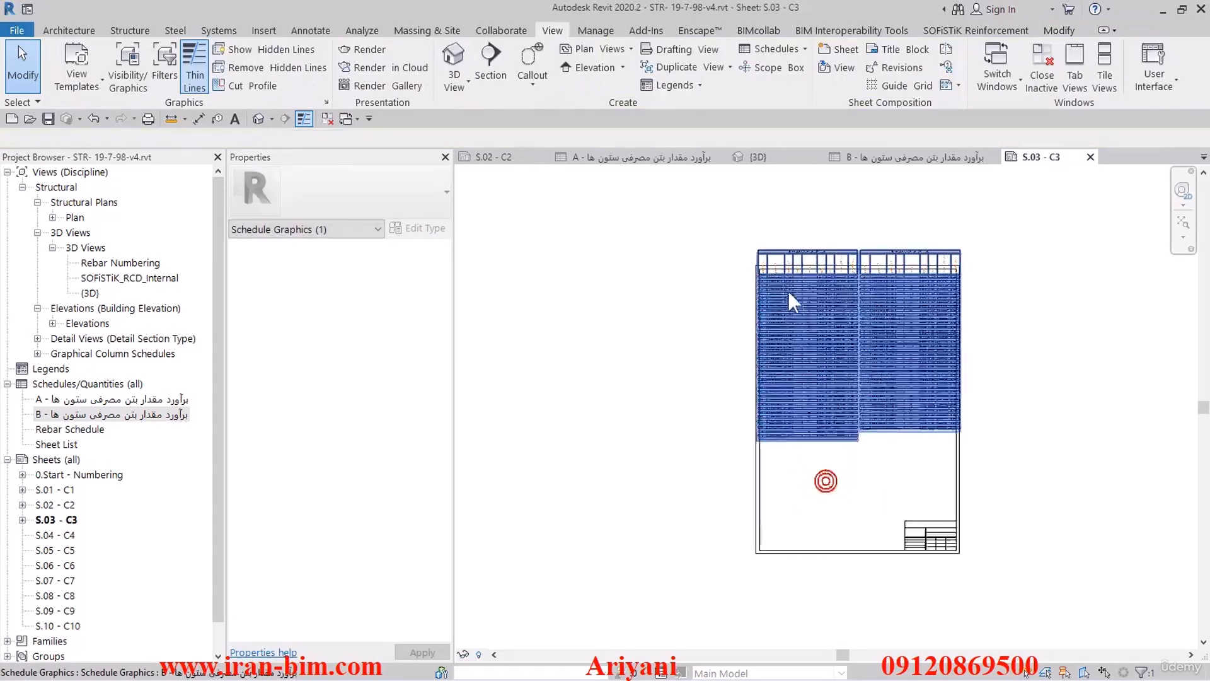
middle_click_drag(788, 291, 740, 374)
left_click(744, 379)
scroll(712, 305, "up", 2)
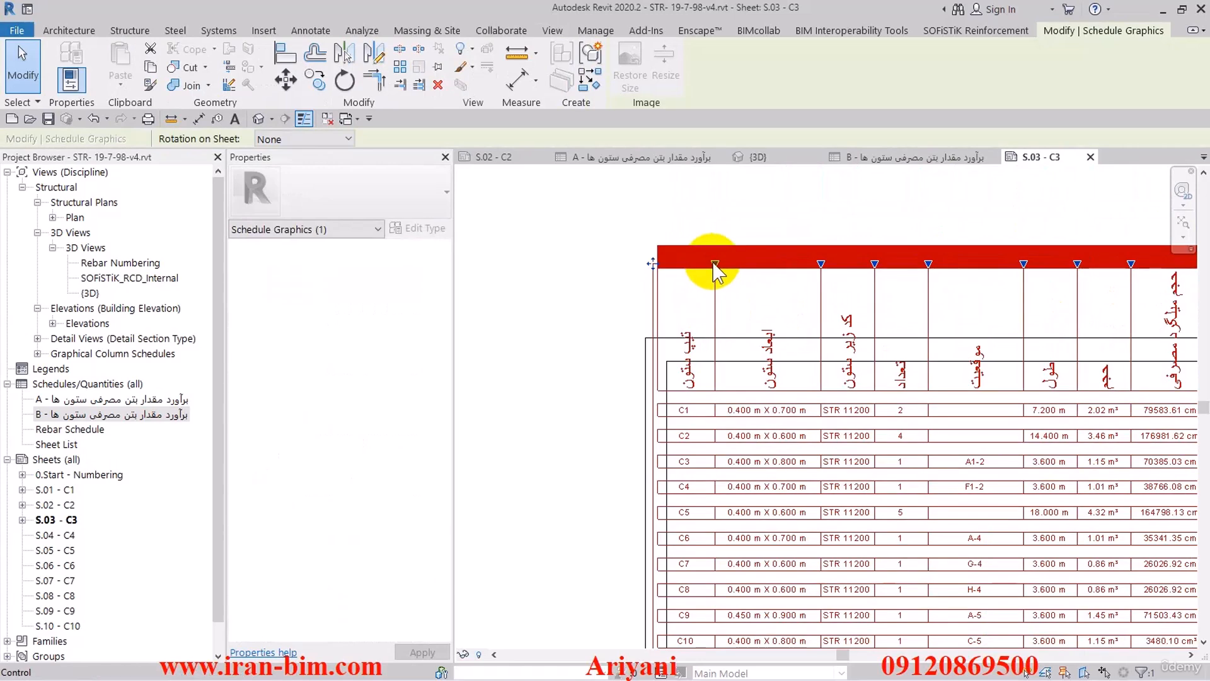
mouse_move(686, 269)
left_mouse_down()
mouse_move(692, 278)
mouse_move(687, 268)
left_mouse_up()
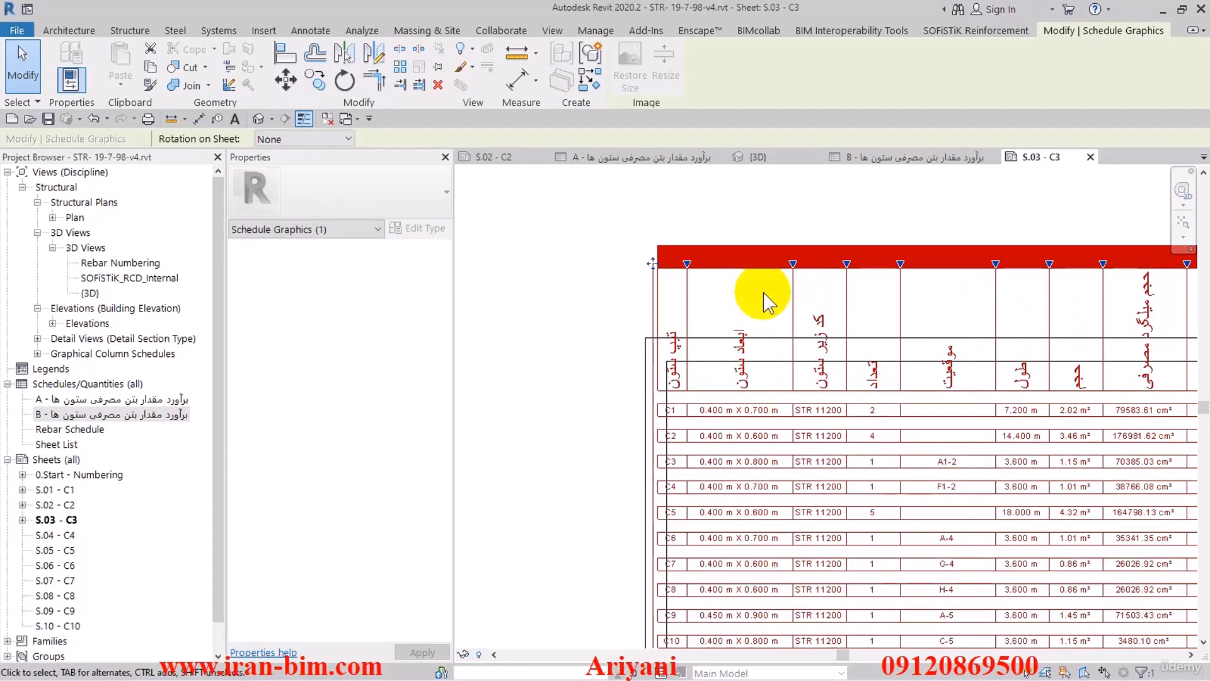
left_click_drag(996, 265, 932, 265)
left_click(563, 334)
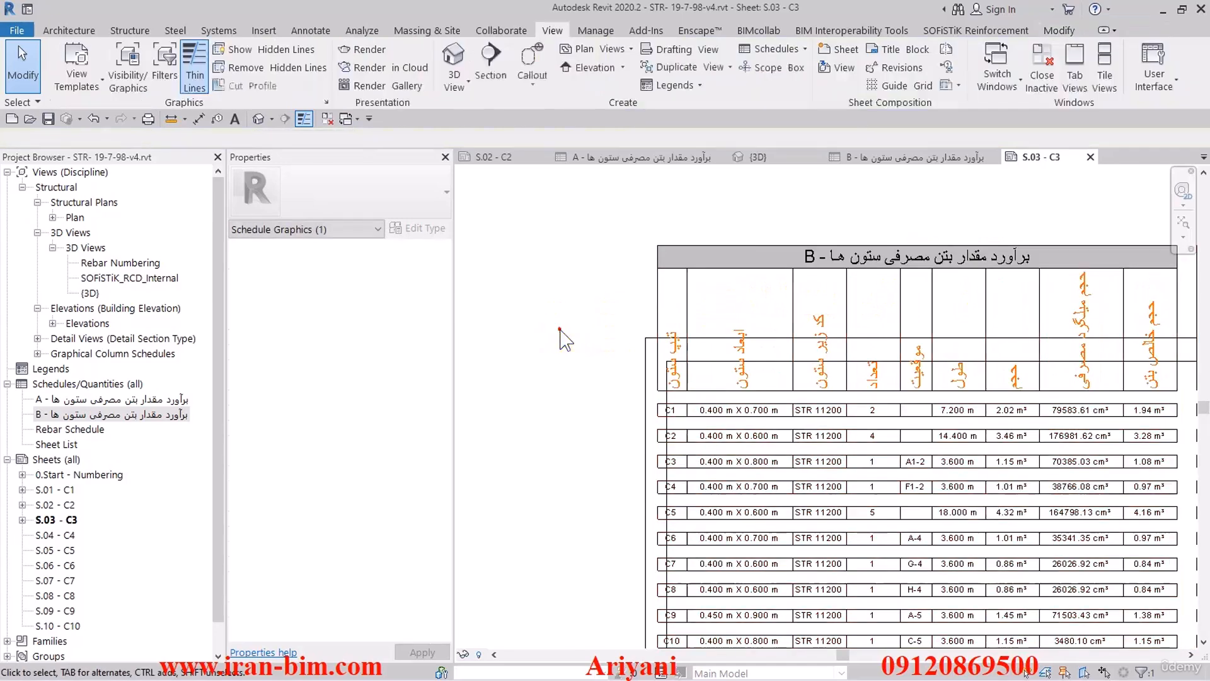
- Move the B schedule fully inside the border of sheet S.03, centred between its sides
scroll(554, 338, "down", 4)
middle_click_drag(781, 370, 804, 331)
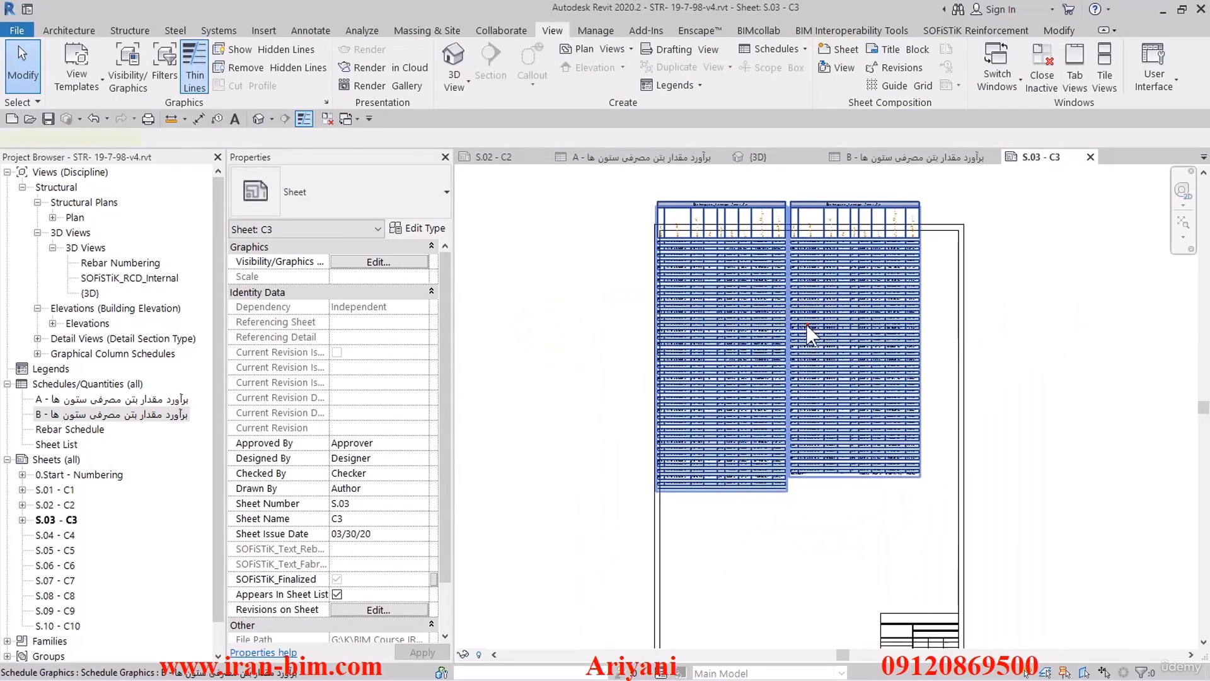
left_click(799, 317)
left_click_drag(816, 389, 756, 386)
left_click(593, 352)
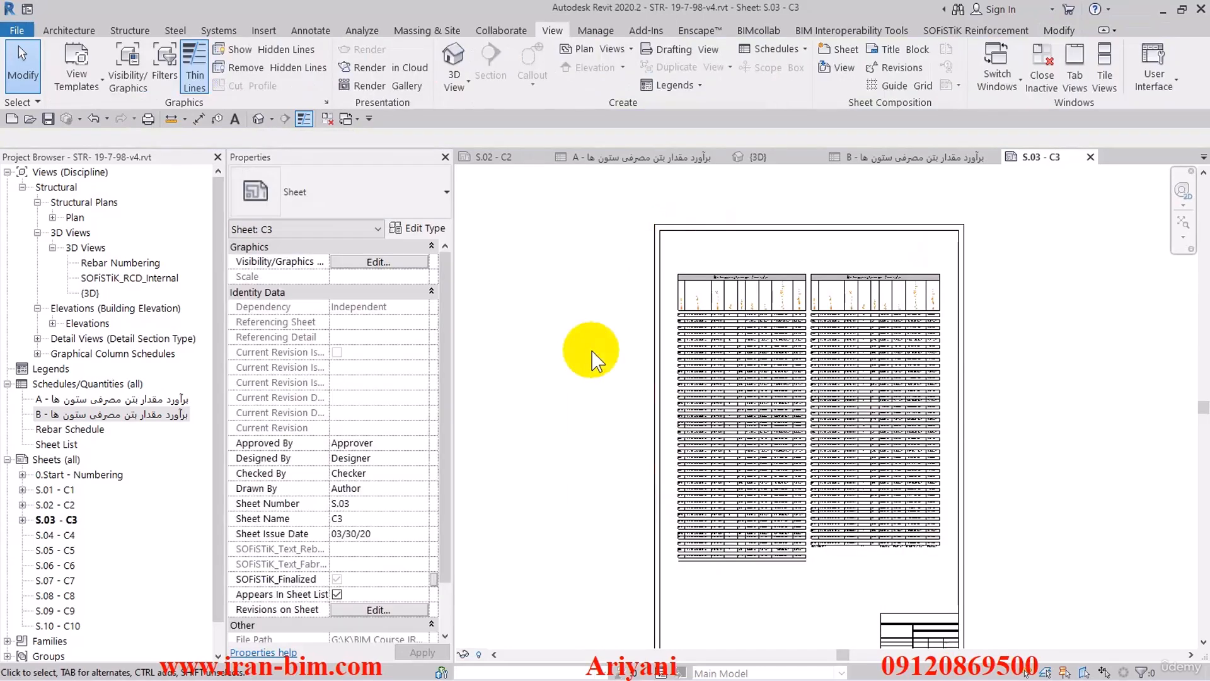